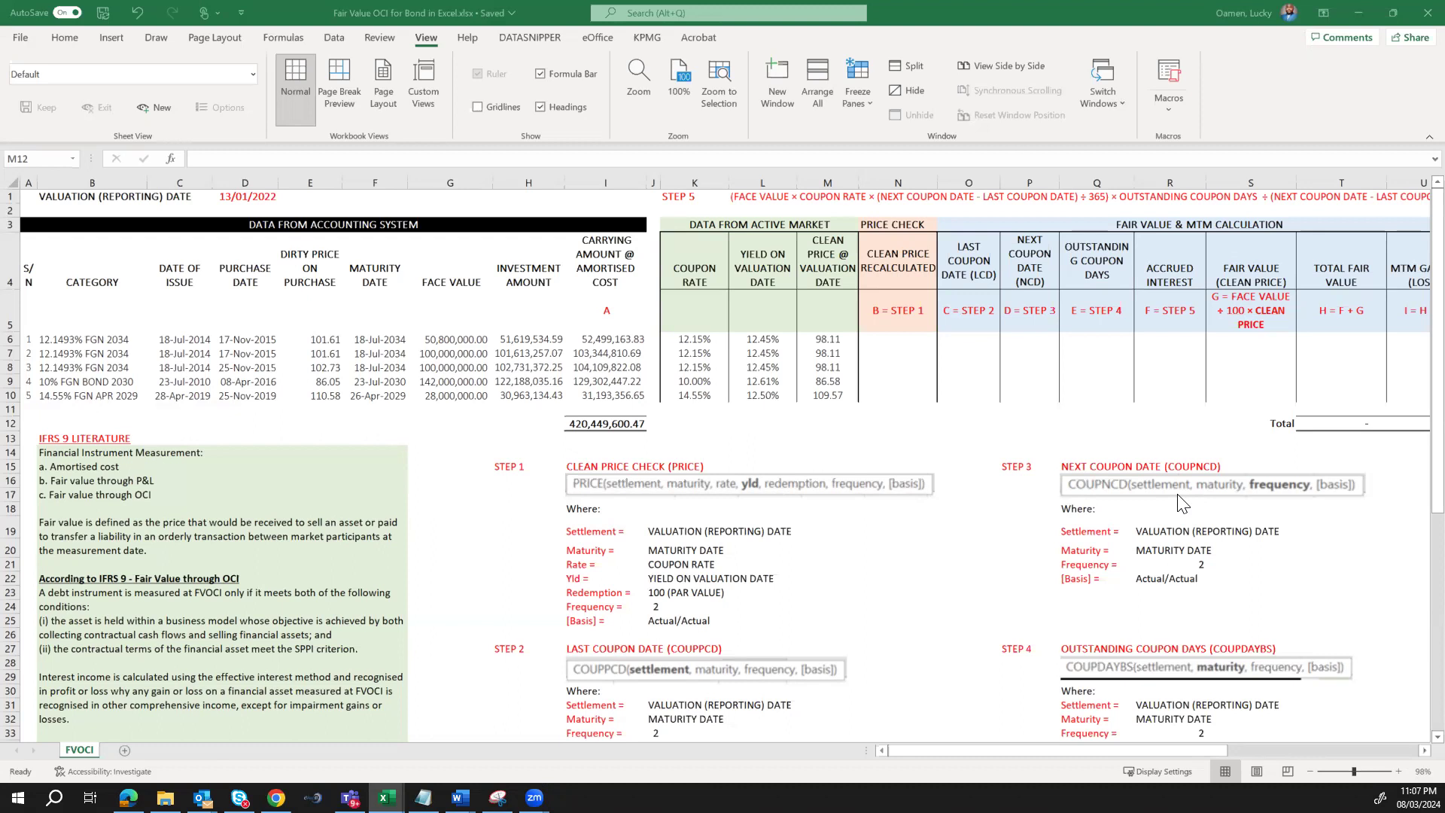
Review the first bond's category, issue, purchase and maturity dates, the IFRS 9 fair value notes, and its carrying amount at amortised cost
click(96, 343)
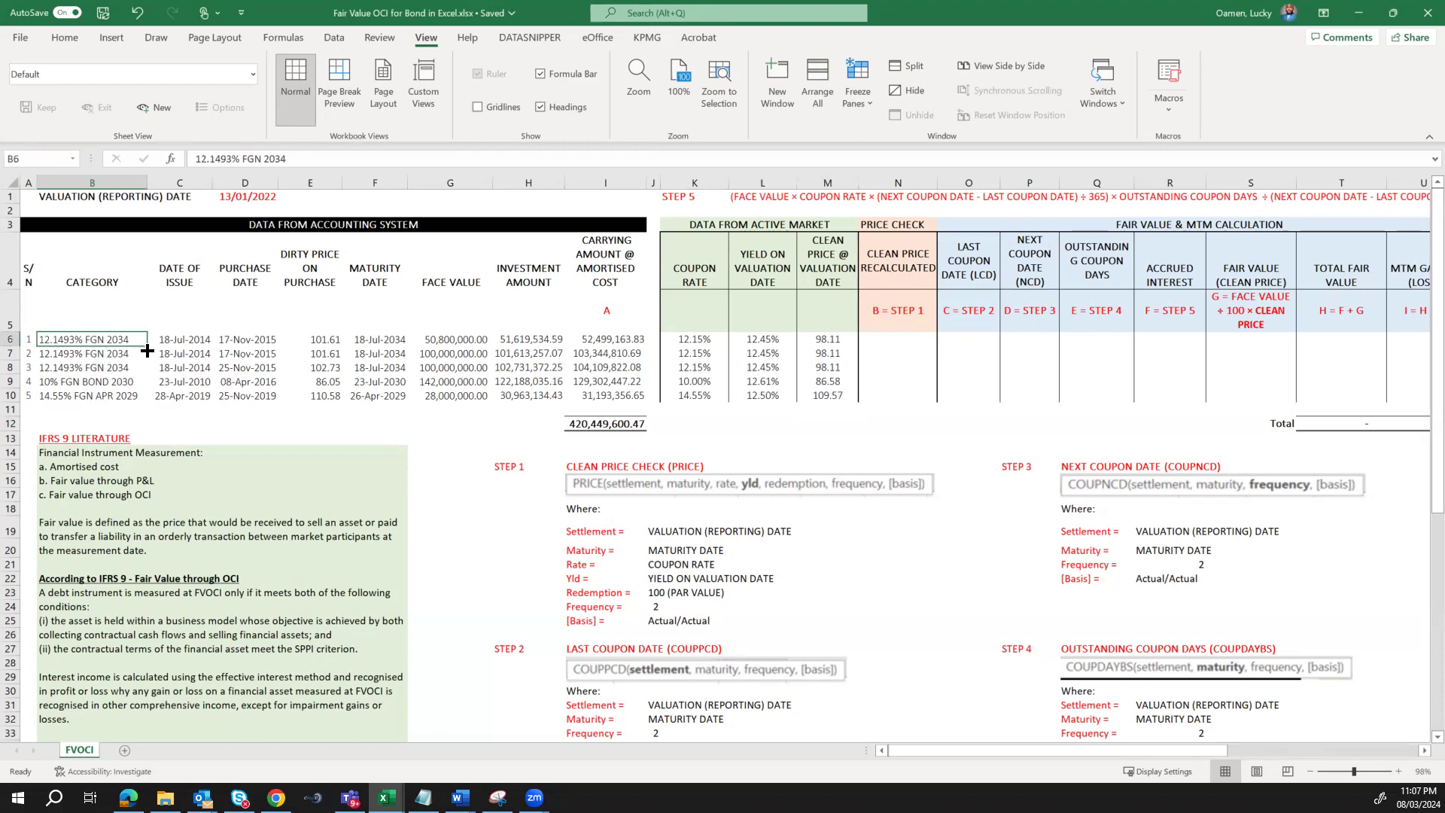
click(185, 343)
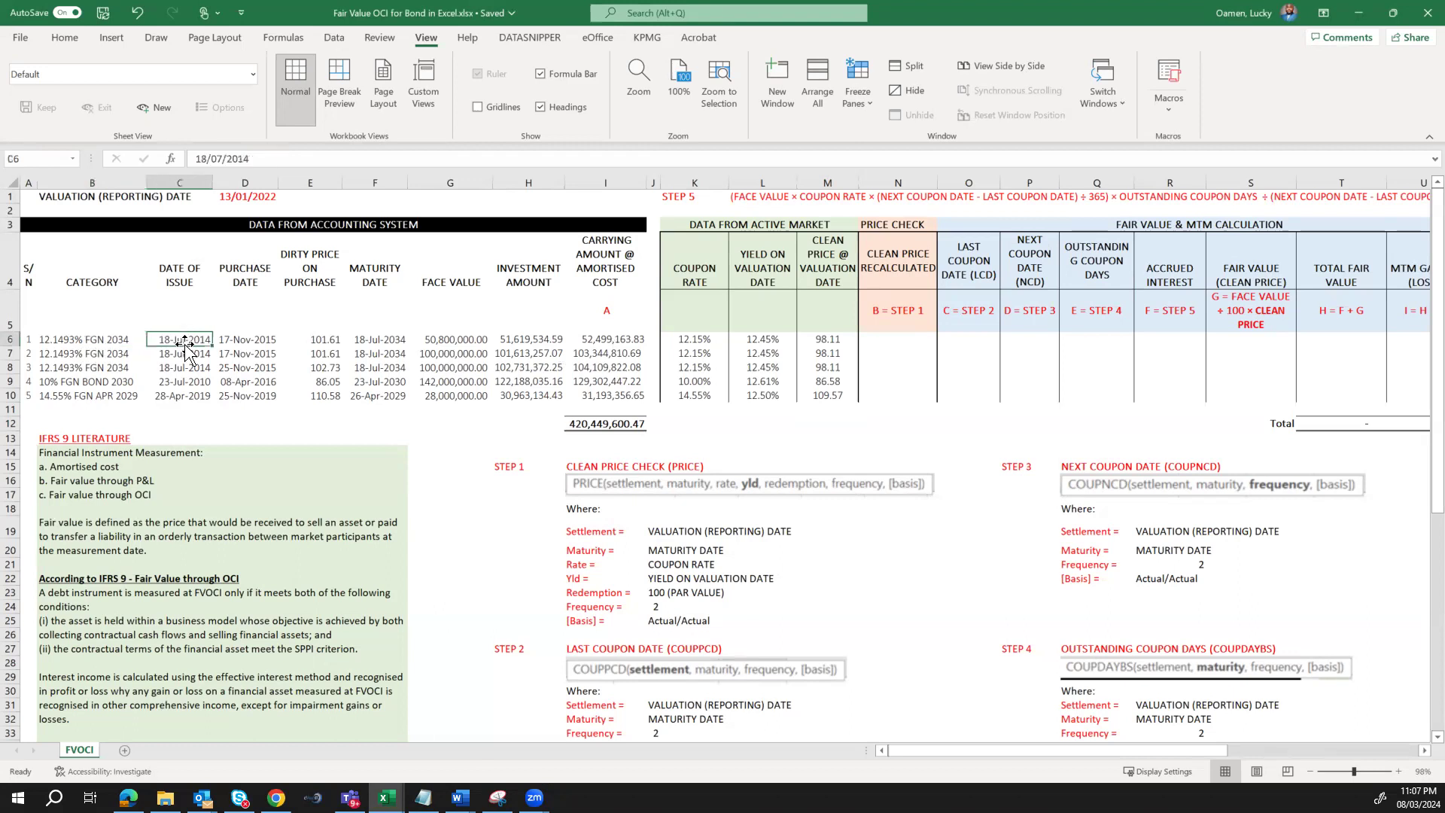
click(246, 340)
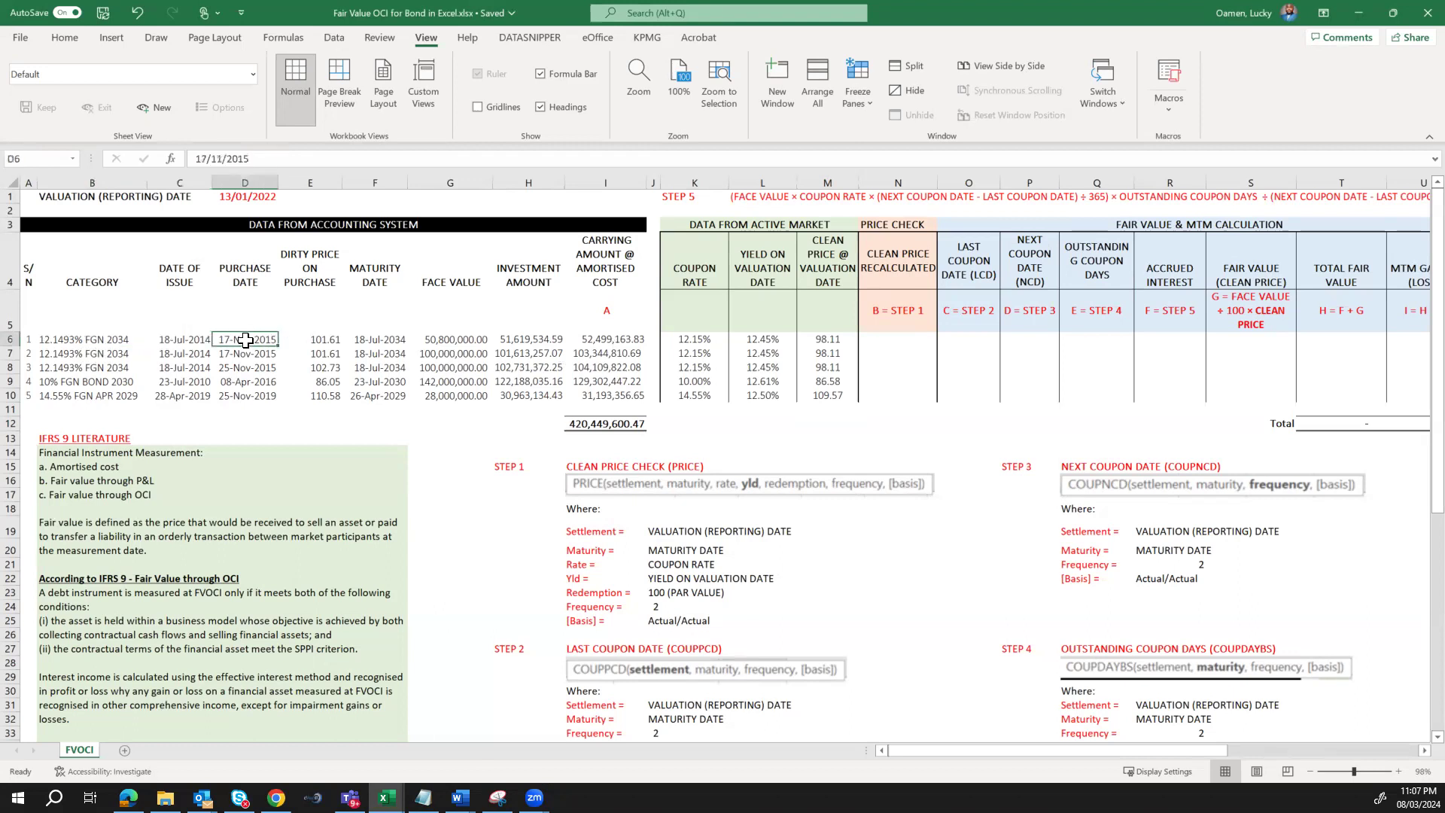
click(386, 343)
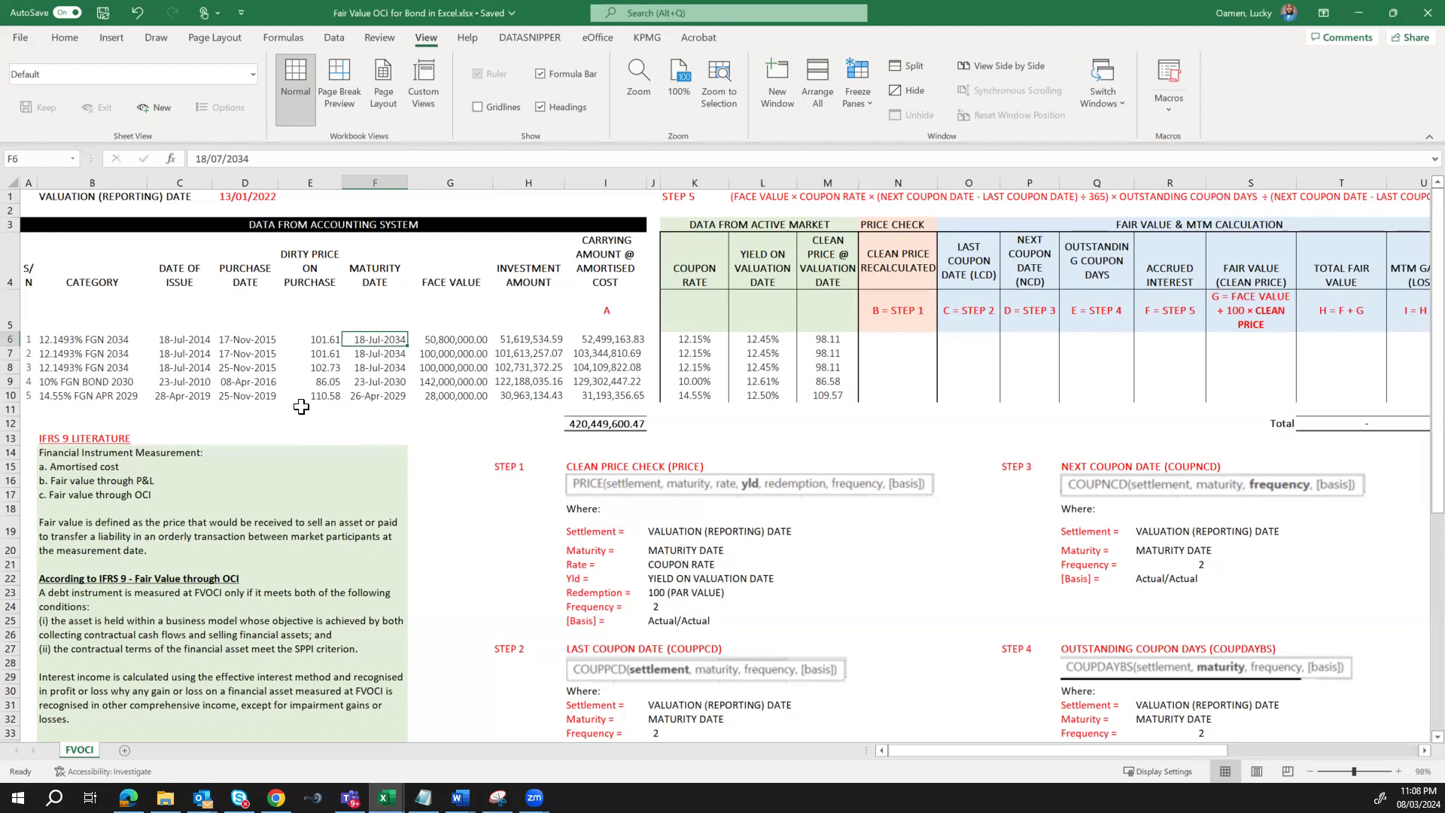
click(302, 523)
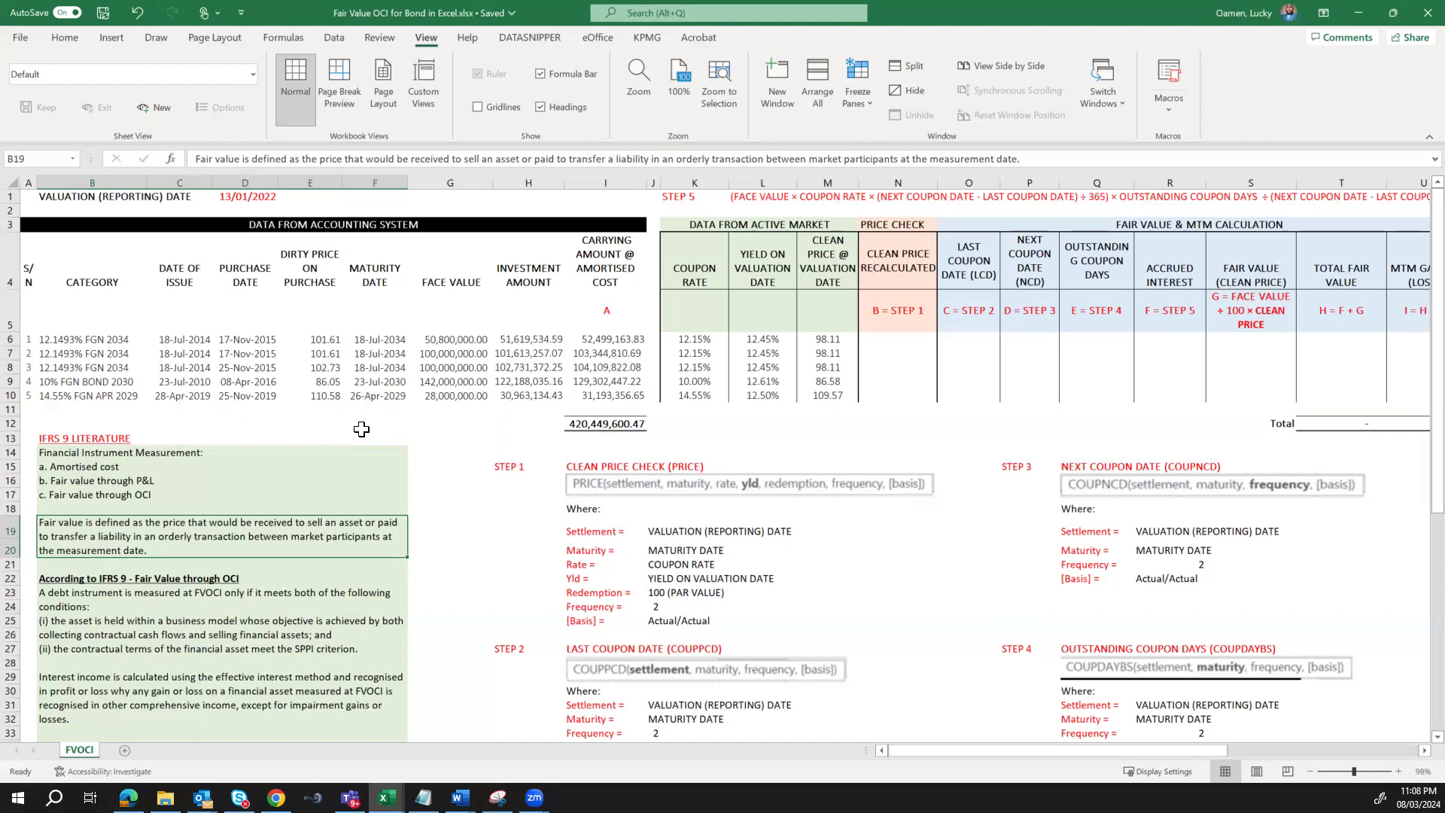
scroll(362, 429, down, 1)
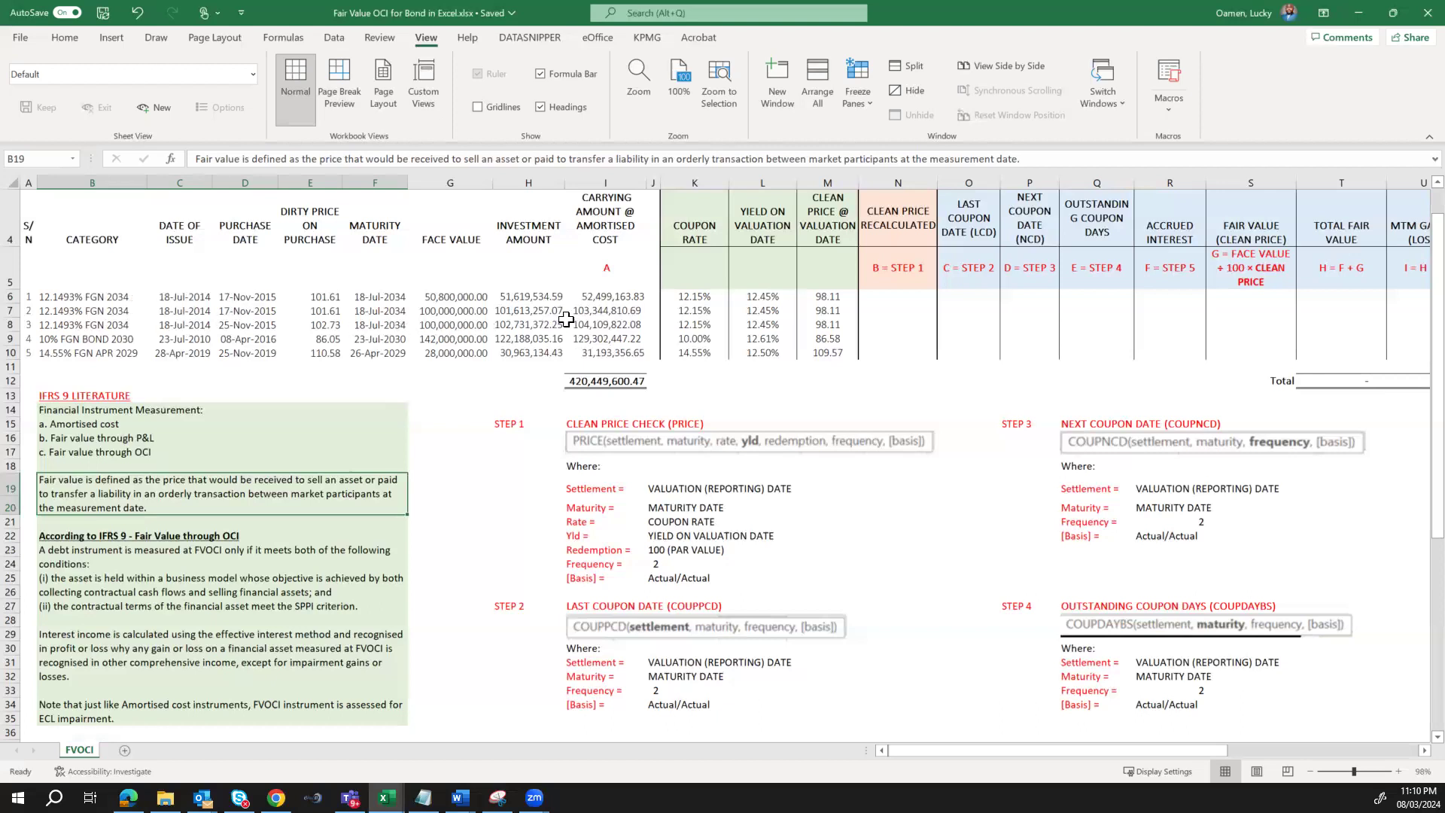
click(616, 298)
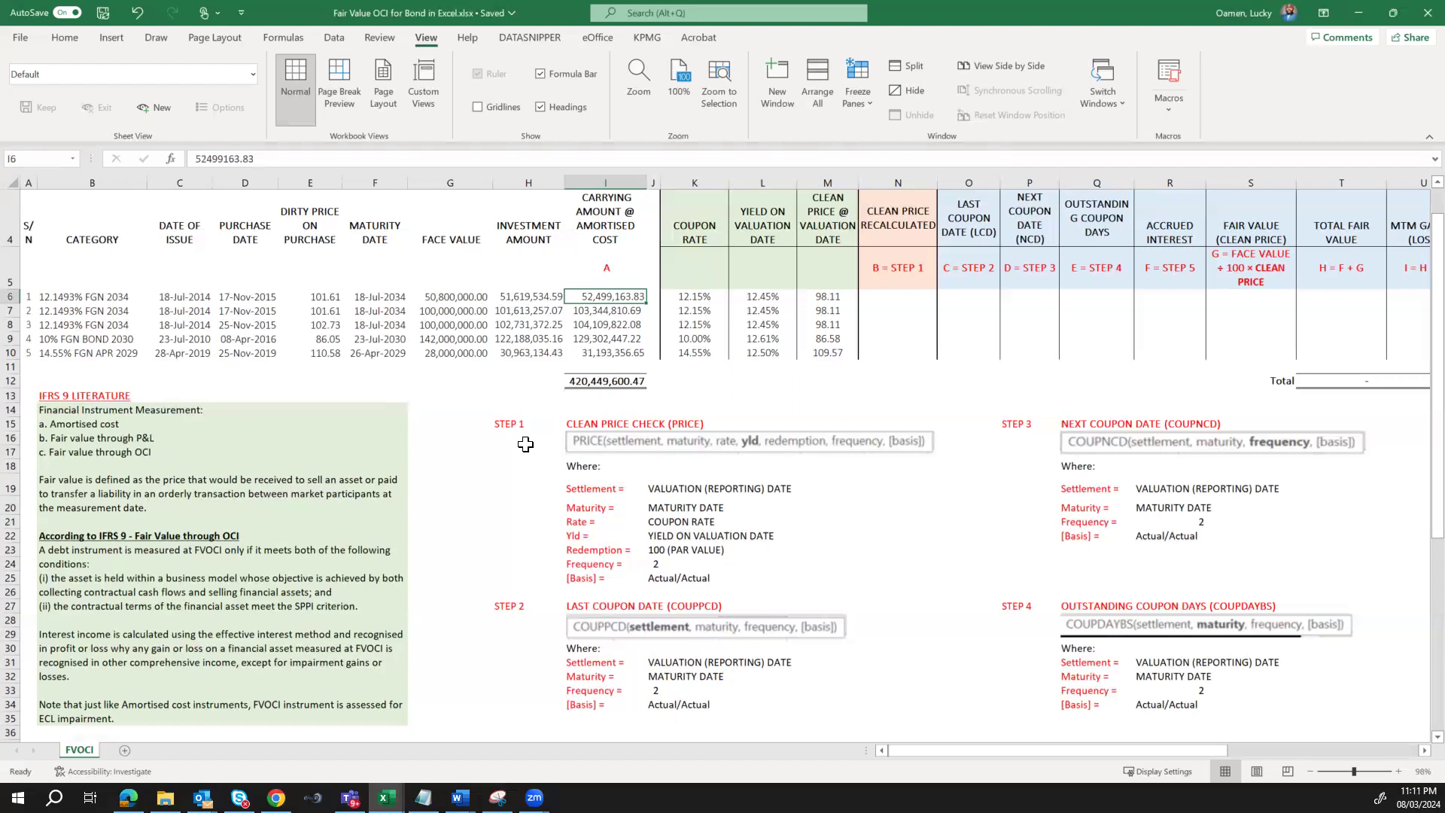
Examine the highlighted bonds in the FMDQ Daily Quotations List against the bond table's market data columns
scroll(525, 444, down, 2)
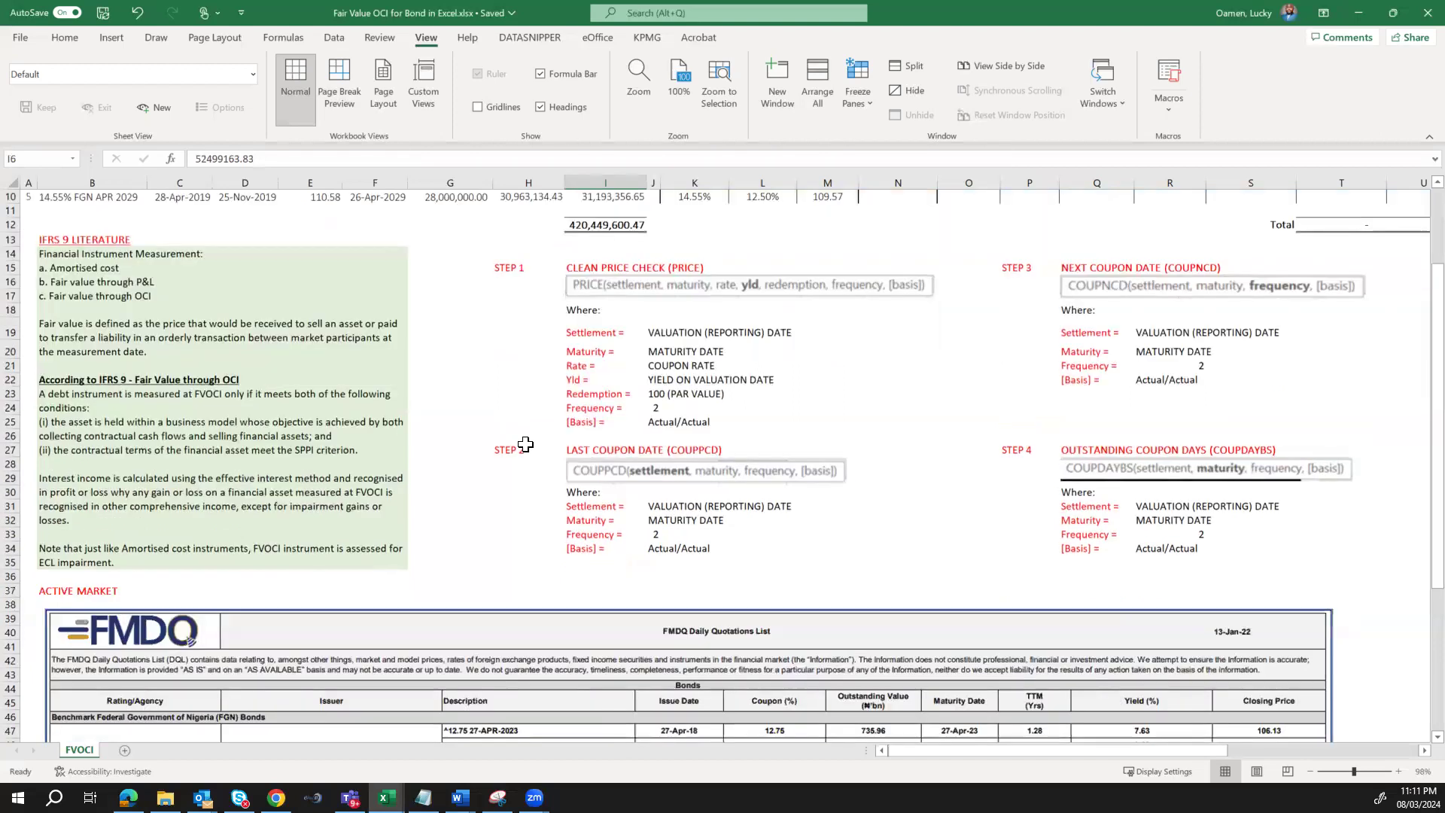
scroll(525, 444, down, 2)
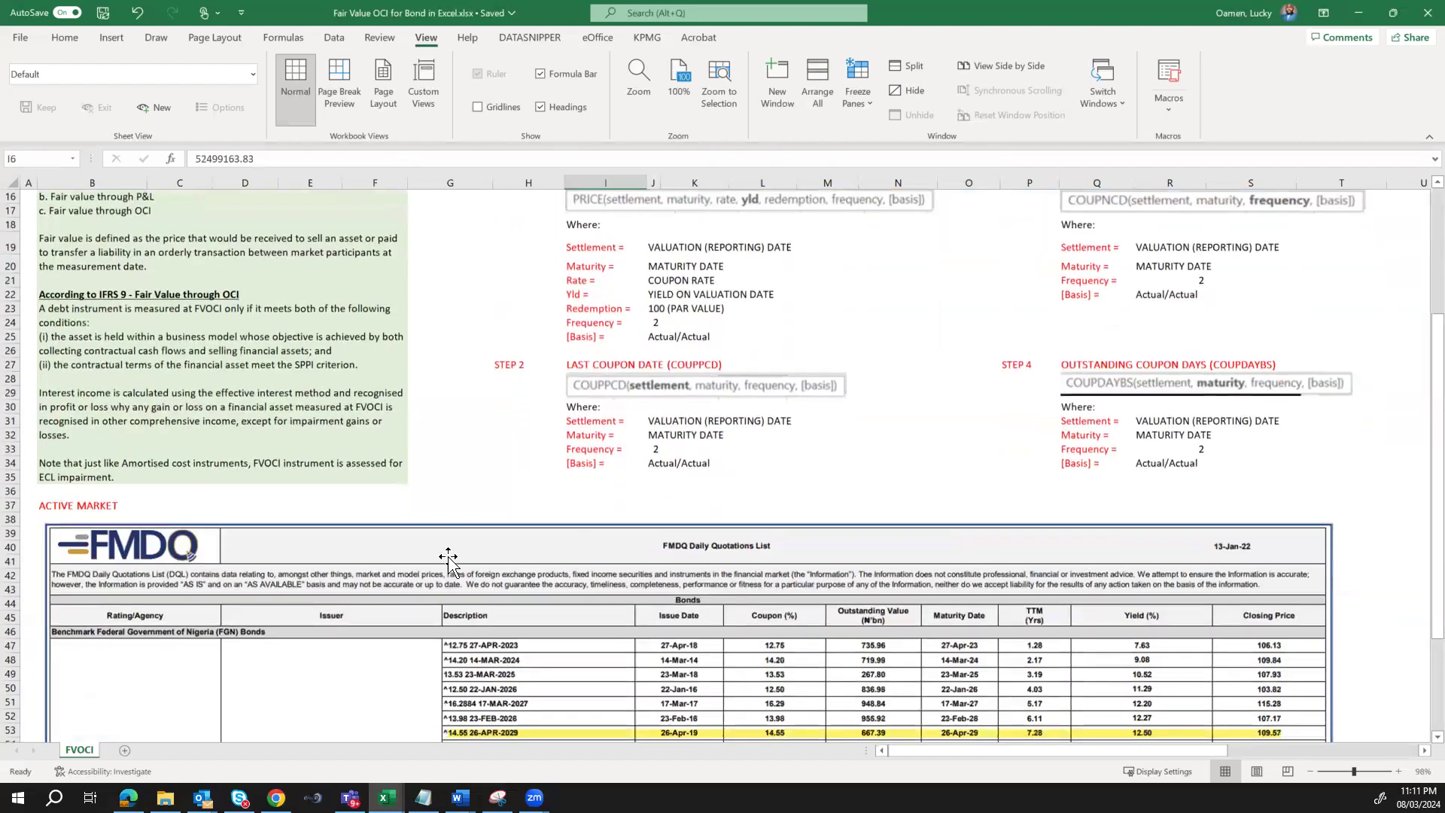
scroll(449, 573, down, 1)
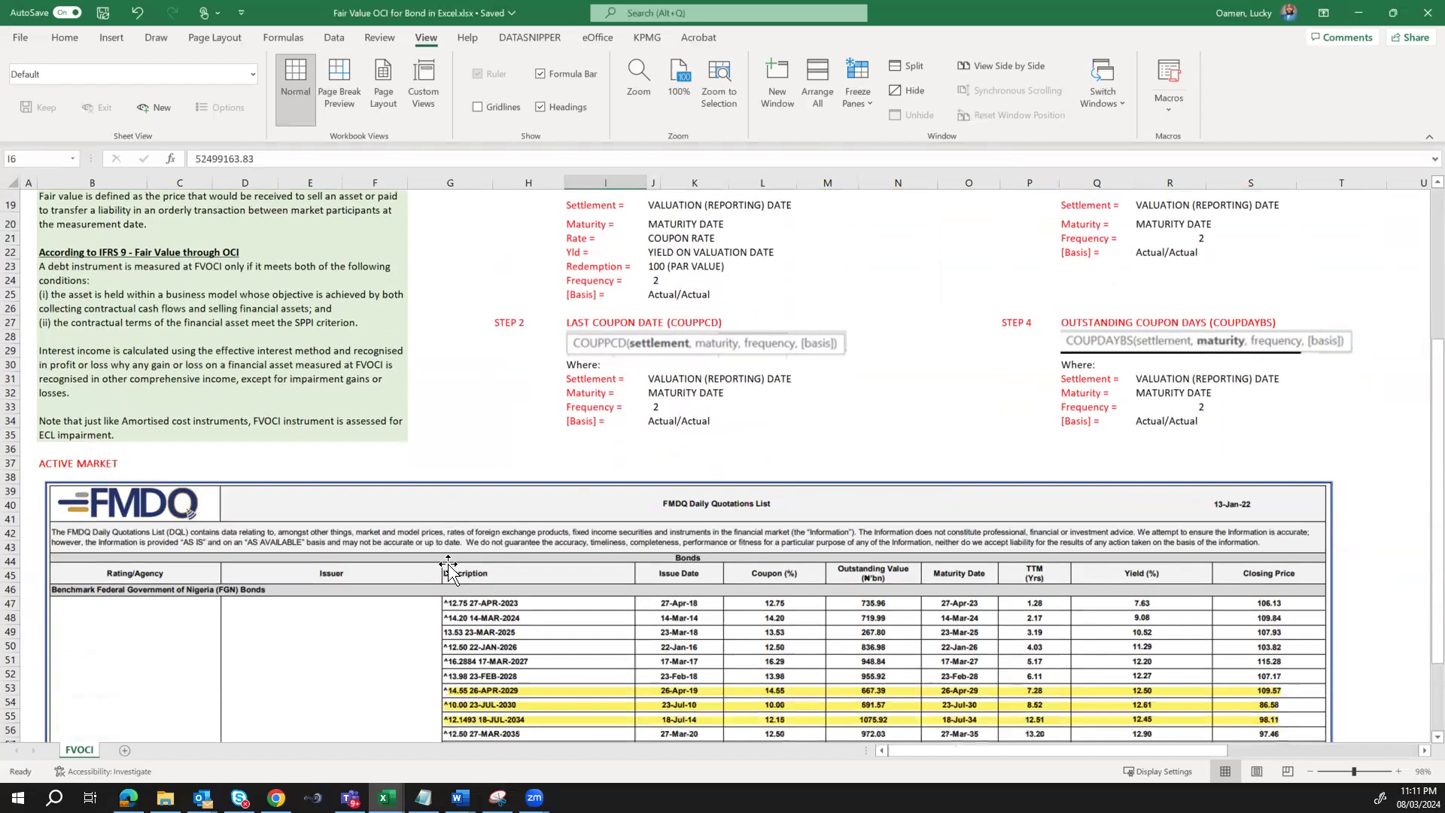
scroll(449, 572, down, 2)
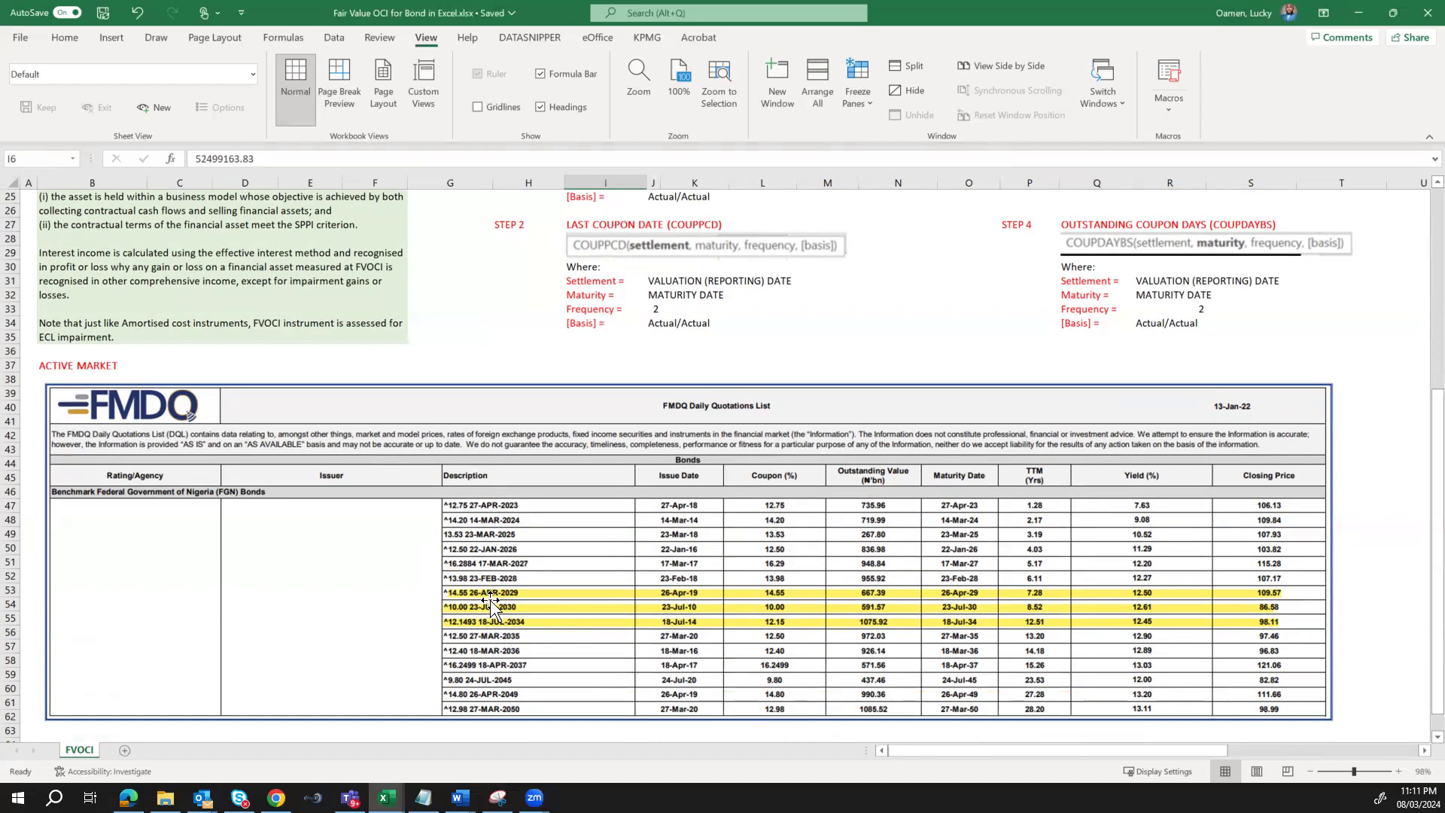
scroll(500, 602, up, 2)
scroll(501, 600, up, 6)
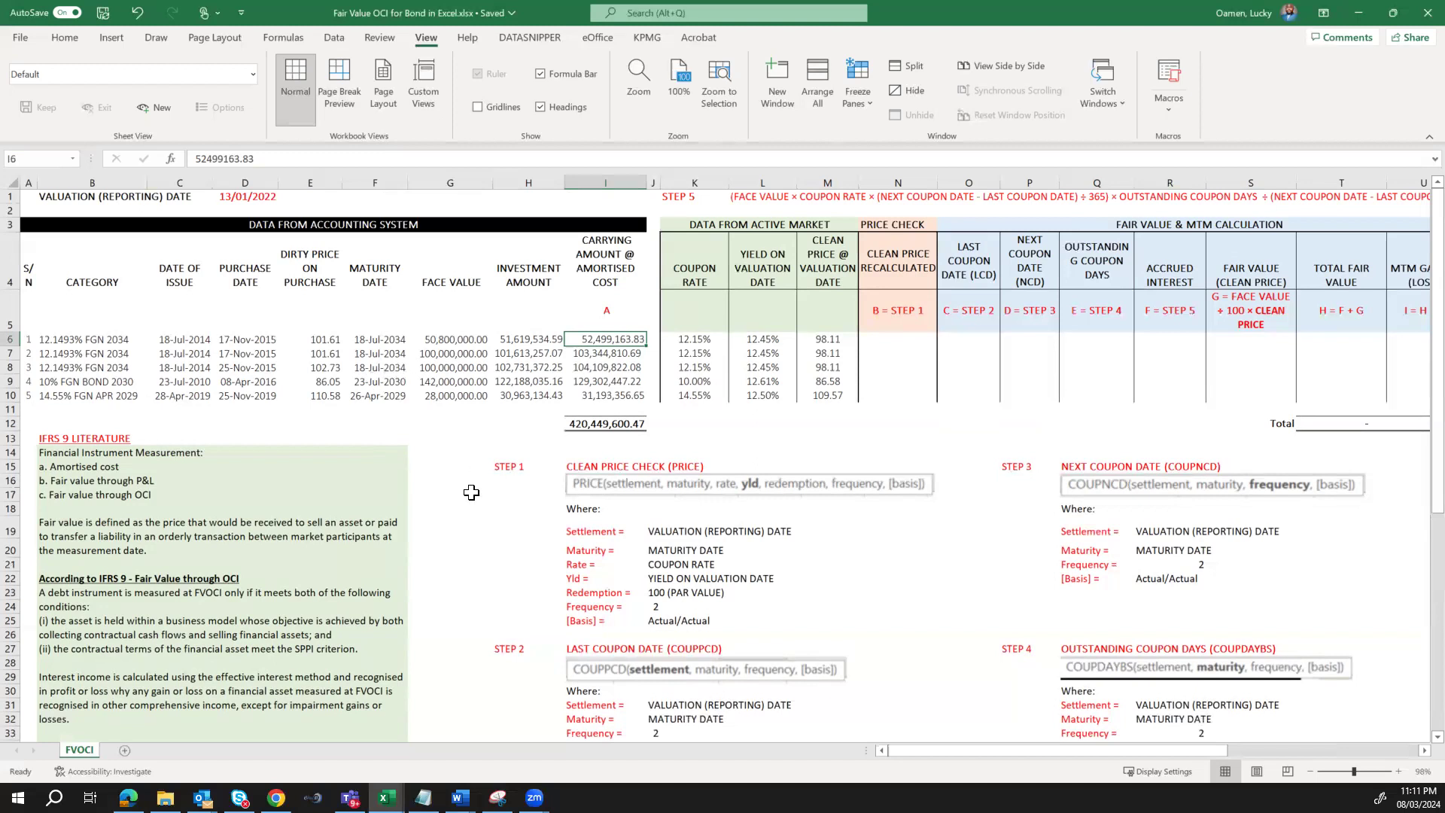
scroll(470, 492, down, 6)
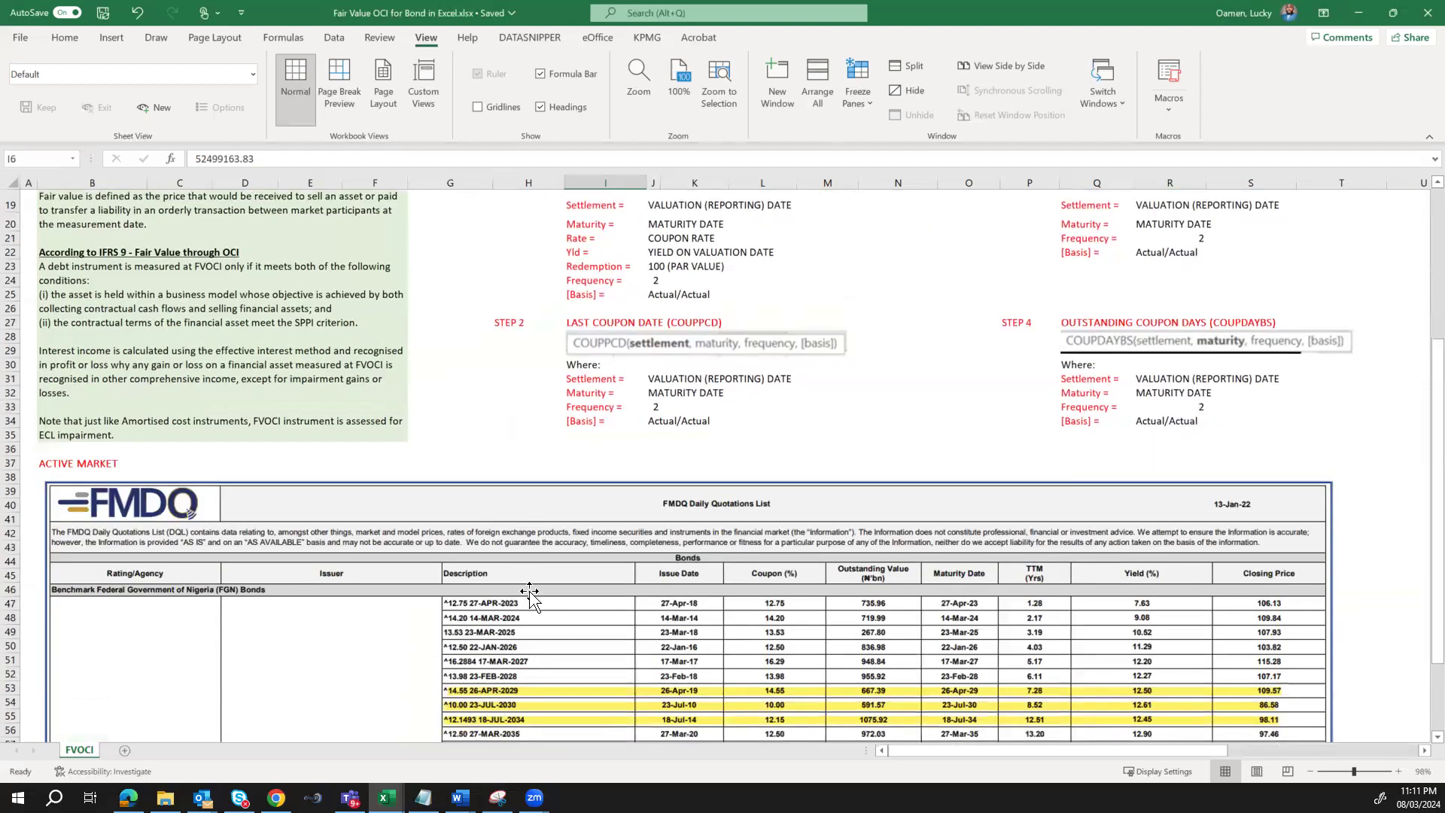
scroll(529, 595, down, 2)
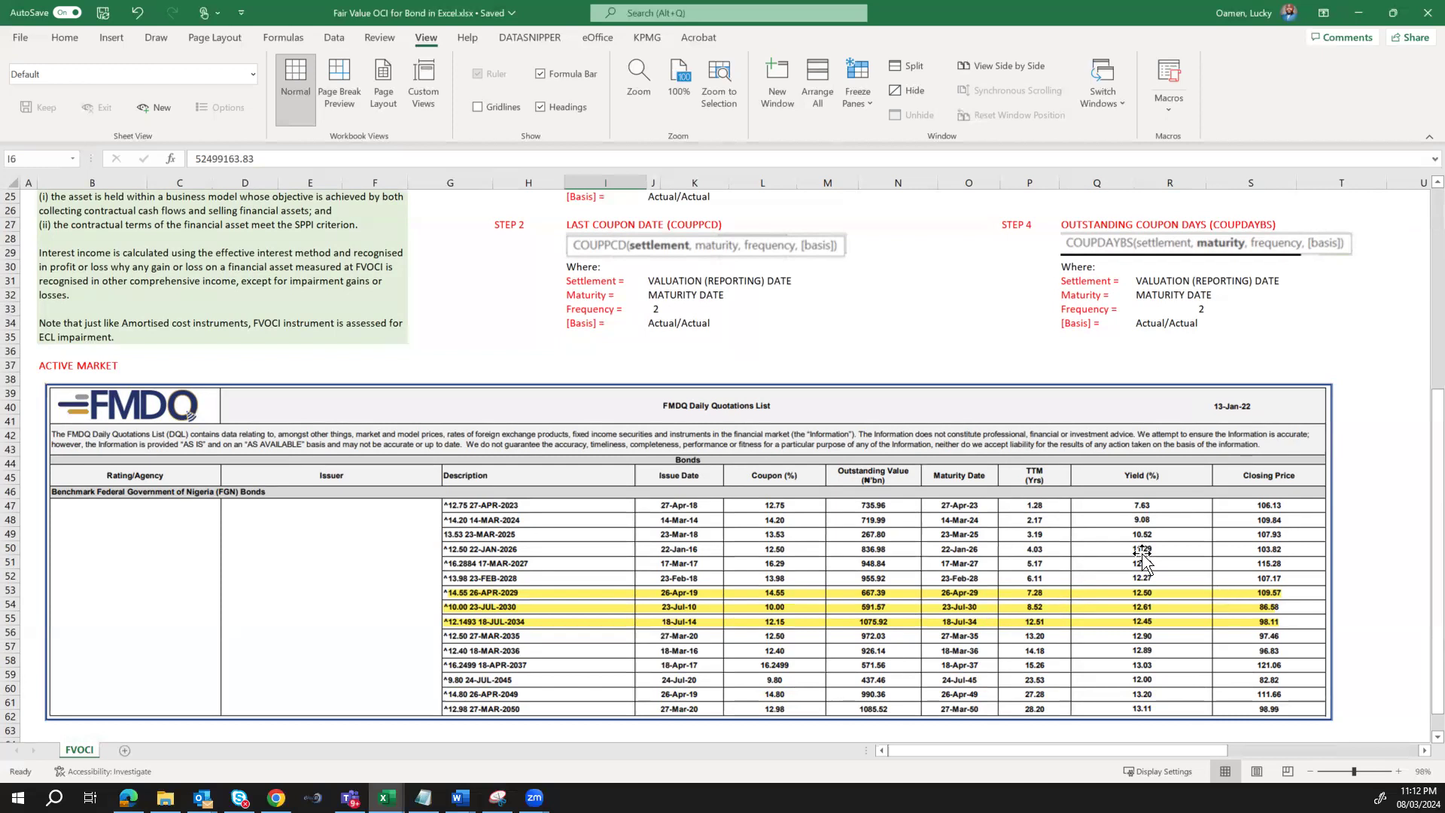
scroll(852, 380, up, 8)
scroll(852, 381, down, 8)
scroll(955, 437, up, 7)
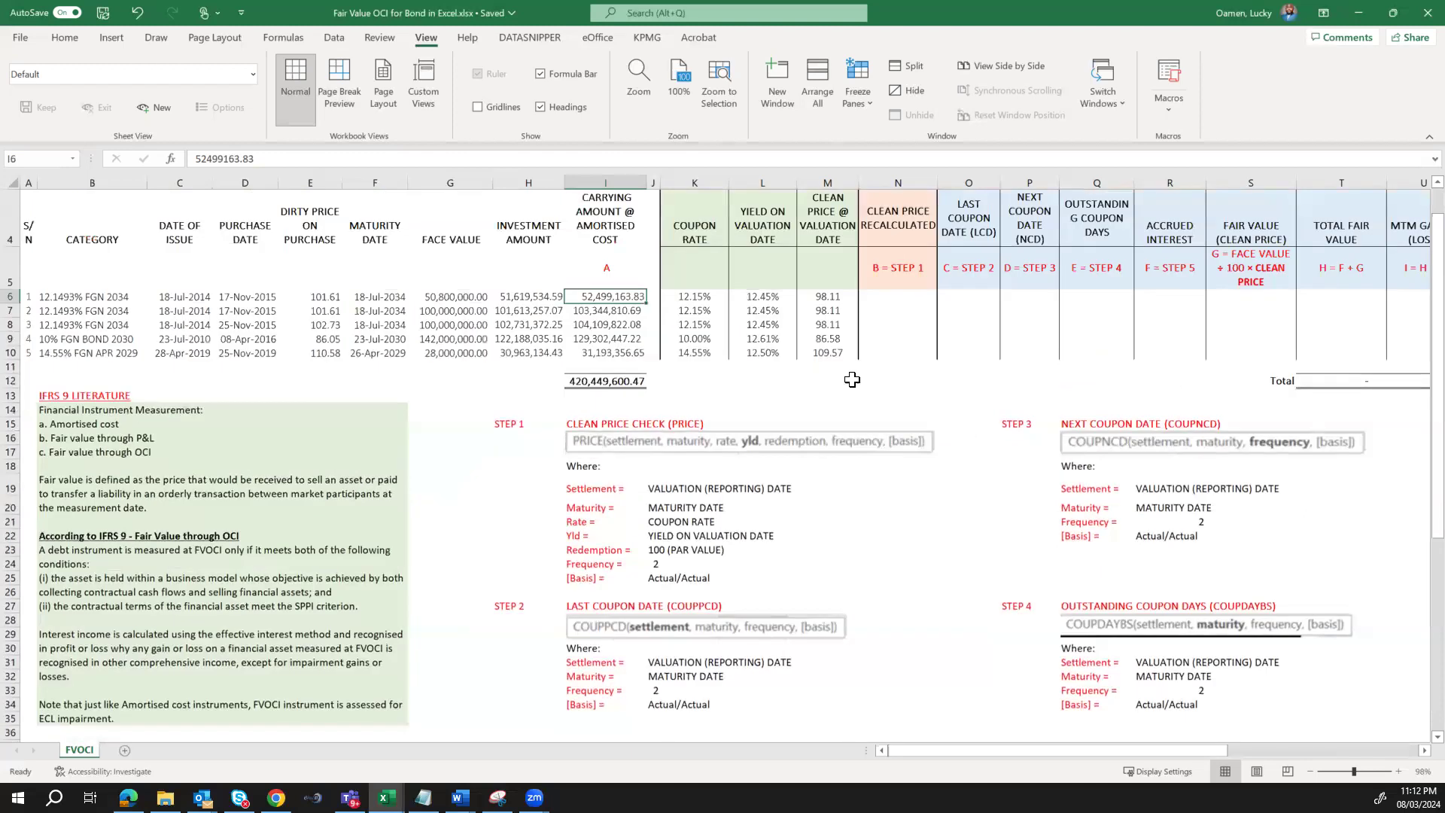
Compare the bonds' coupon rates and valuation-date yields with the Coupon and Yield columns of the FMDQ quotations list
click(706, 297)
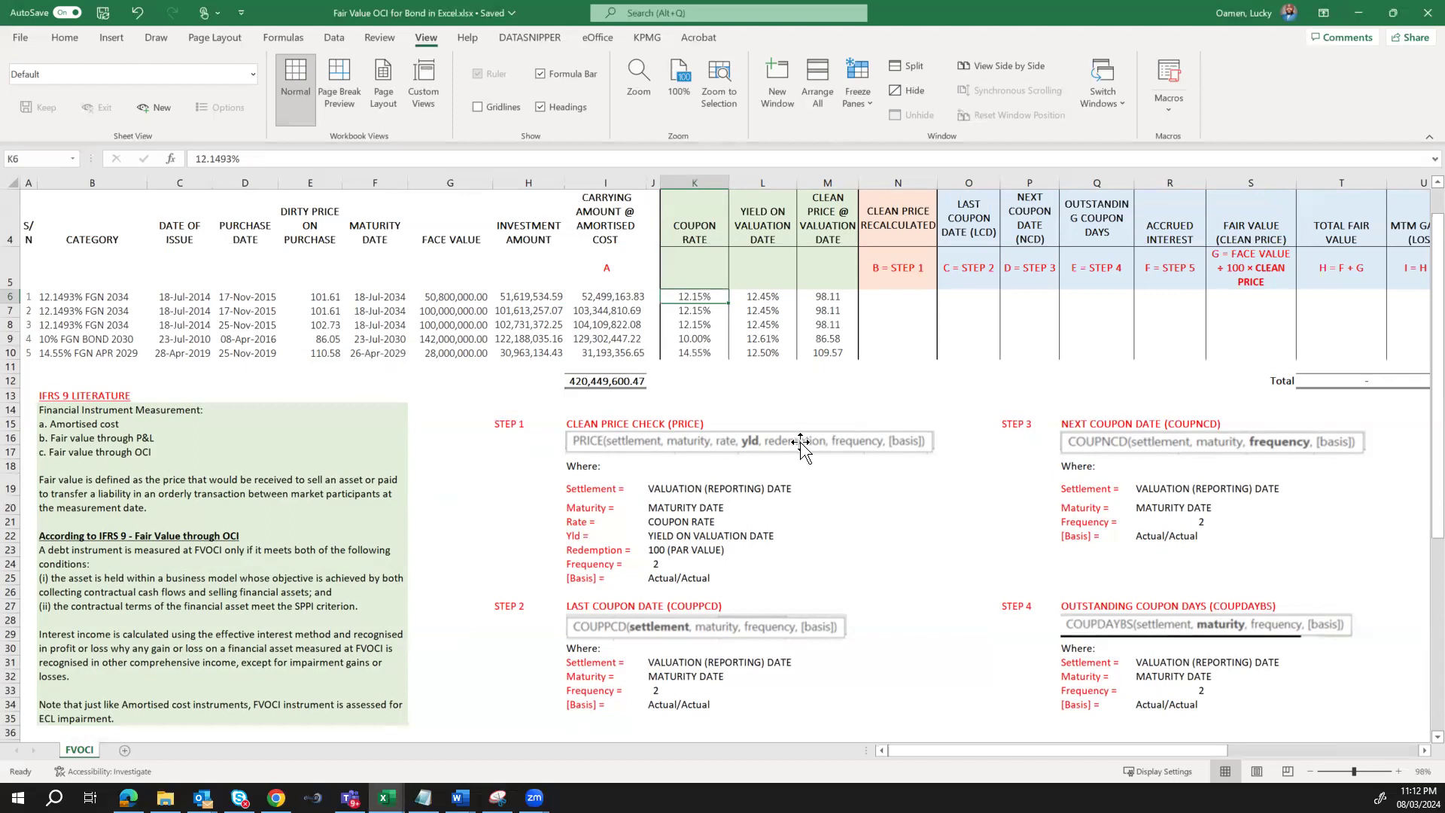
scroll(800, 444, down, 6)
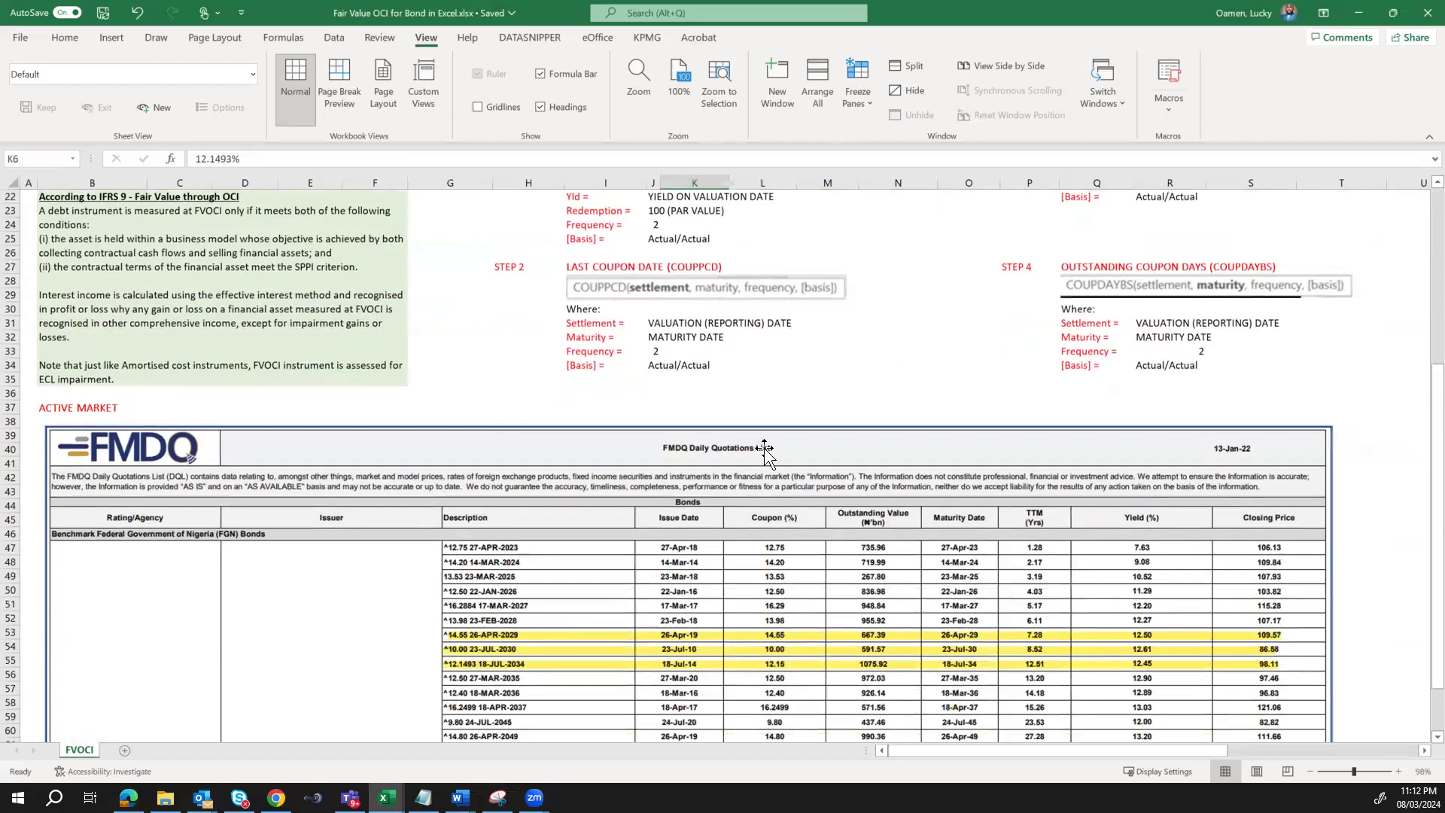
scroll(764, 452, up, 4)
scroll(765, 451, up, 3)
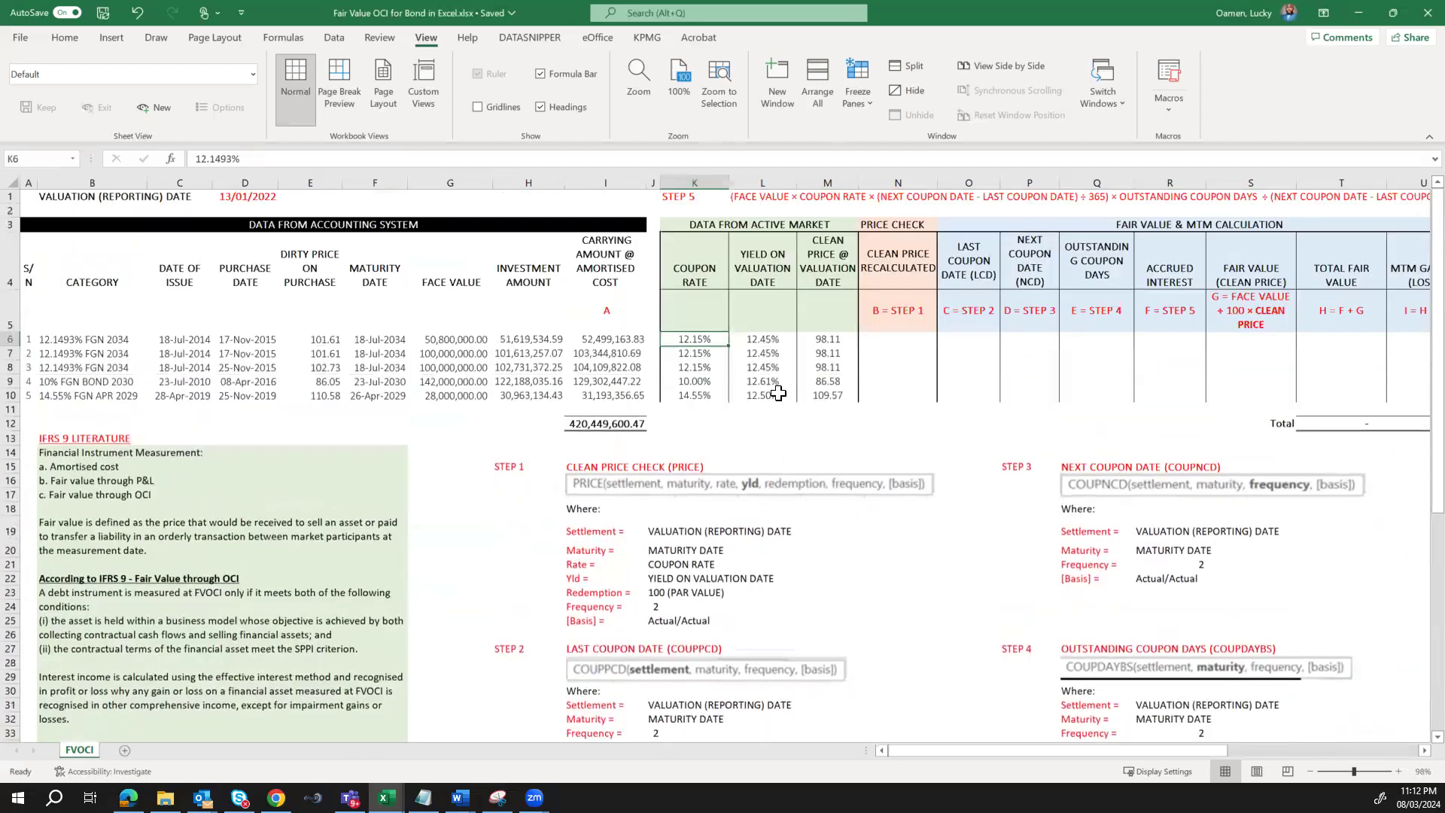
scroll(812, 513, down, 7)
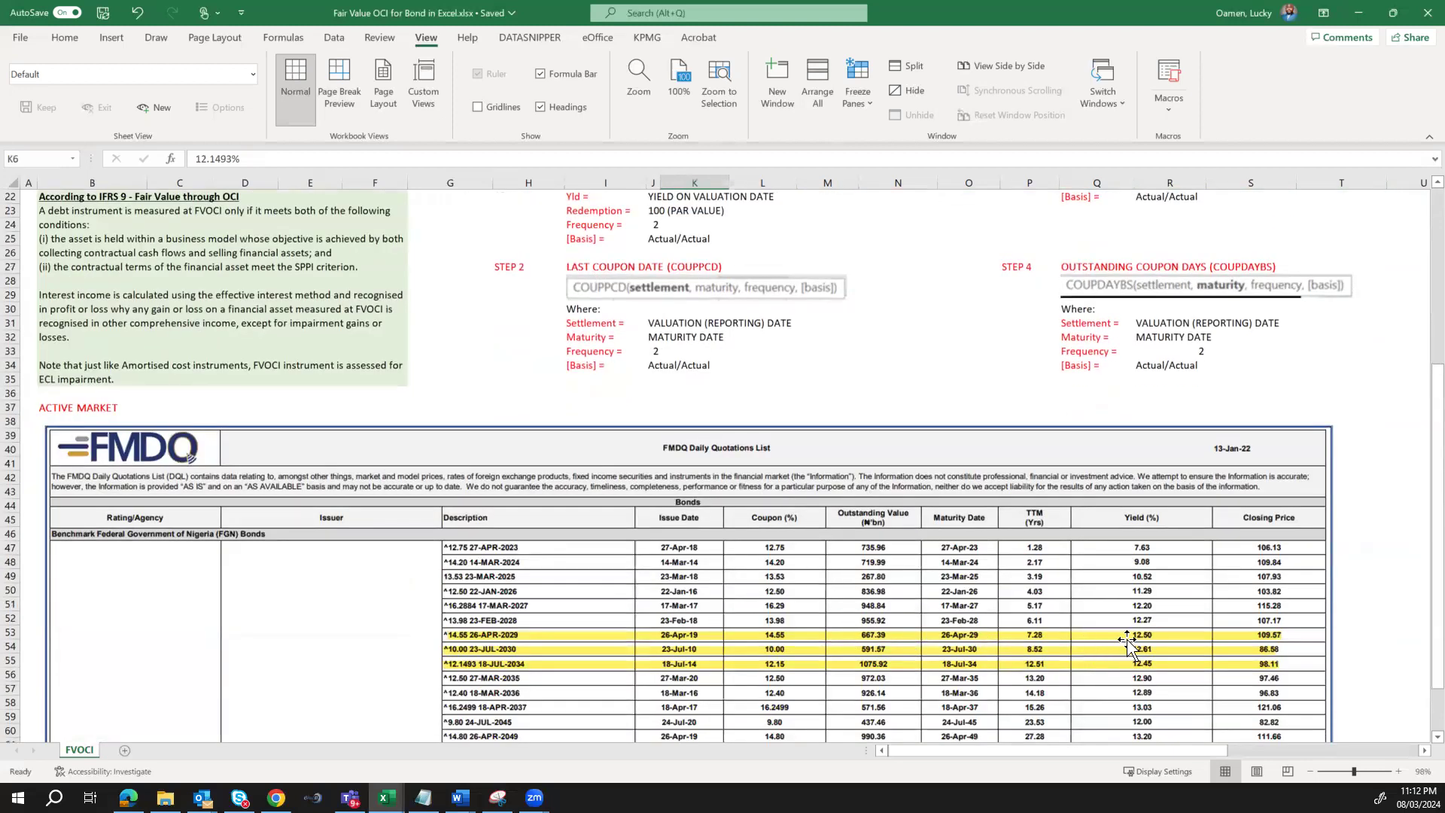
scroll(907, 401, up, 7)
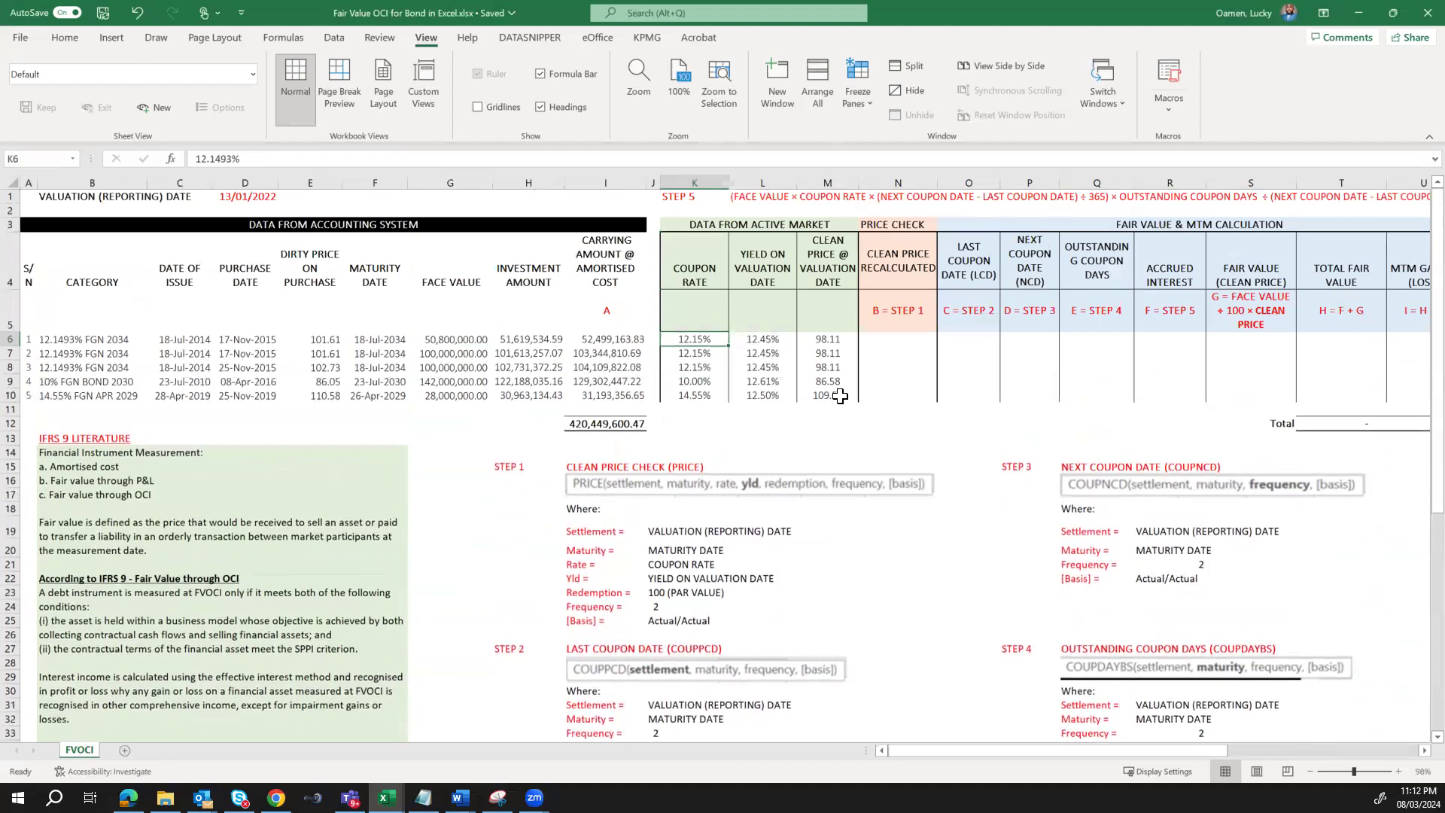
Check the bonds' clean prices at valuation date against the Closing Price column of the FMDQ quotations list
click(841, 396)
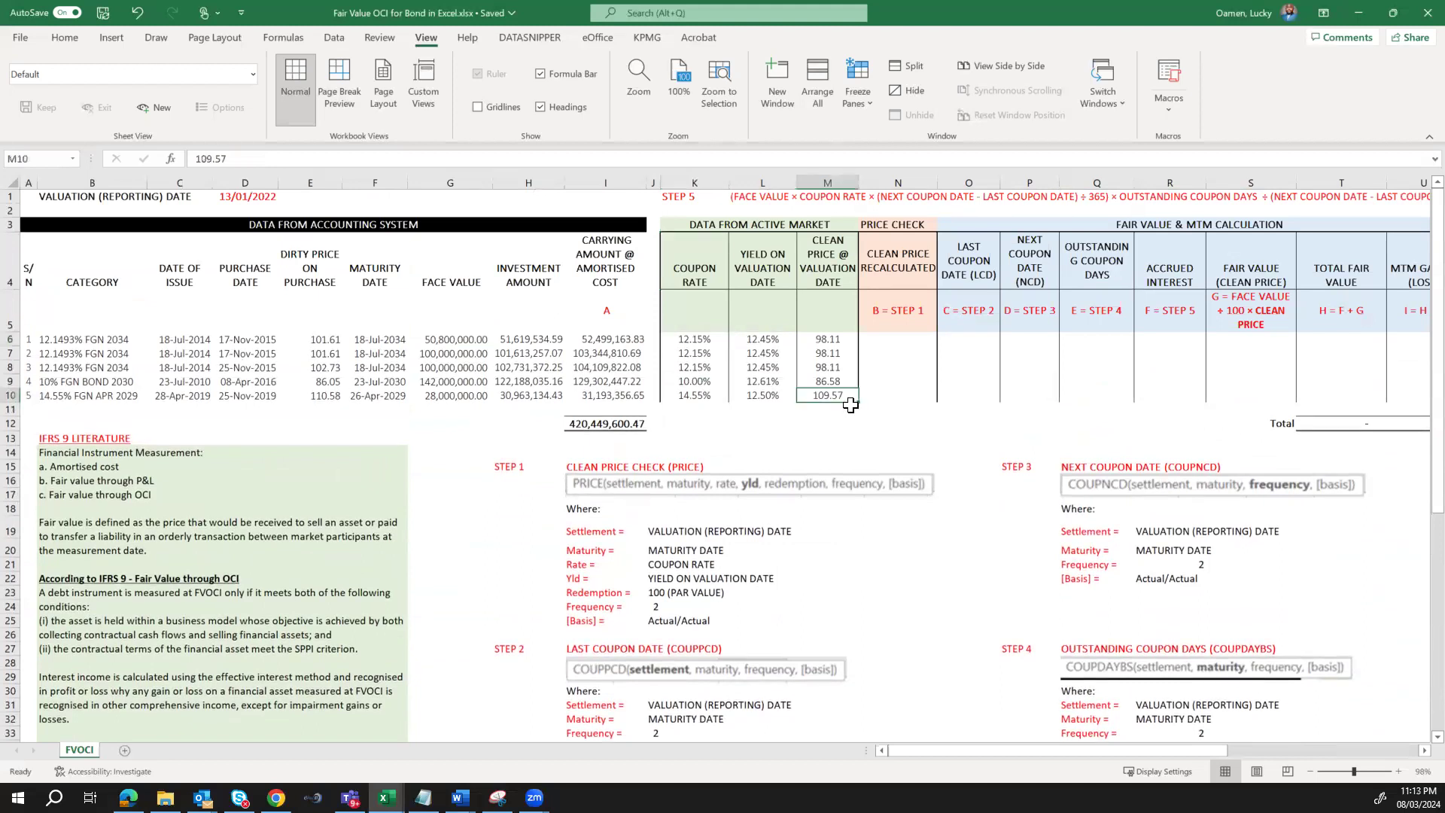
scroll(983, 610, down, 5)
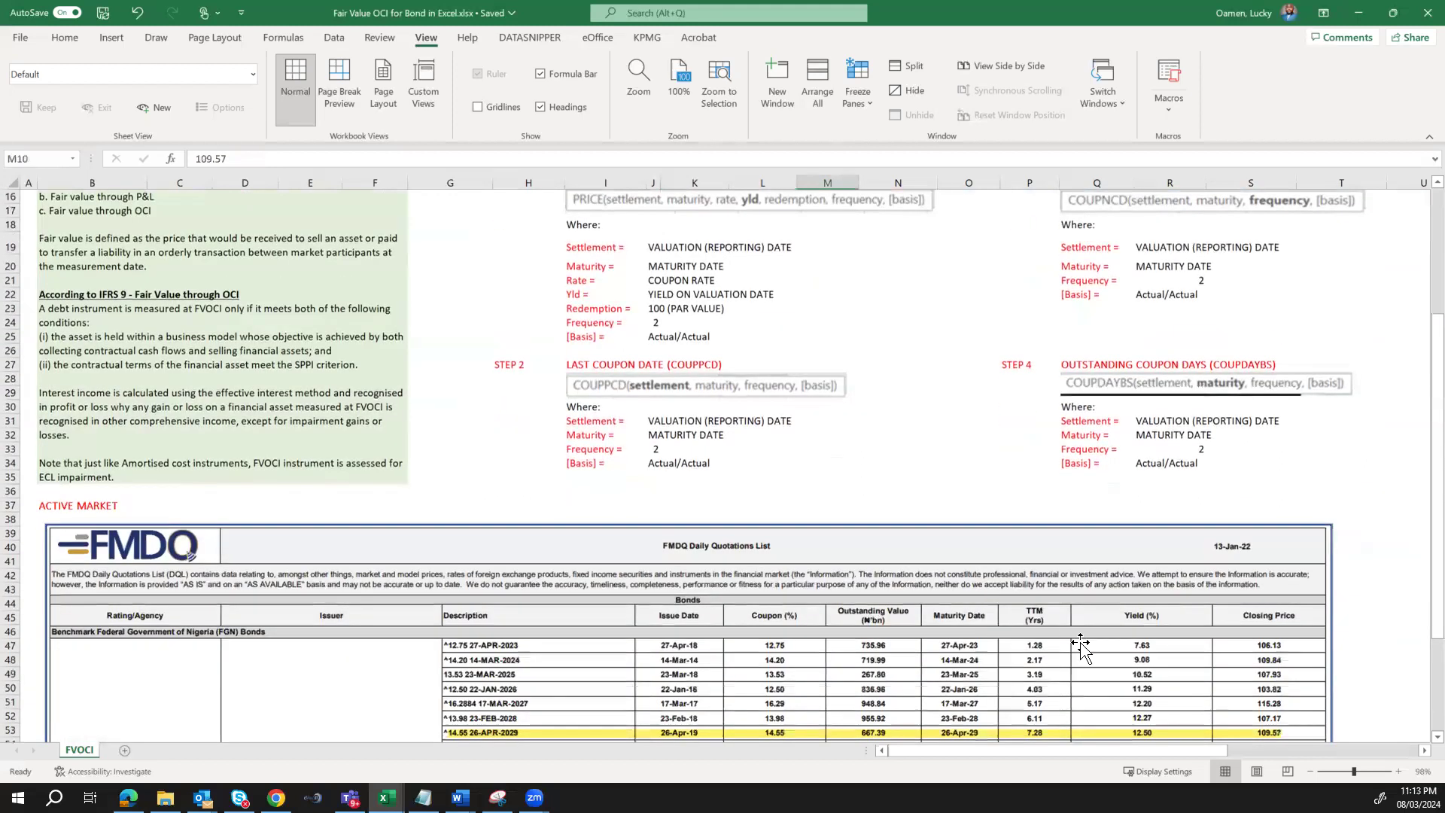
scroll(1082, 647, down, 2)
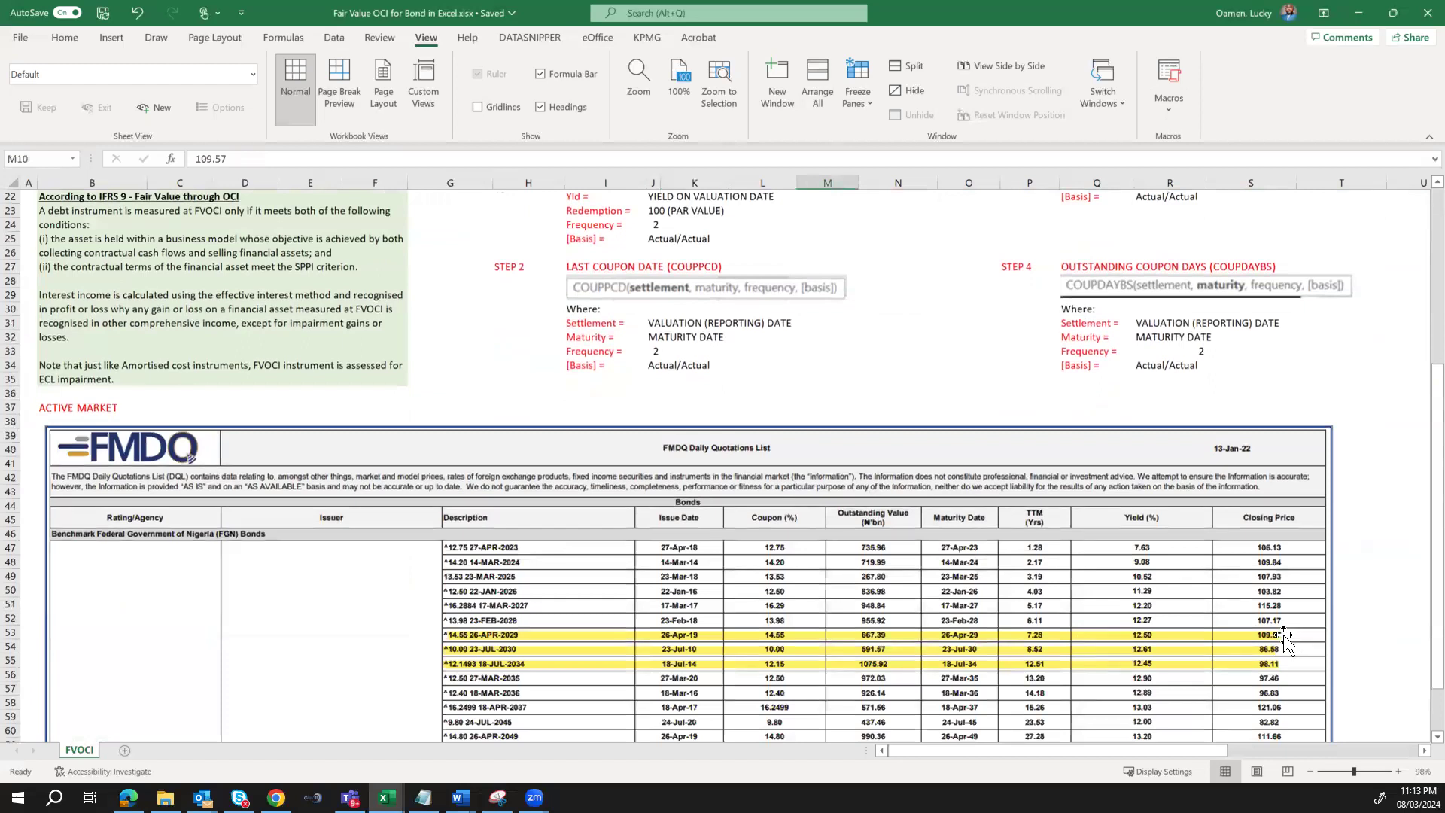
scroll(1167, 545, up, 5)
scroll(1167, 545, up, 3)
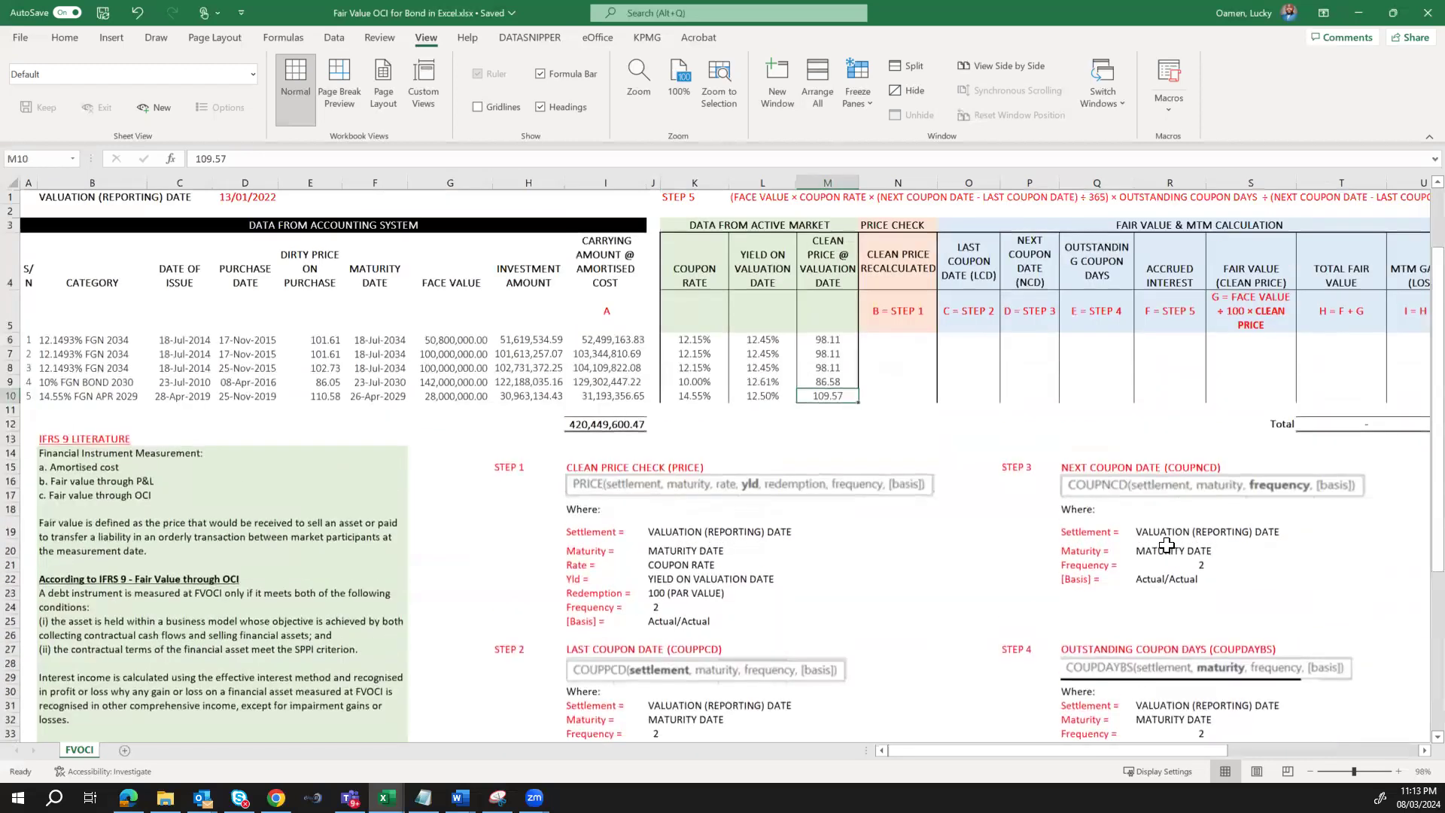
drag(701, 338, 822, 393)
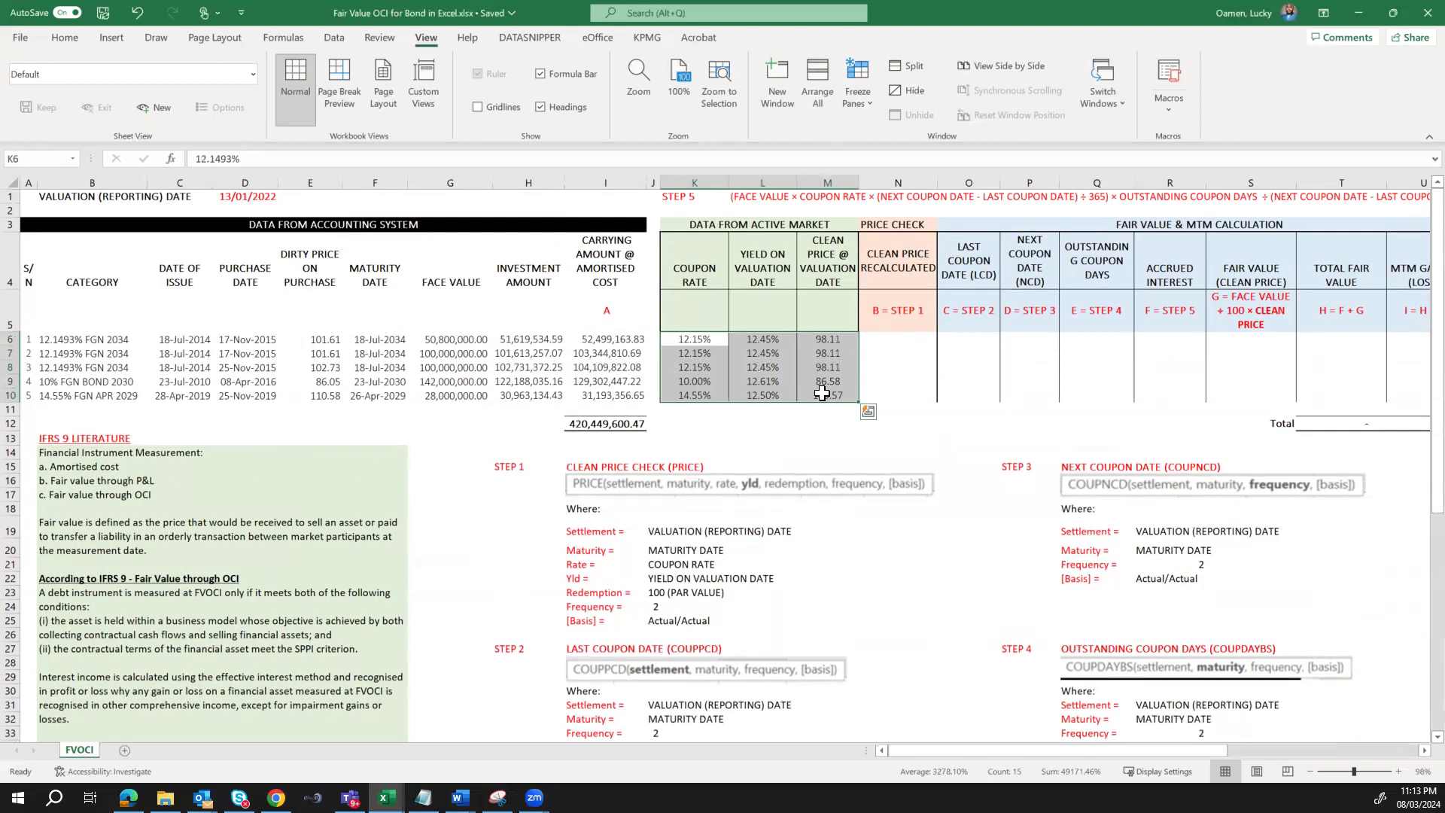
click(835, 339)
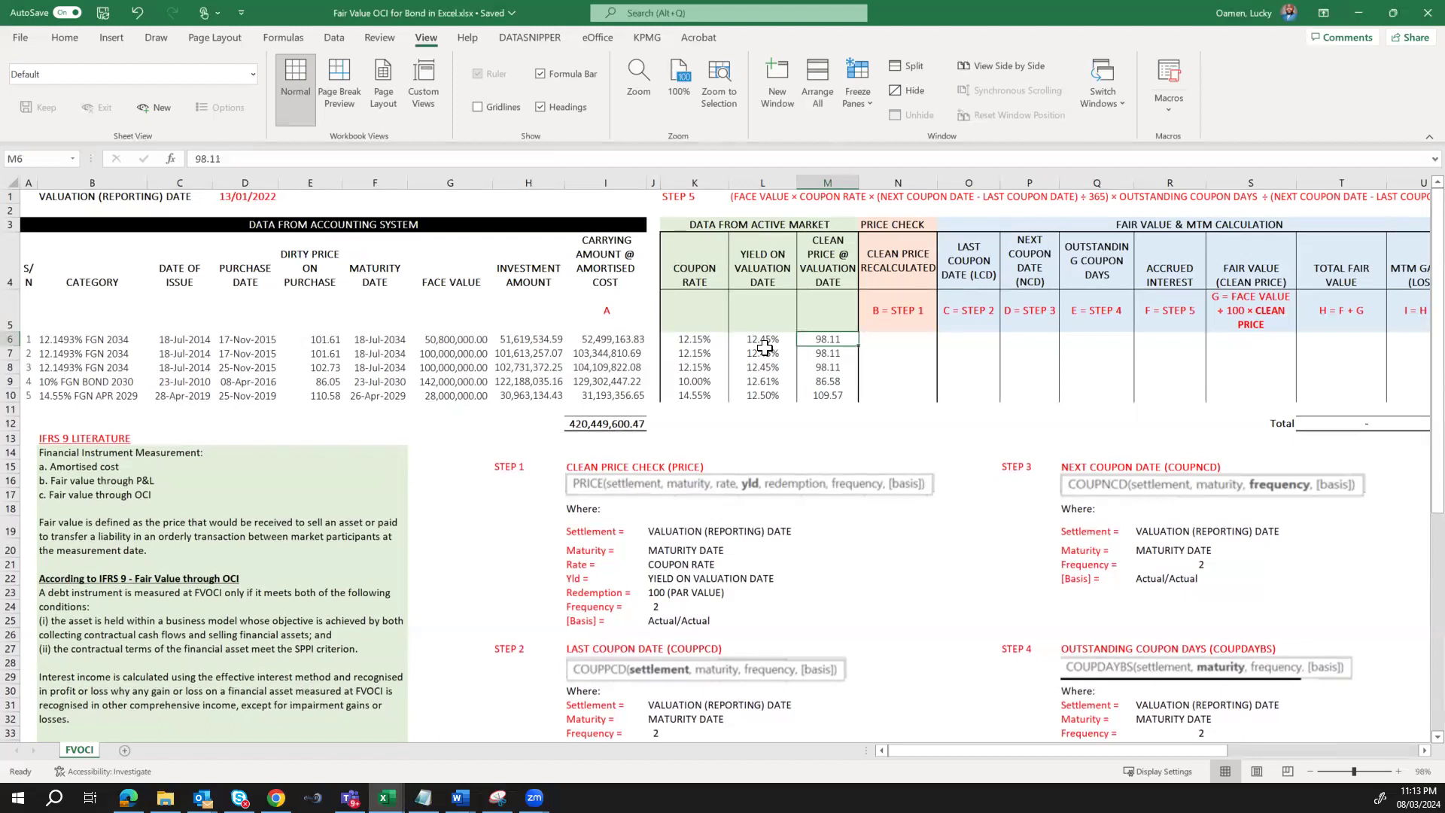
scroll(850, 427, down, 4)
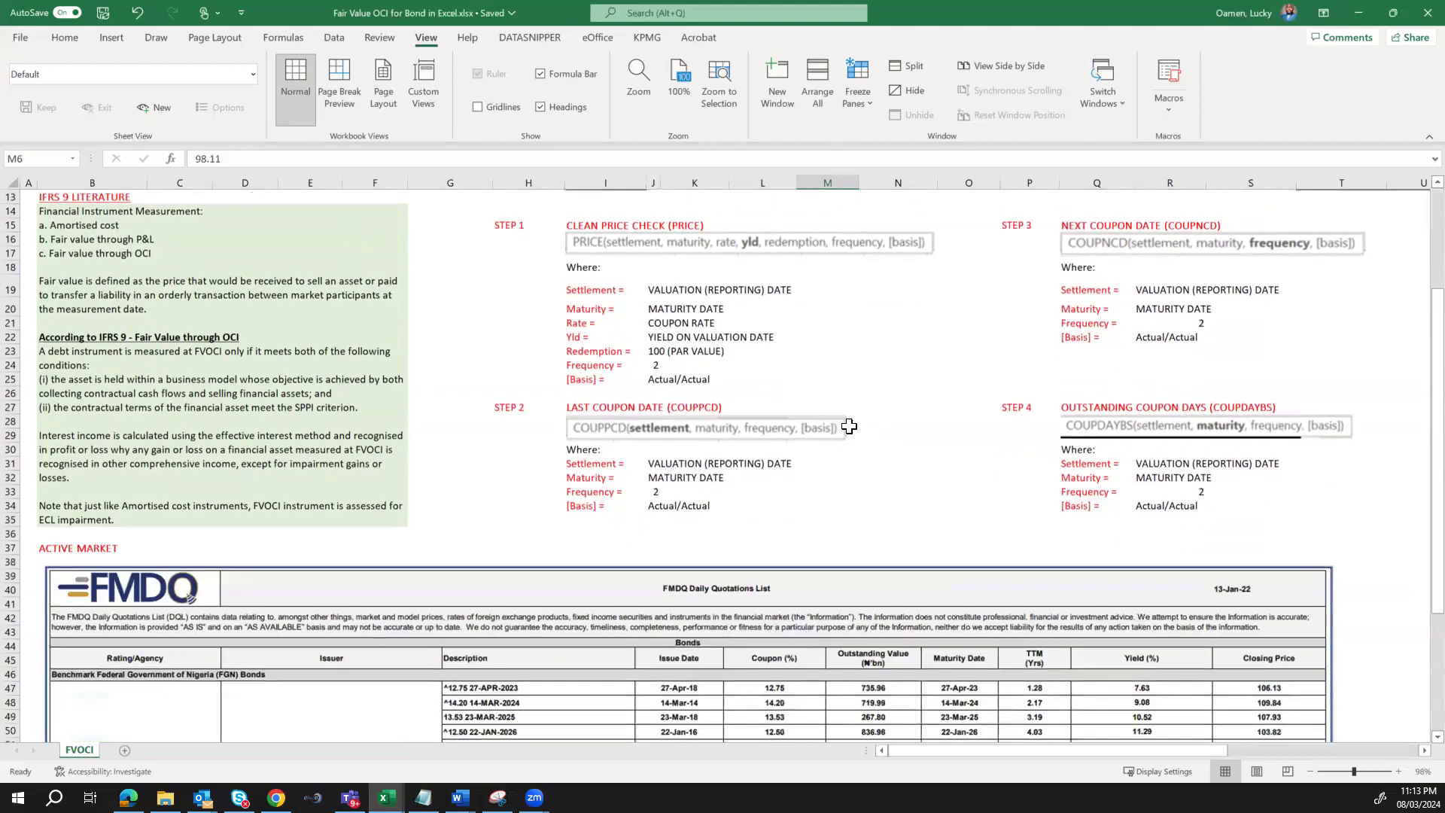
scroll(849, 428, down, 3)
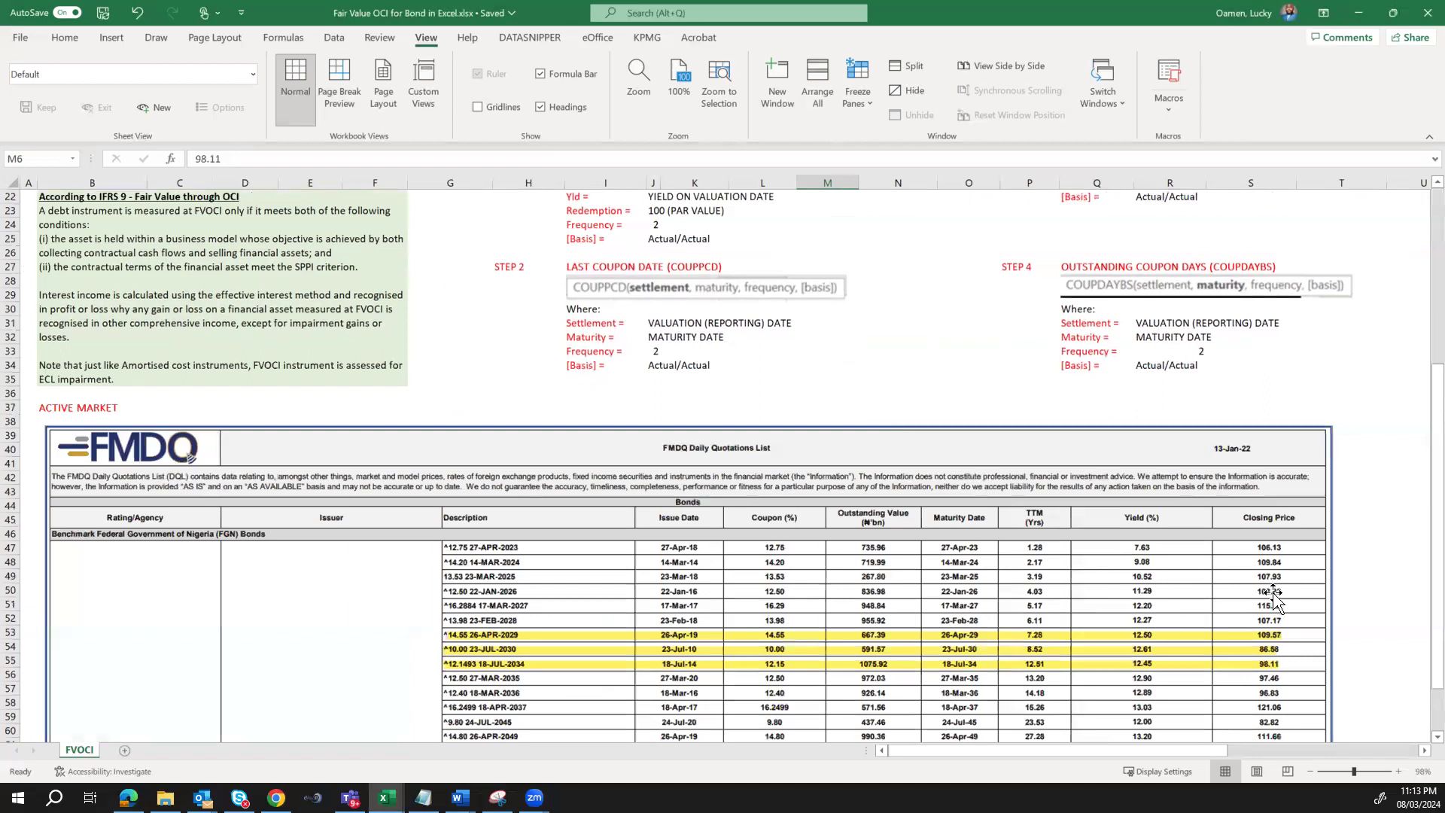
scroll(985, 362, up, 4)
scroll(984, 361, up, 3)
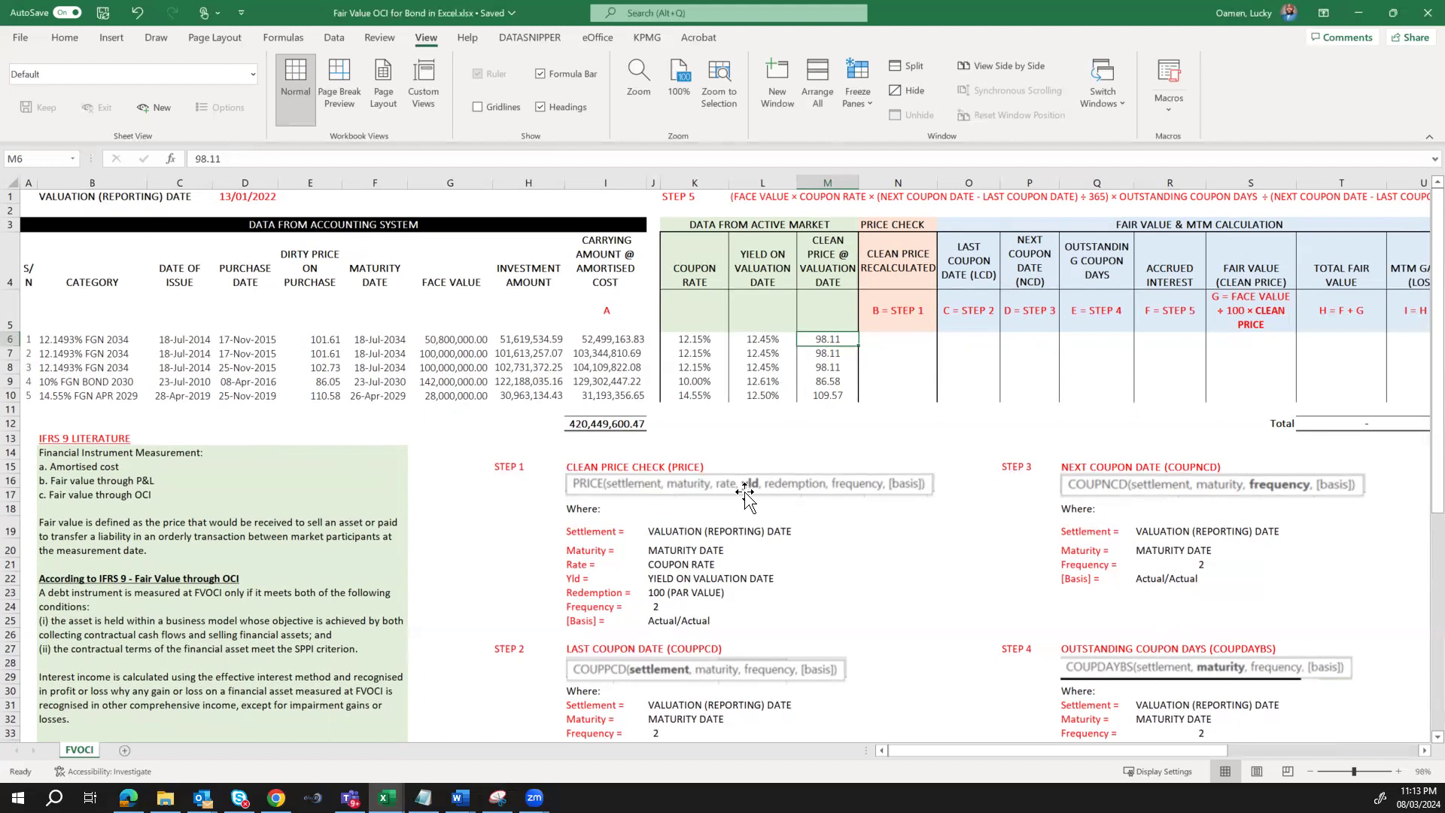
Recalculate the first bond's clean price in N6 with =PRICE($D$1,F6,K6,L6,100,2,1)
click(898, 335)
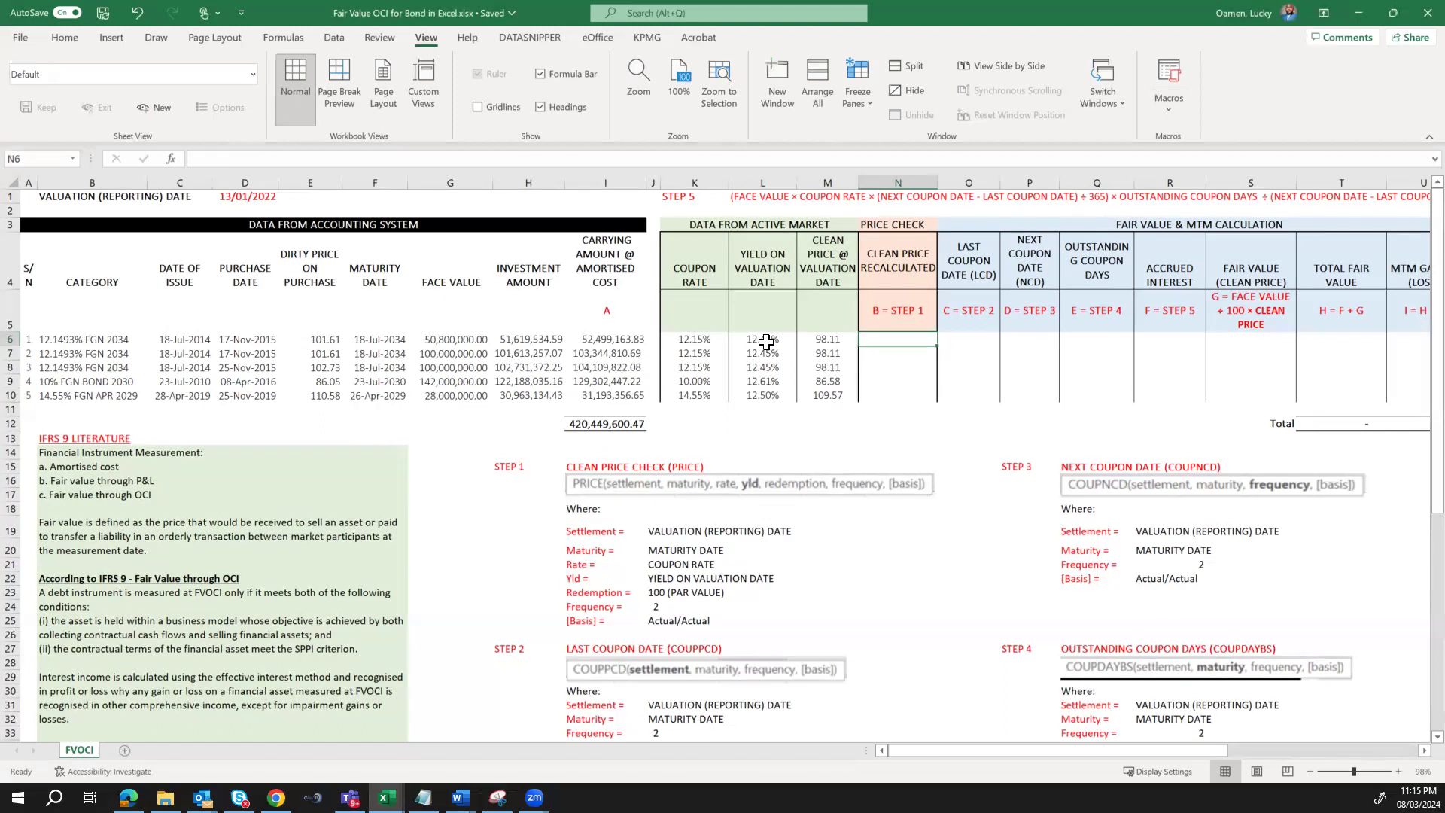
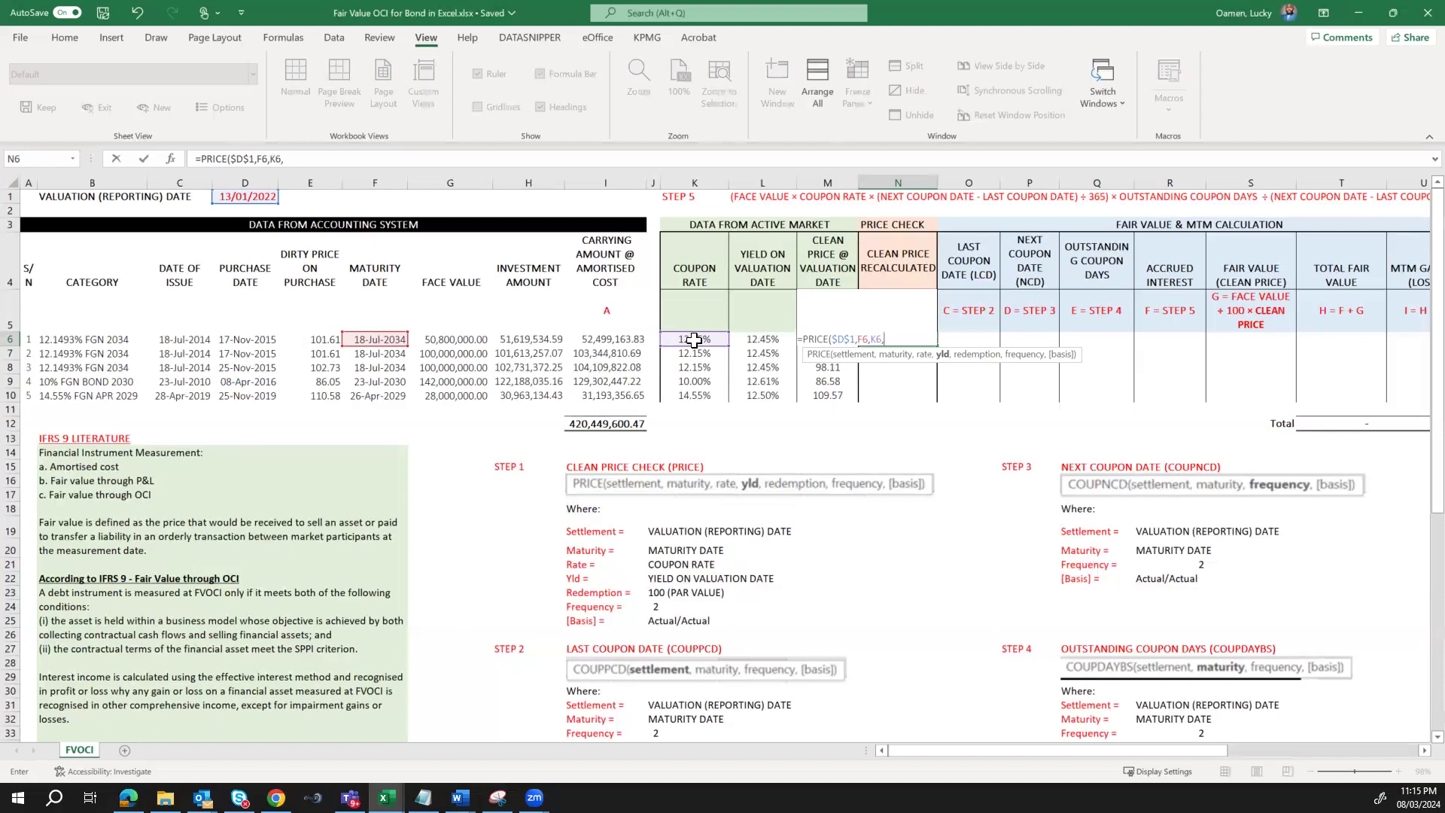
click(768, 340)
text(,)
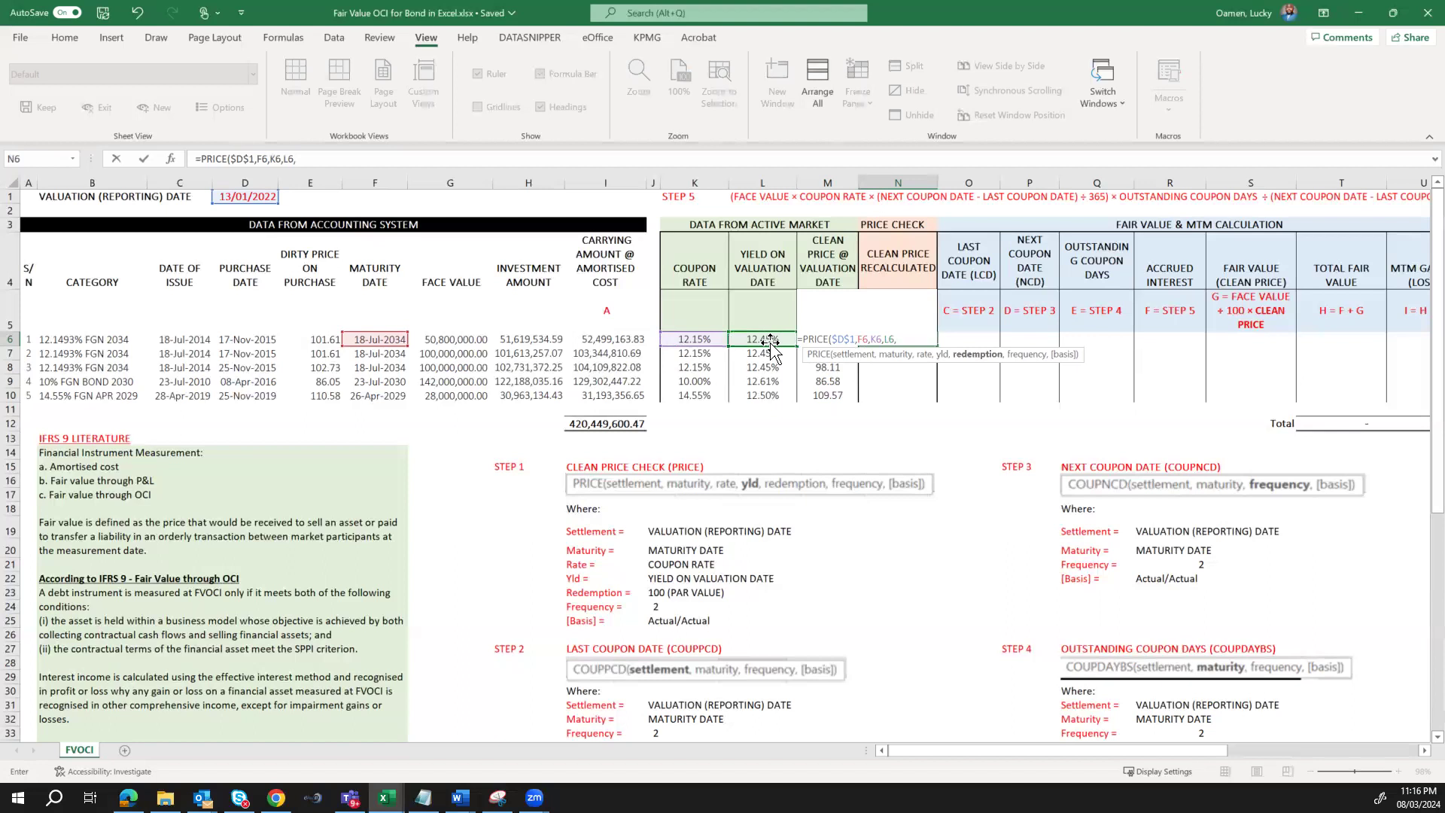
text(100,)
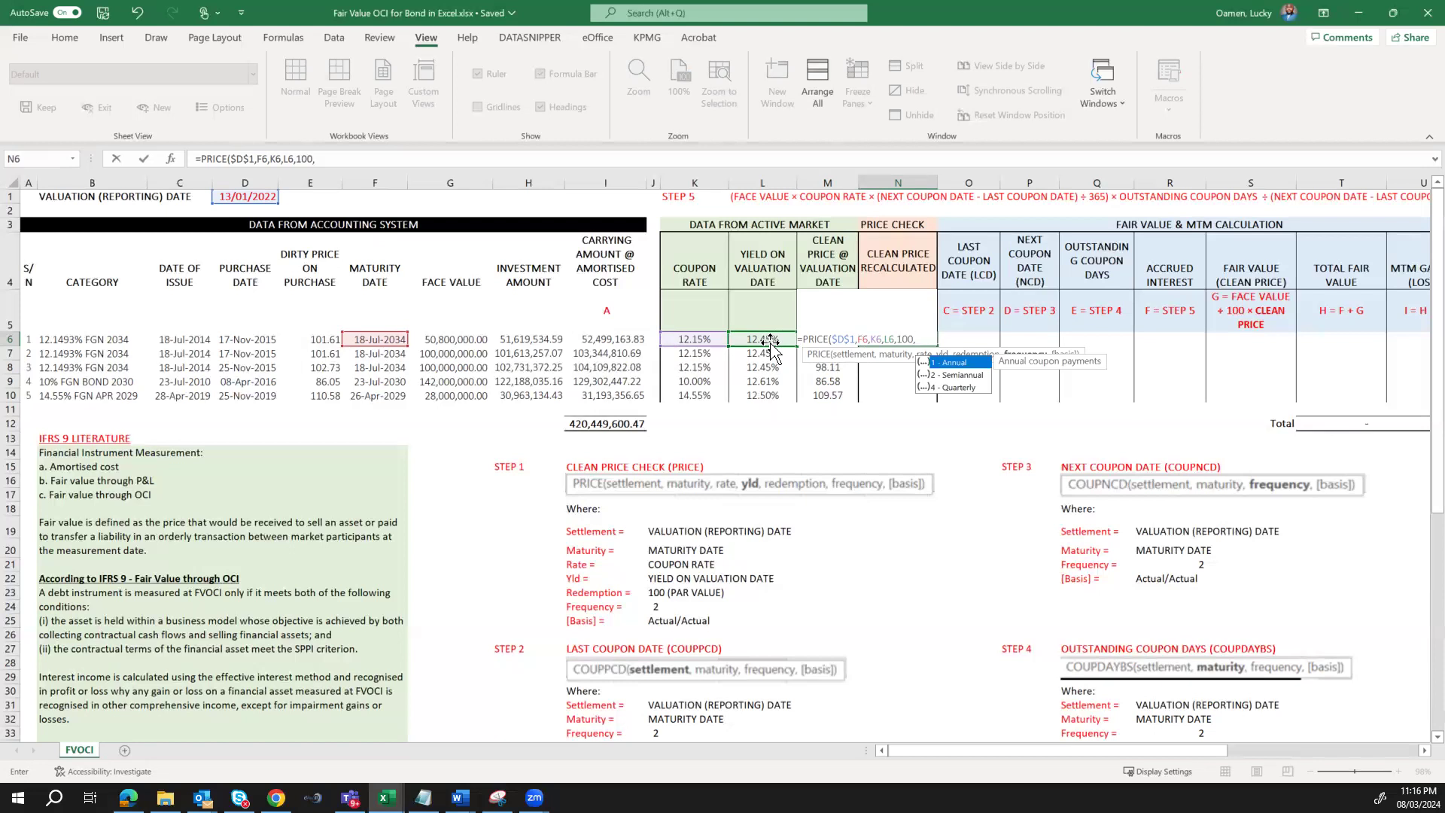
text(2,)
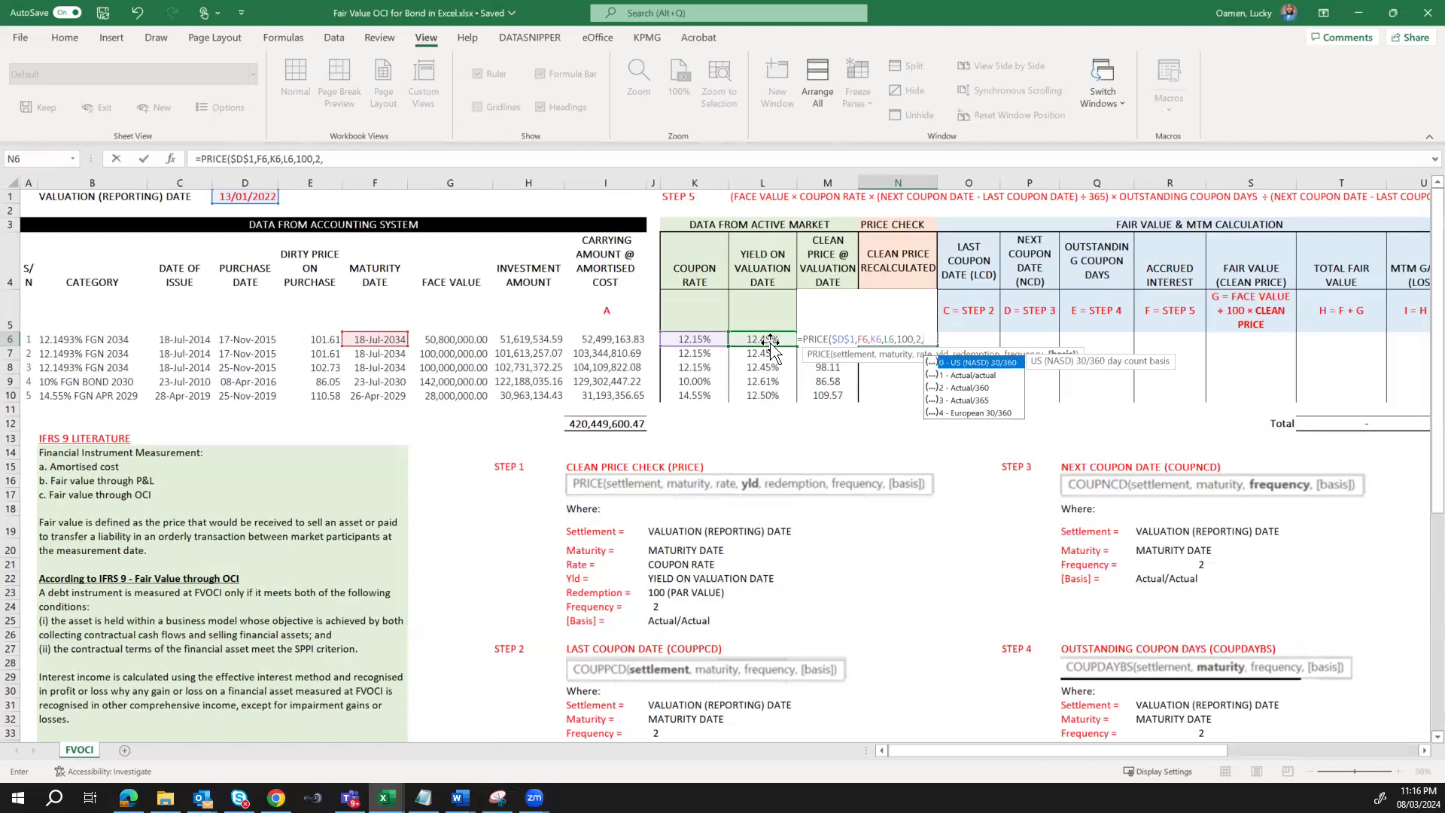
key(Down)
key(Tab)
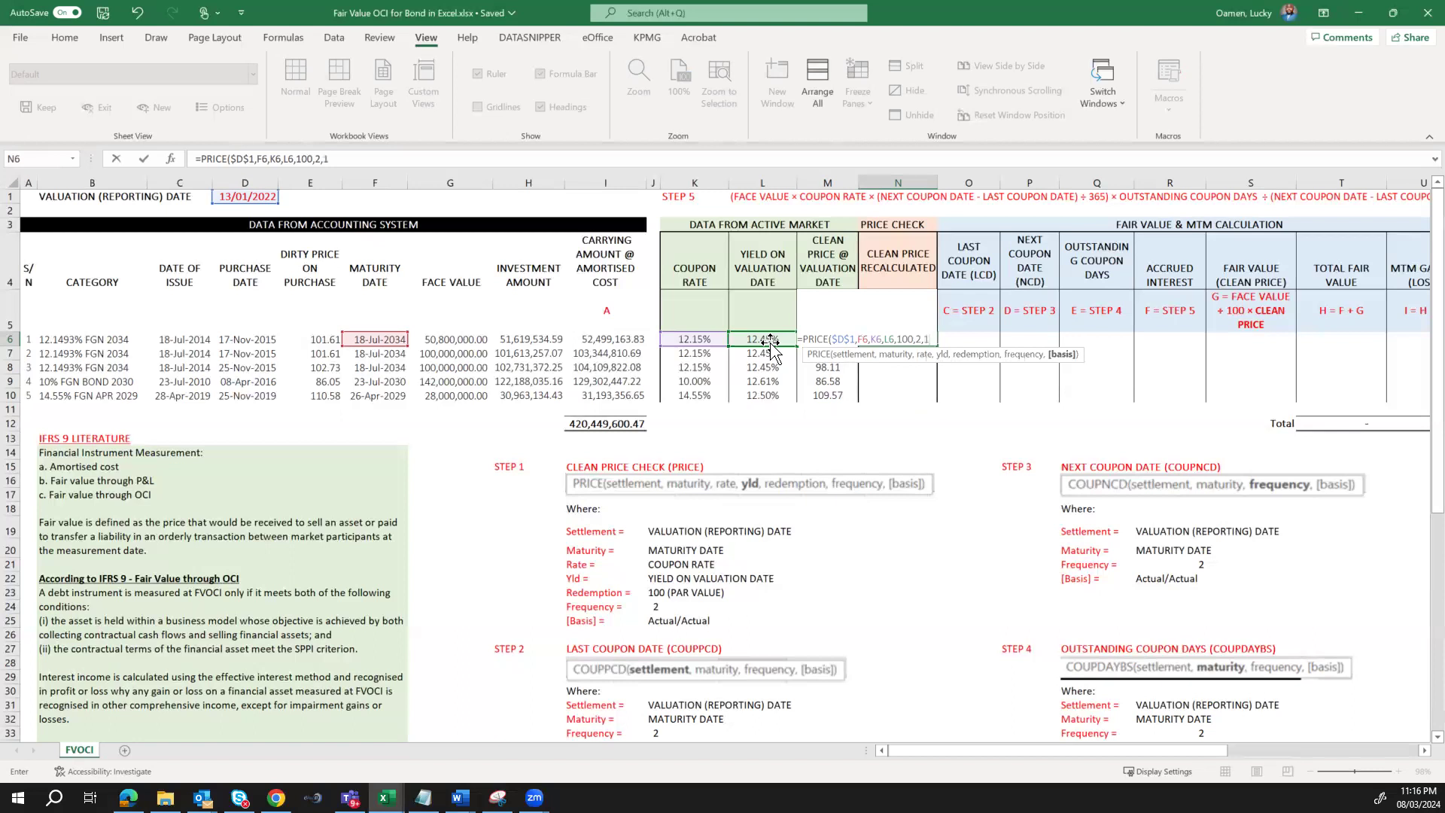
text())
key(Return)
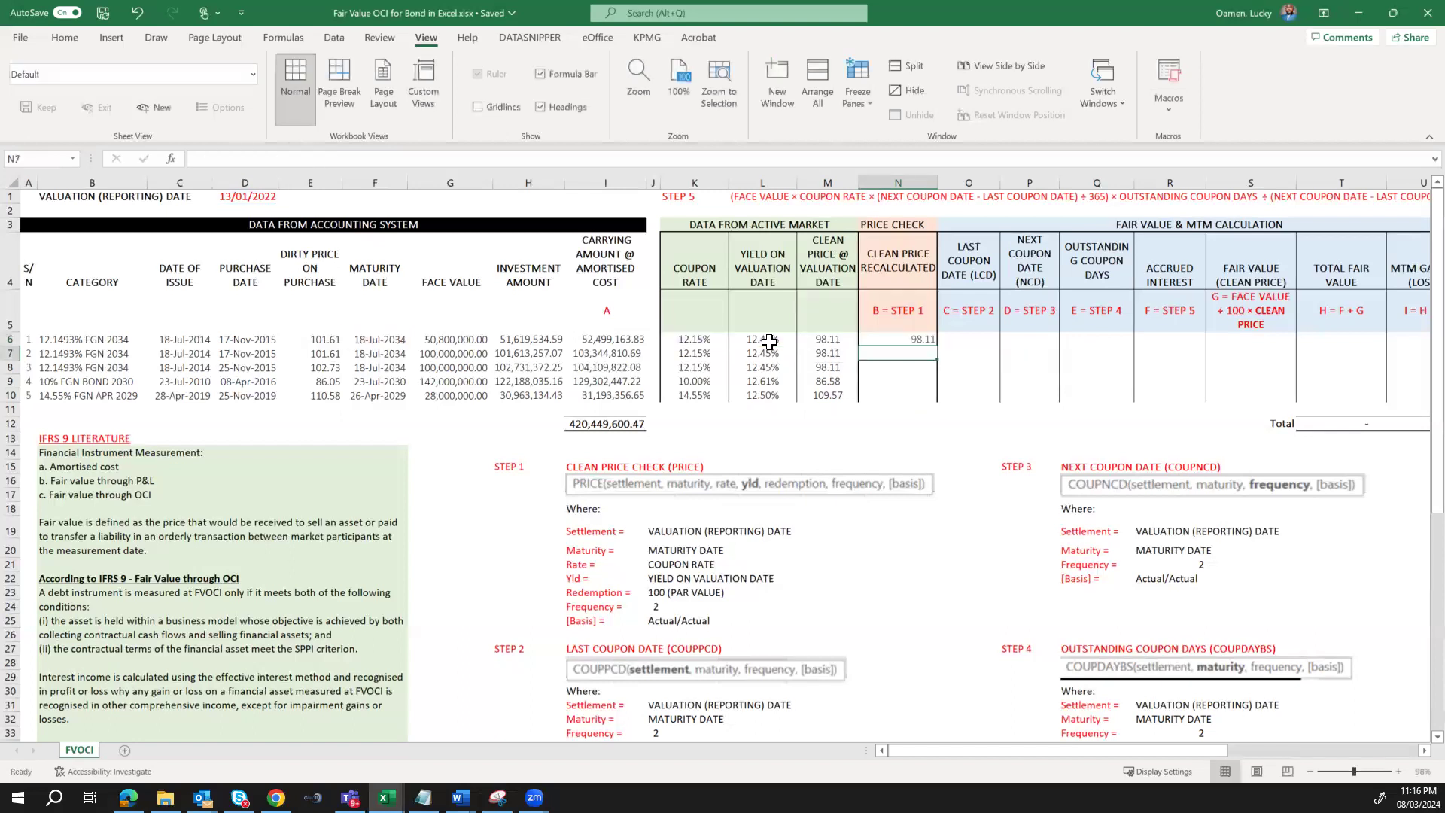
Compare the first bond's recalculated price with its market clean price and copy the PRICE formula from N6 down to N10
key(Up)
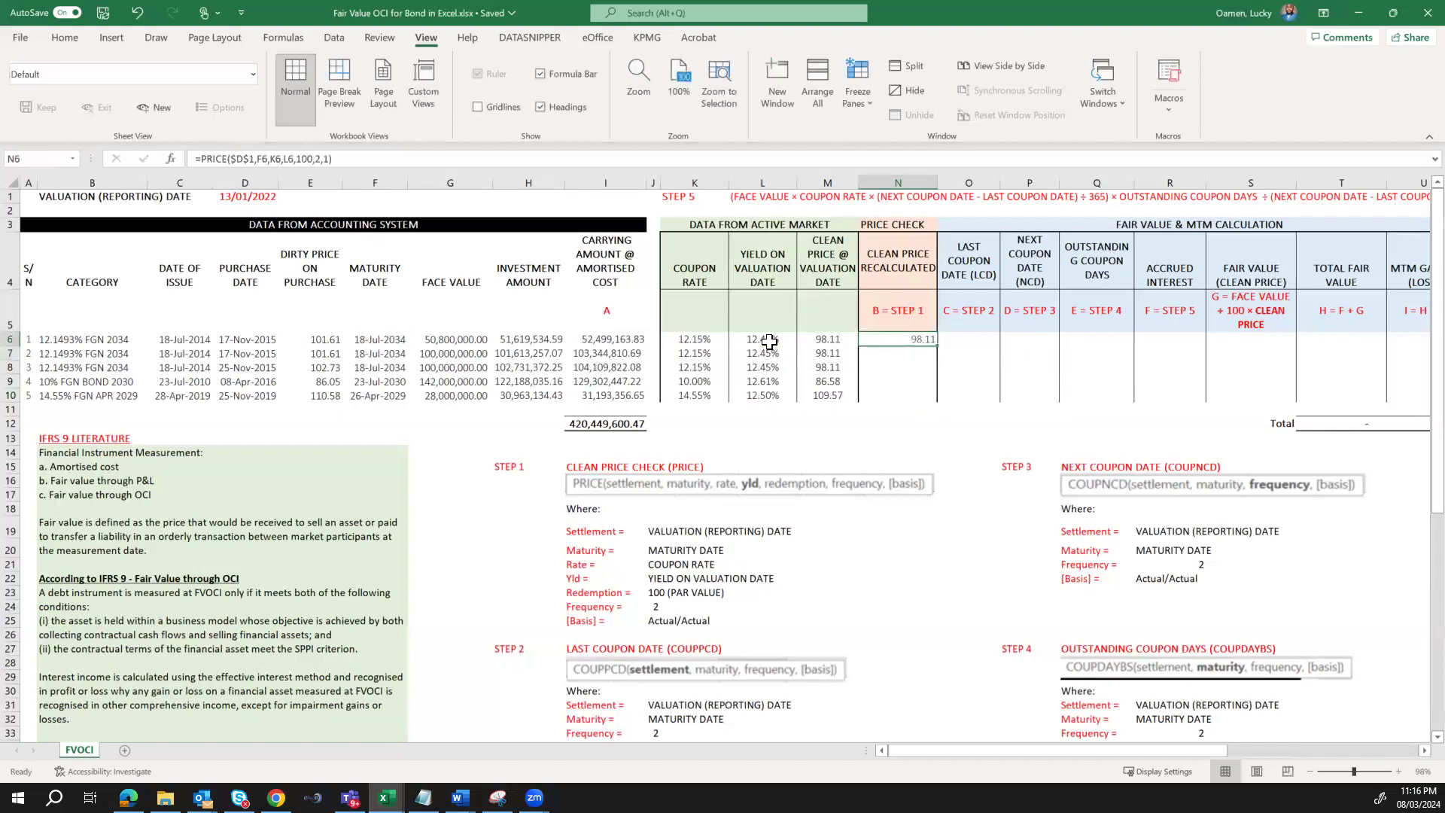
key(Left)
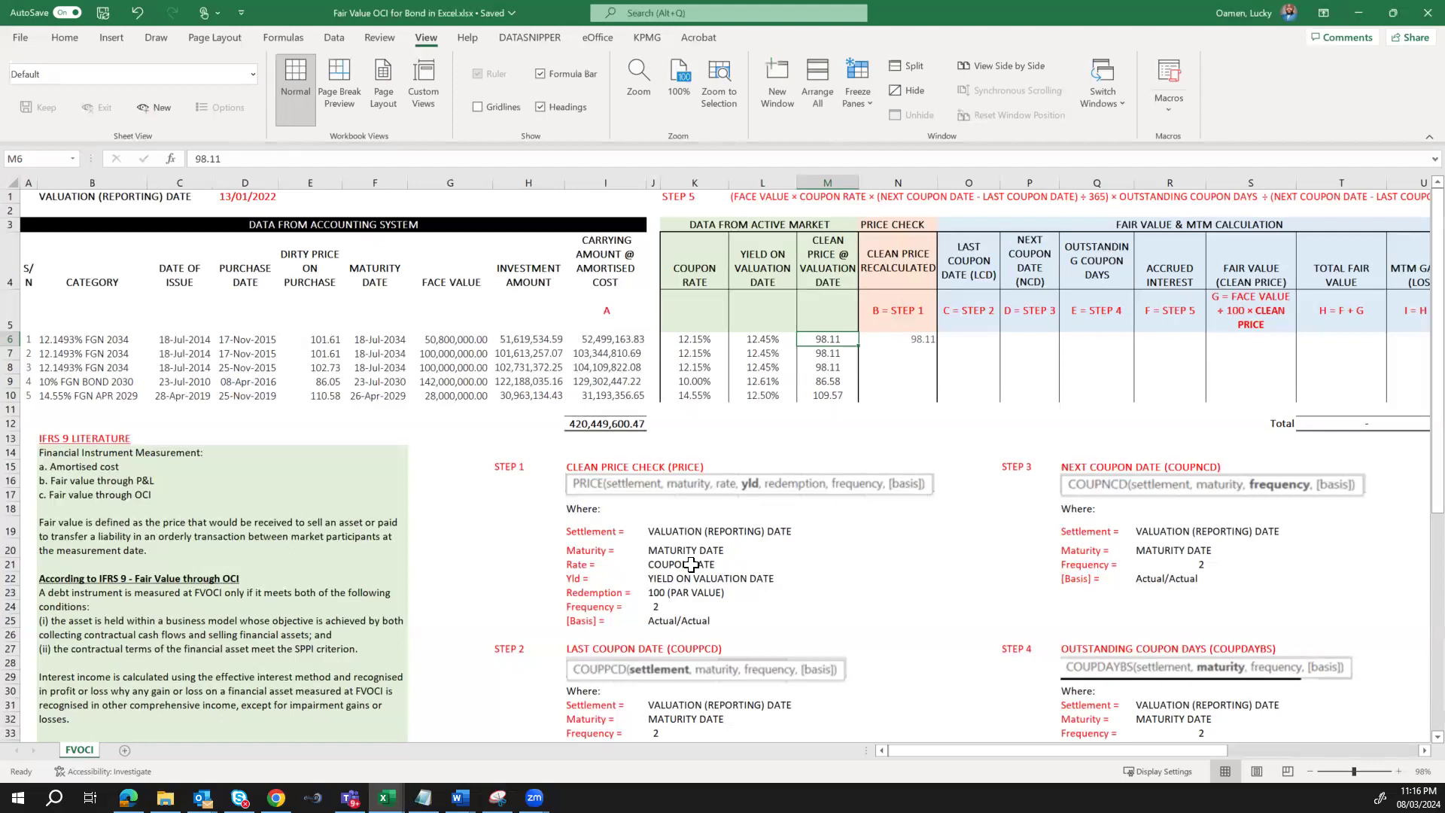
click(918, 340)
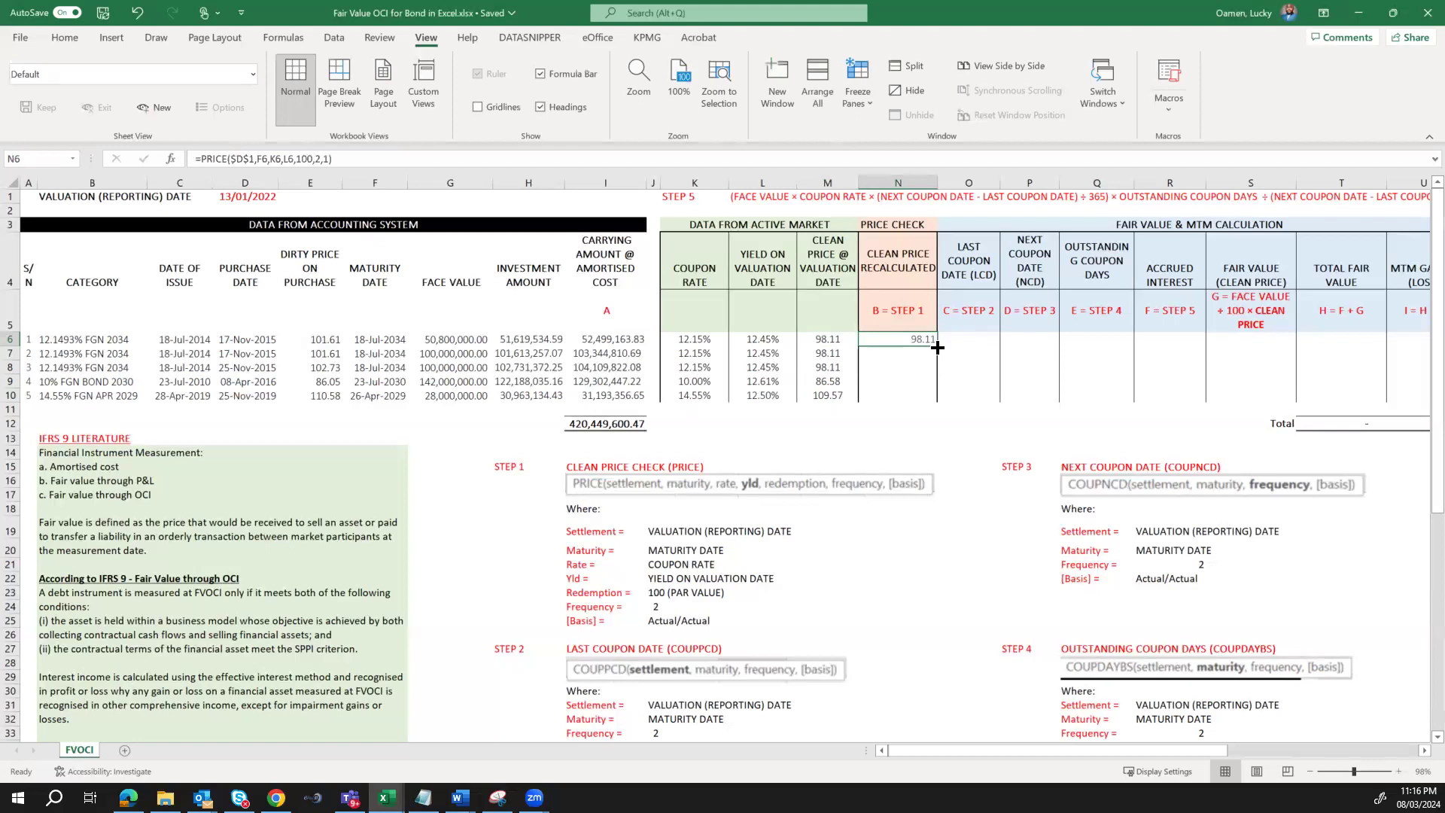
drag(937, 347, 937, 401)
click(898, 423)
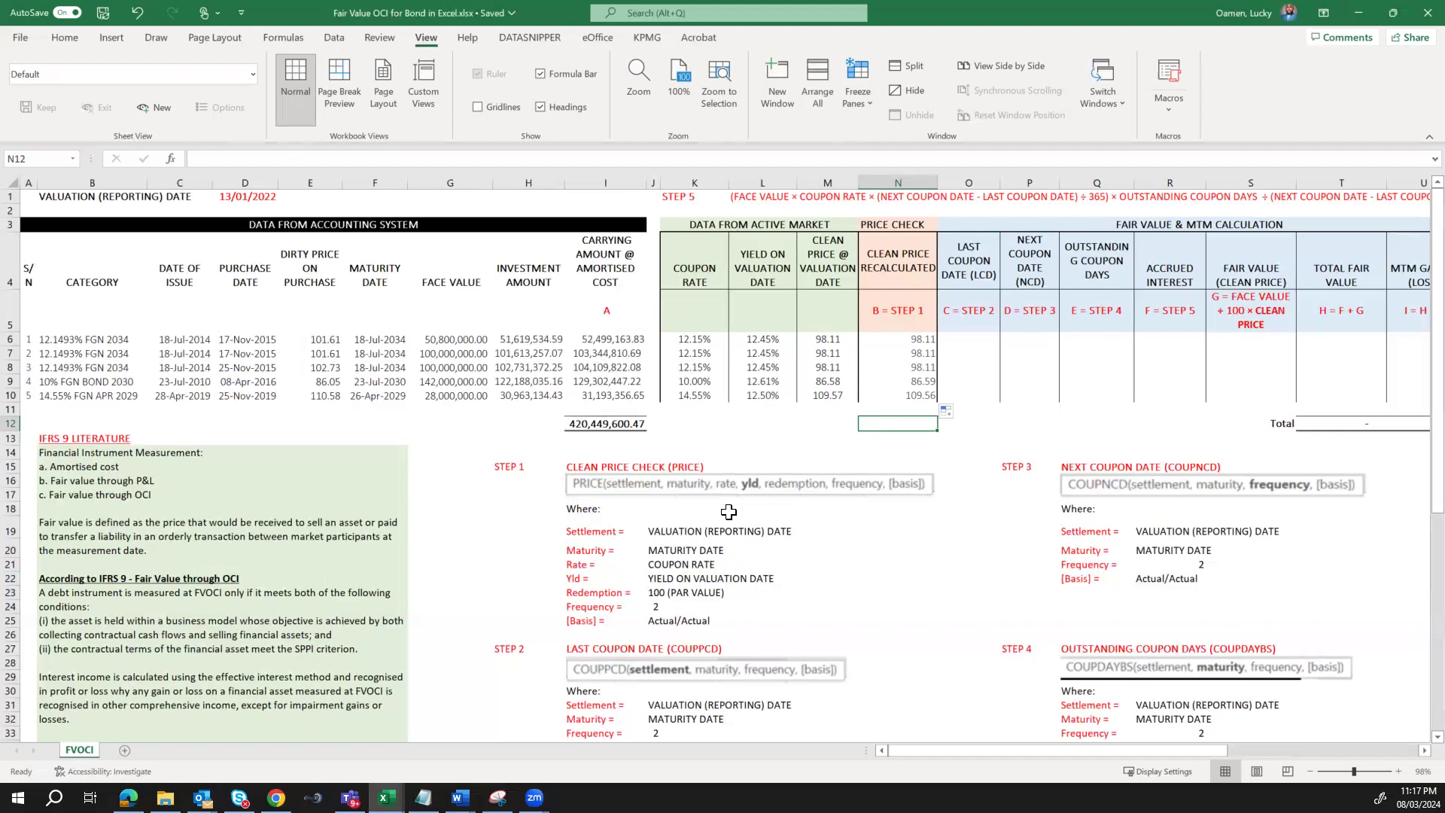
Start a COUPPCD formula in O6 for the first bond's last coupon date, with valuation date $D$1 as absolute settlement reference
scroll(729, 512, down, 1)
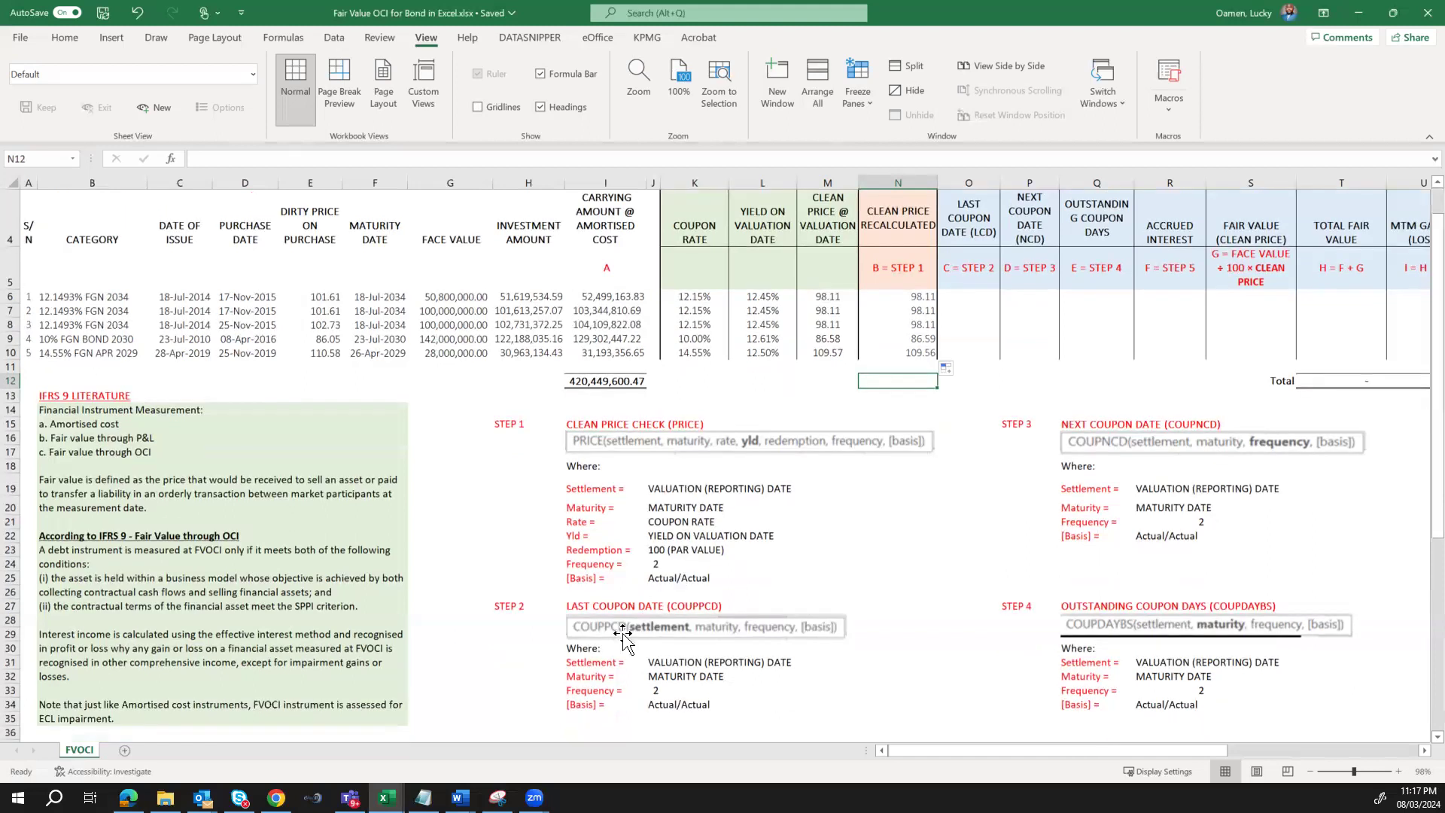
click(977, 297)
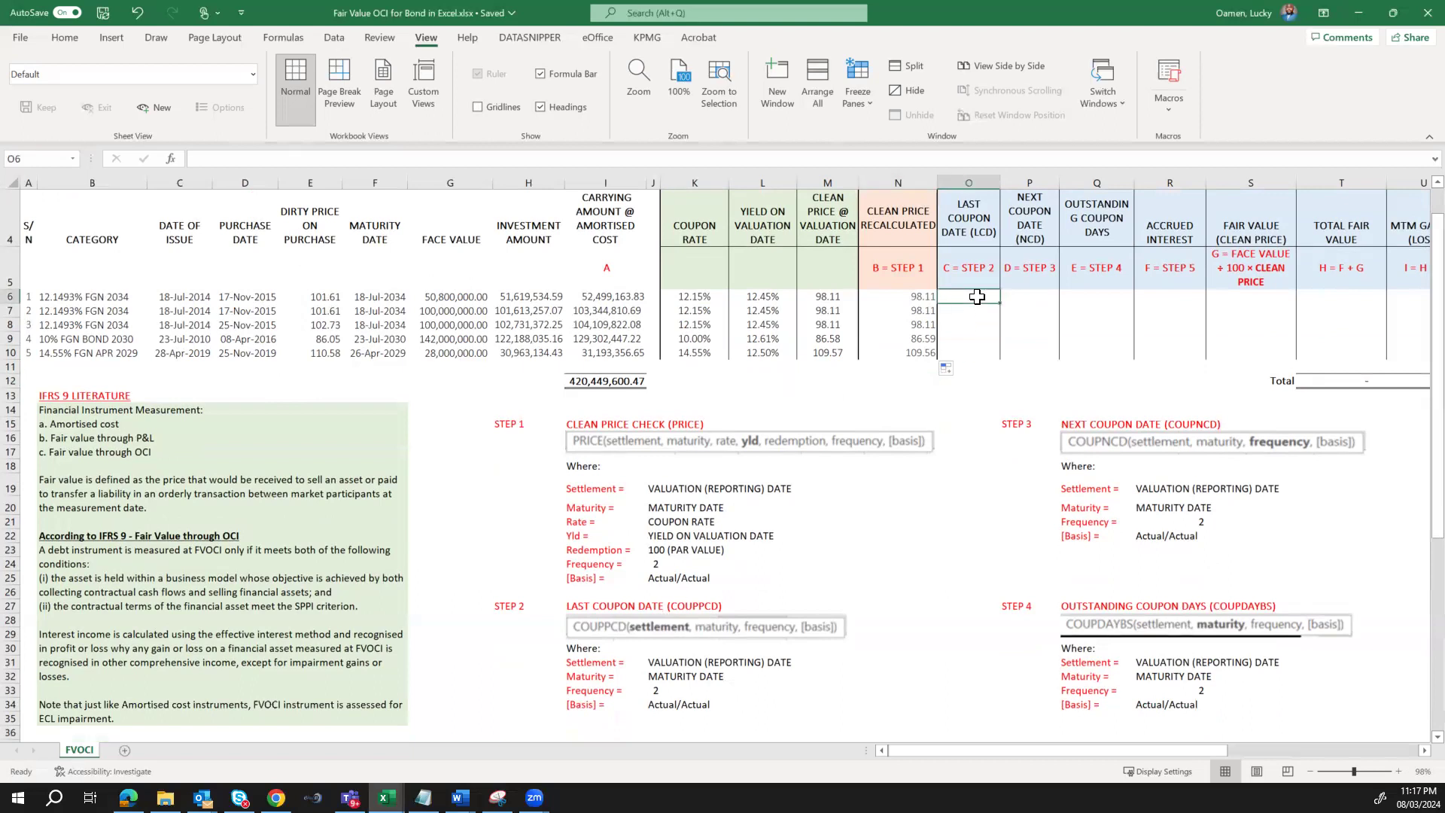
text(=coup)
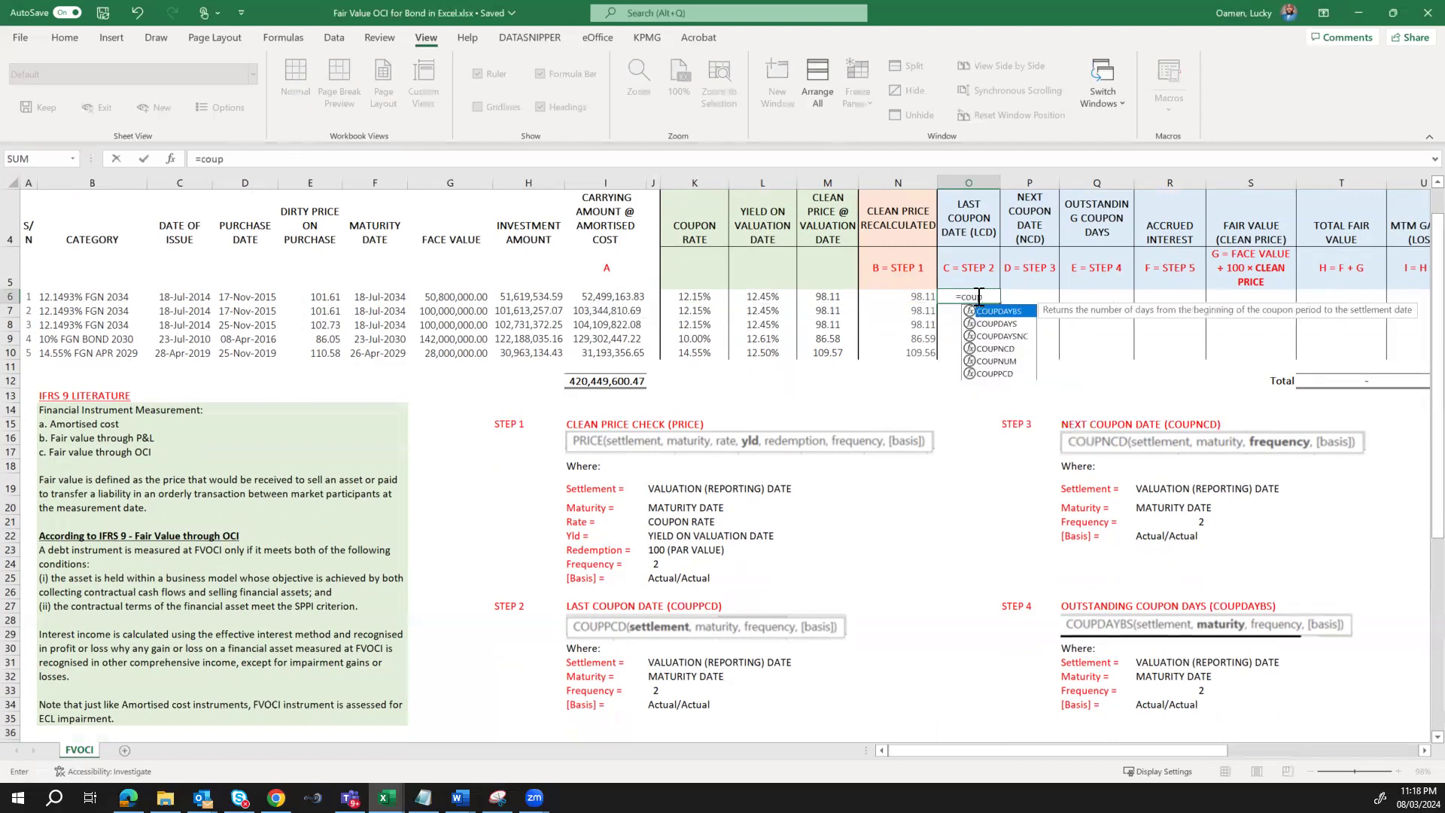
text(pcd)
key(Tab)
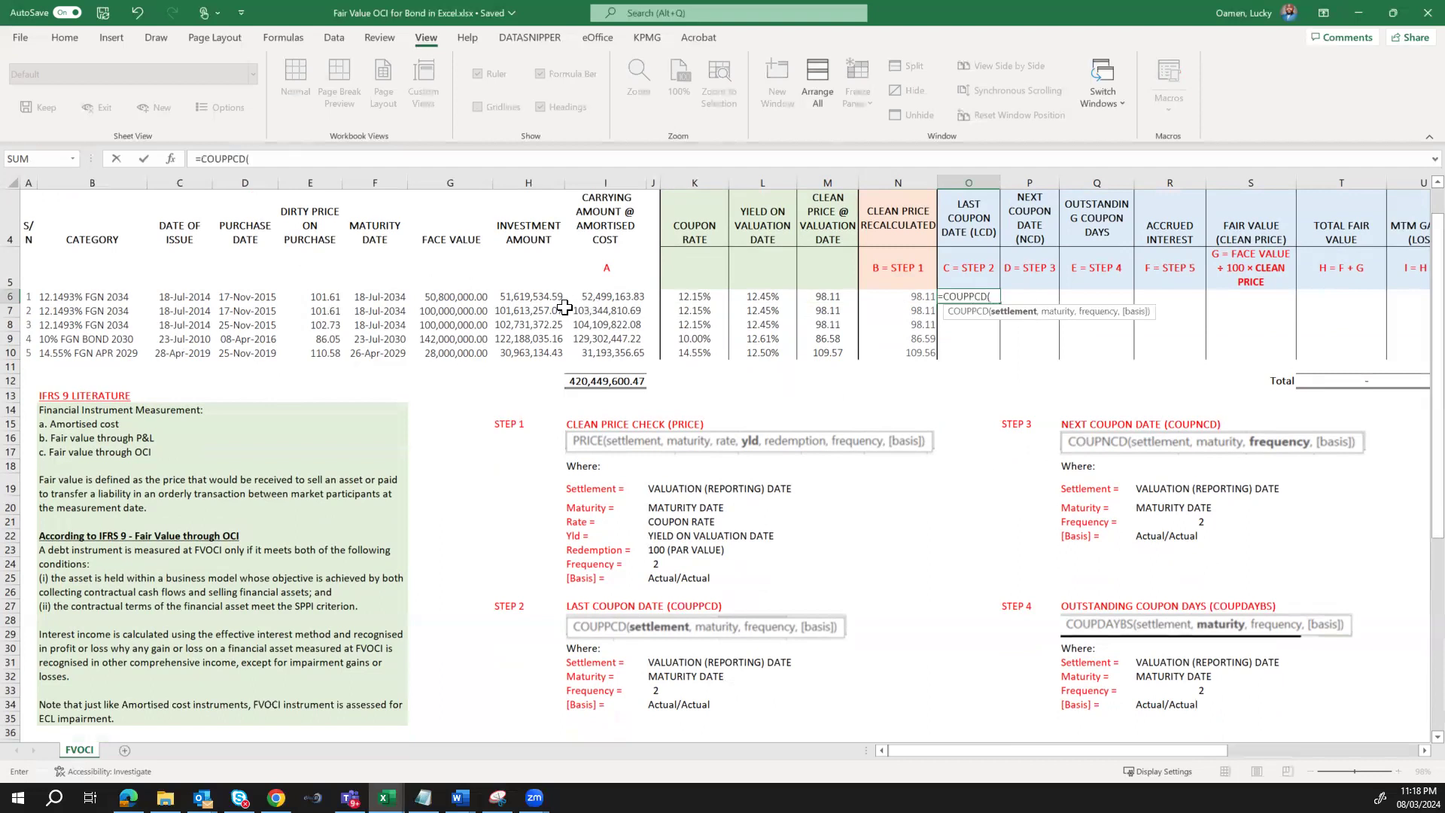
scroll(353, 263, up, 1)
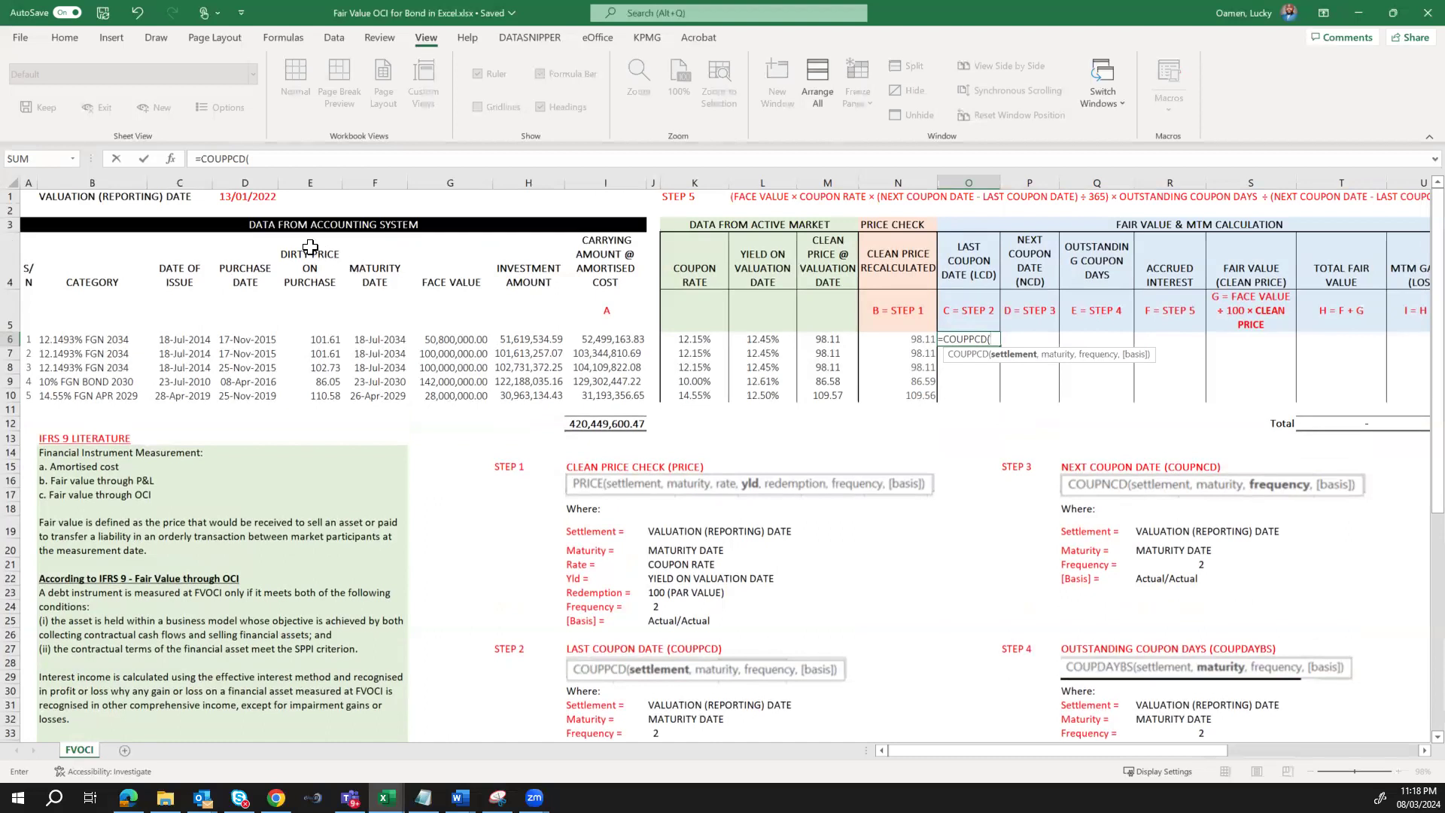
click(259, 197)
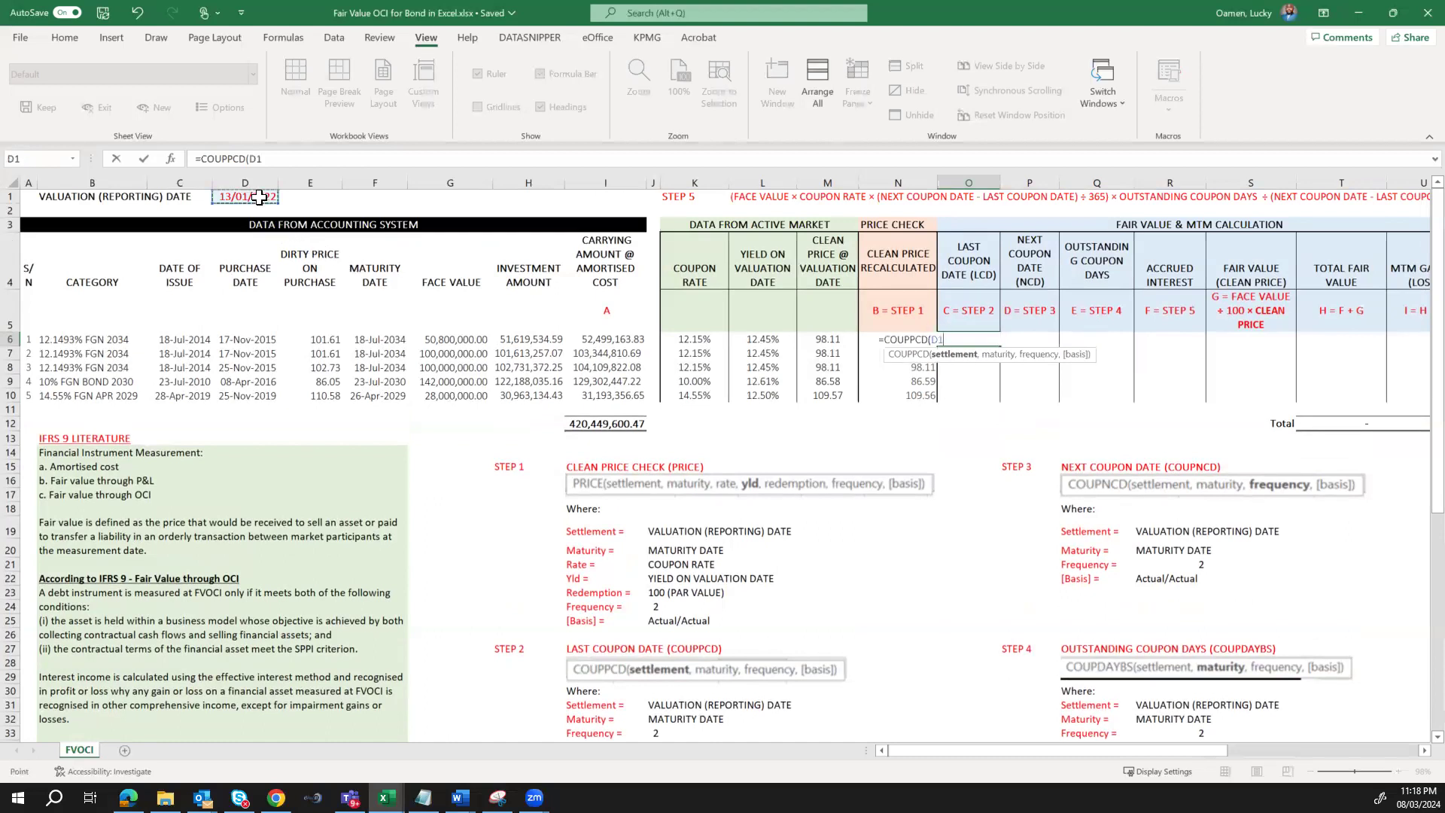
key(F4)
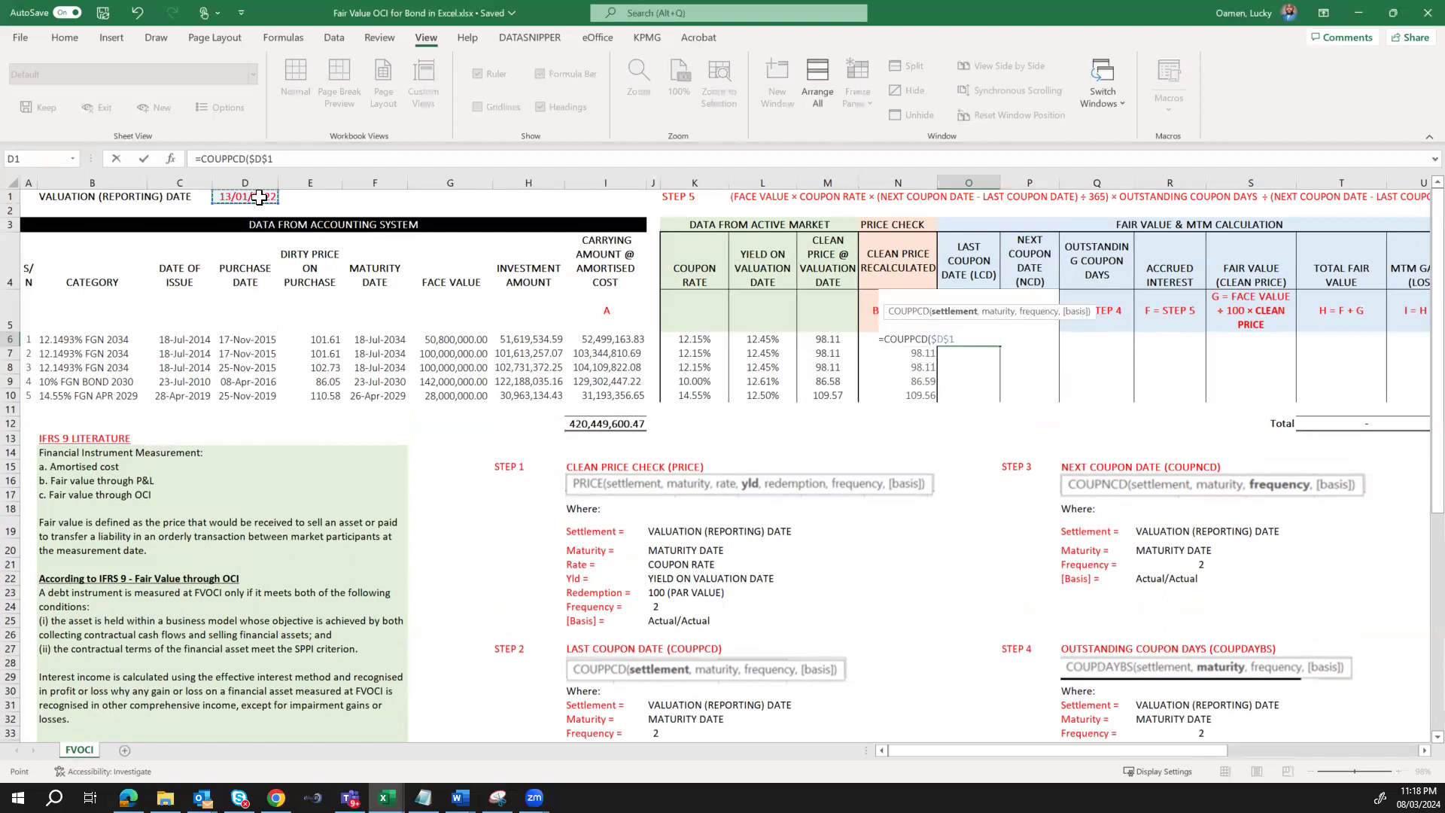
text(,)
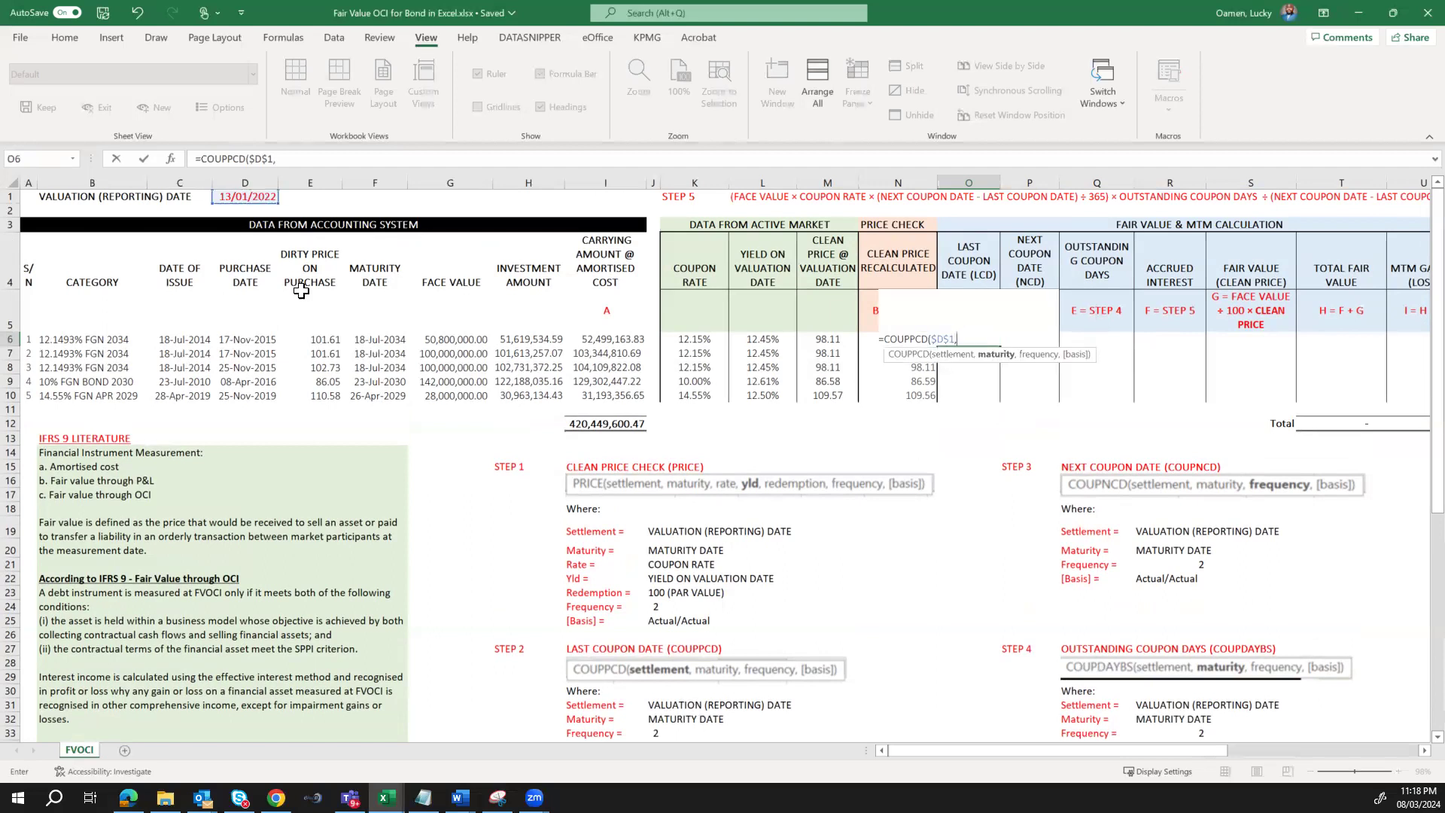
Complete the COUPPCD formula with maturity date F6, semiannual frequency 2 and Actual/actual basis 1
click(386, 341)
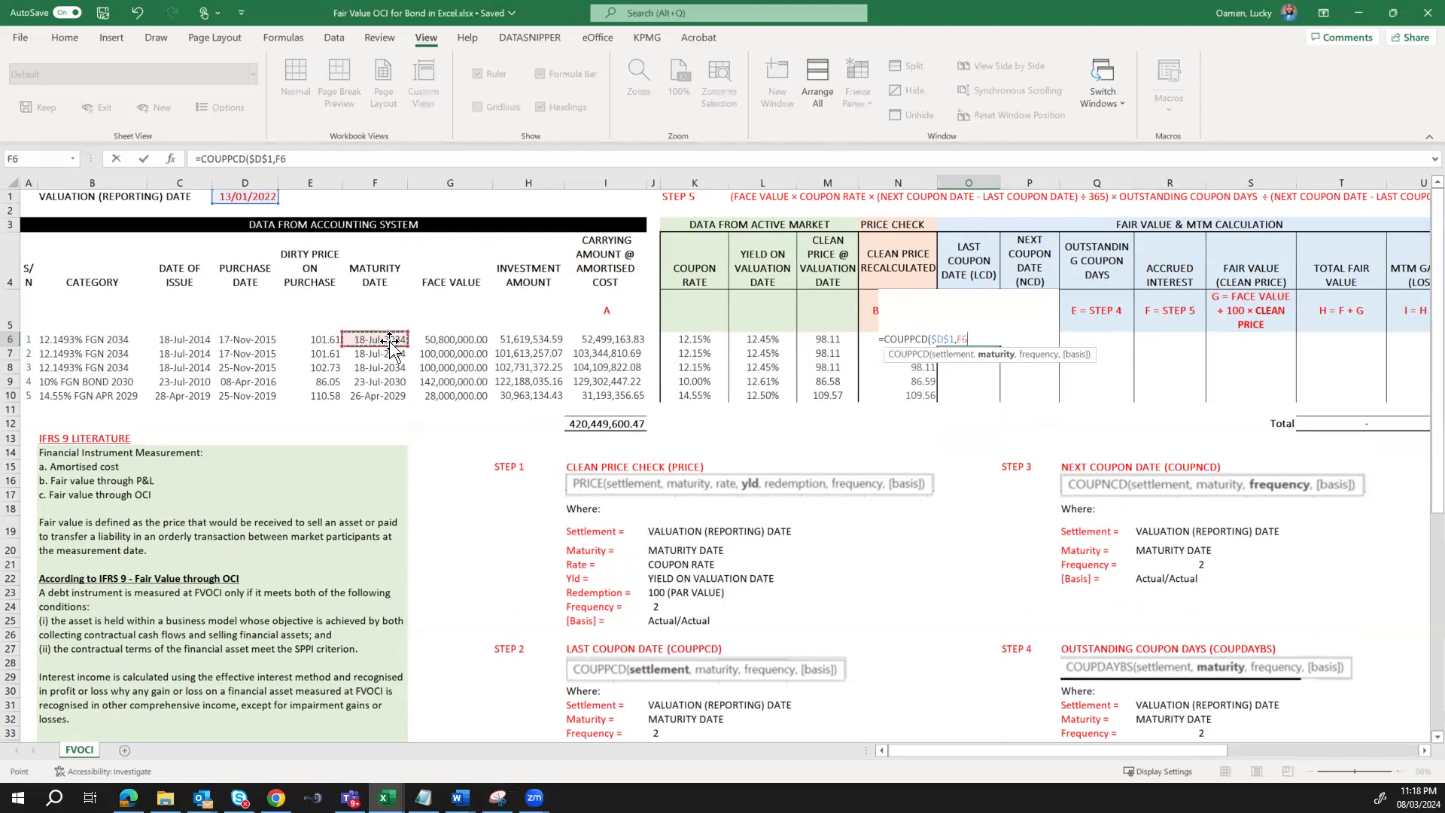
text(,)
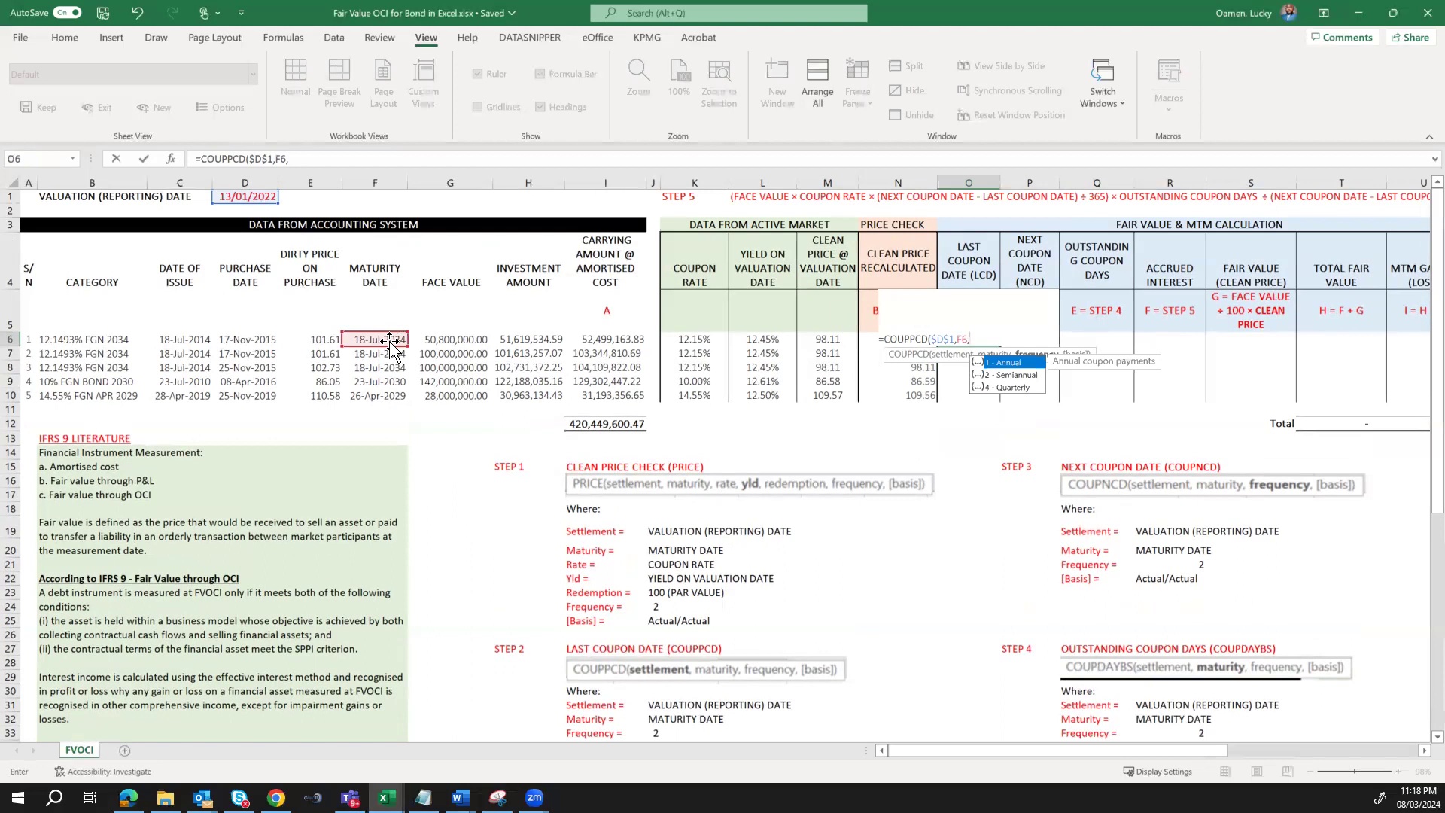
key(Down)
key(Tab)
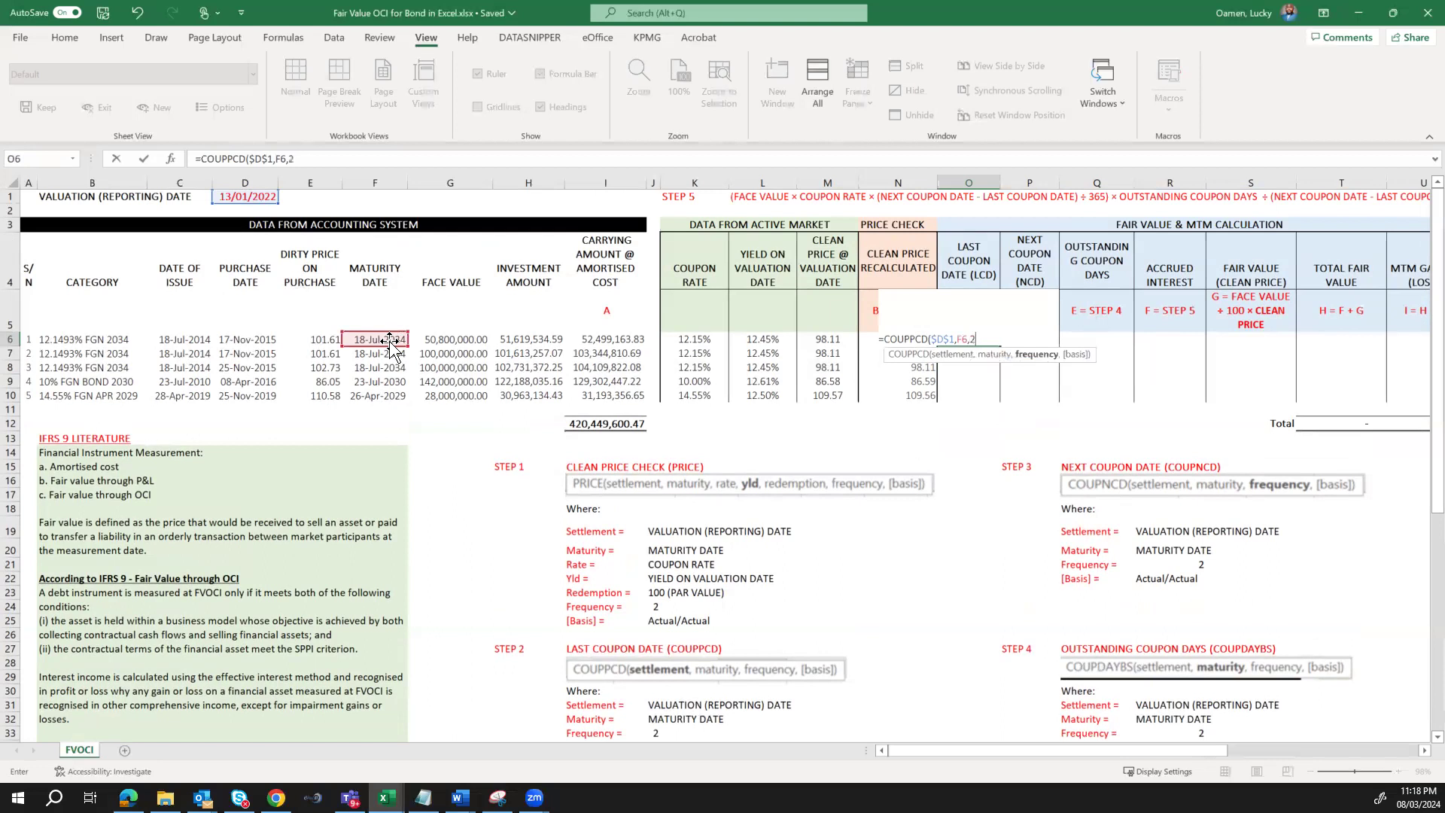
text(,)
key(Down)
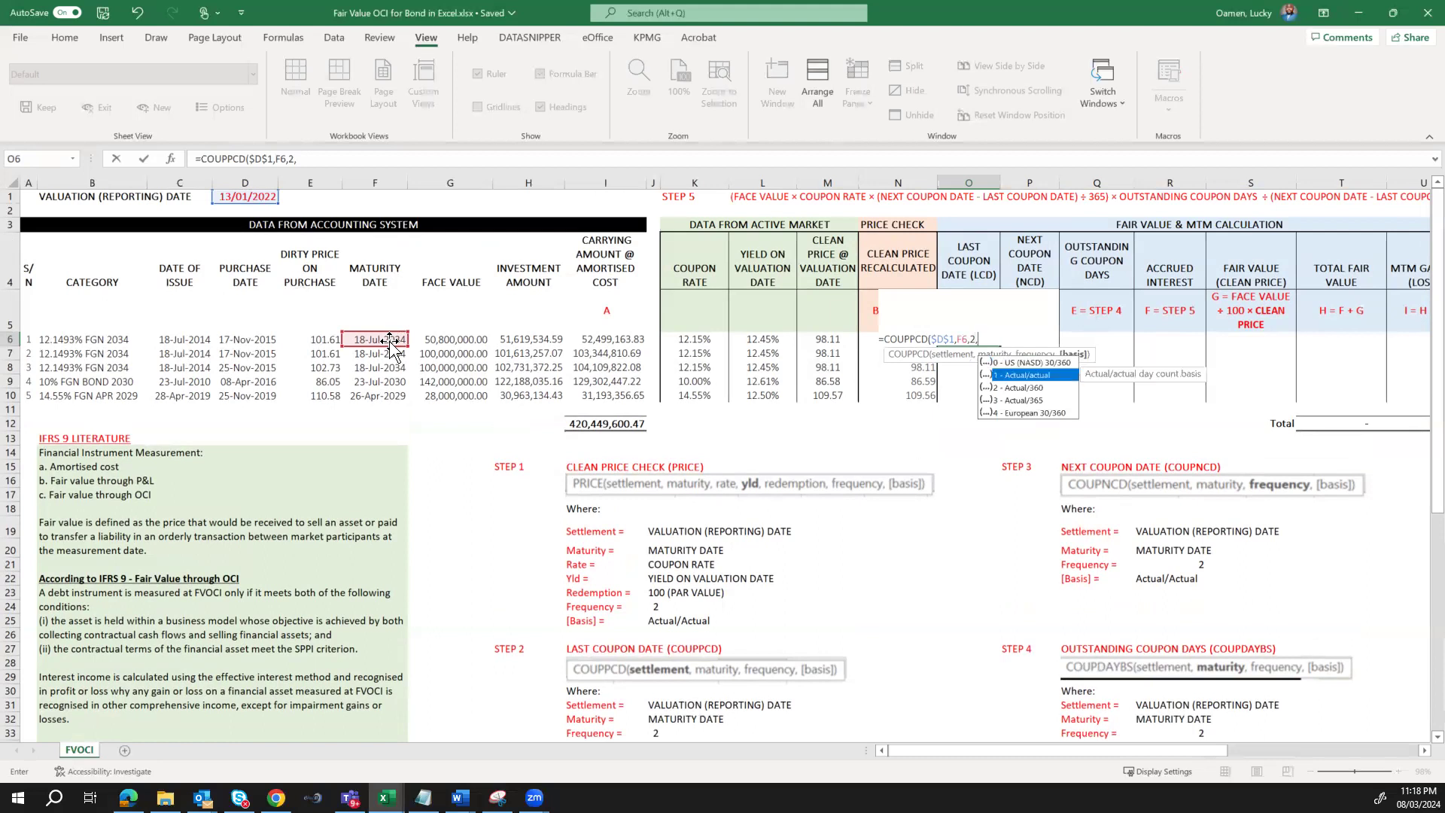
key(Tab)
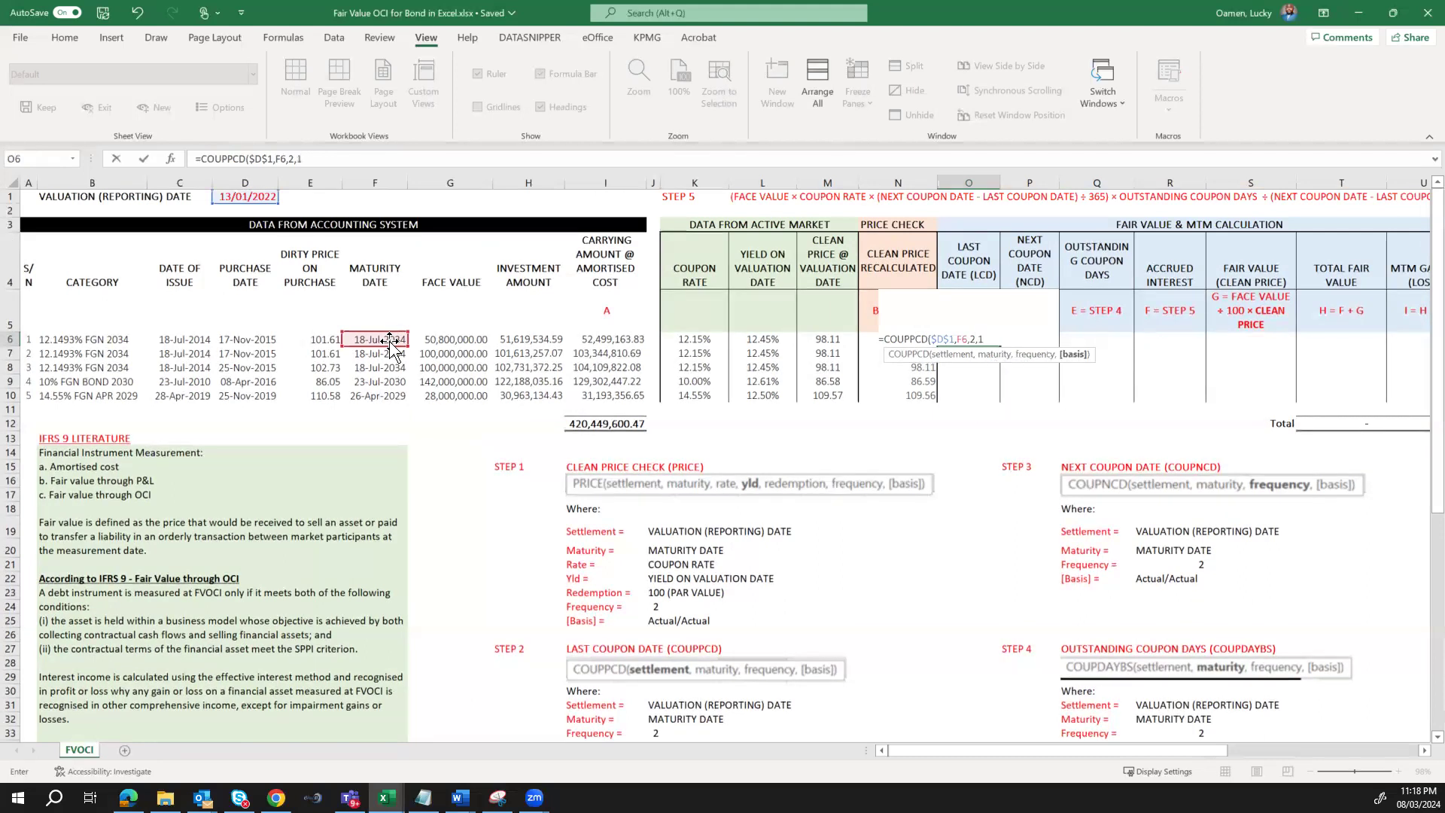
key(Return)
Save the workbook and copy the last coupon date formula from O6 down to O10
key(Up)
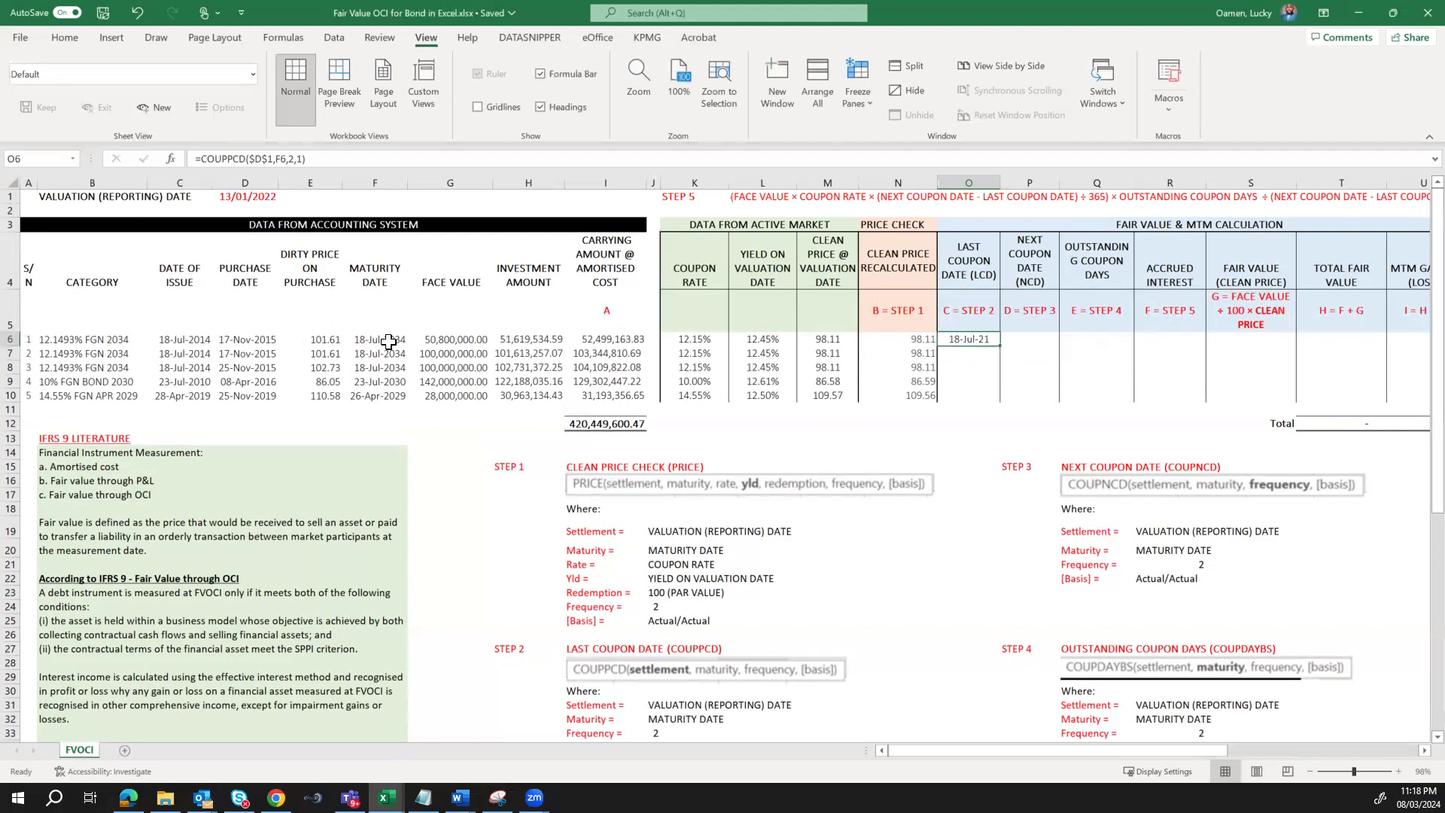
key(ctrl+s)
double_click(1005, 347)
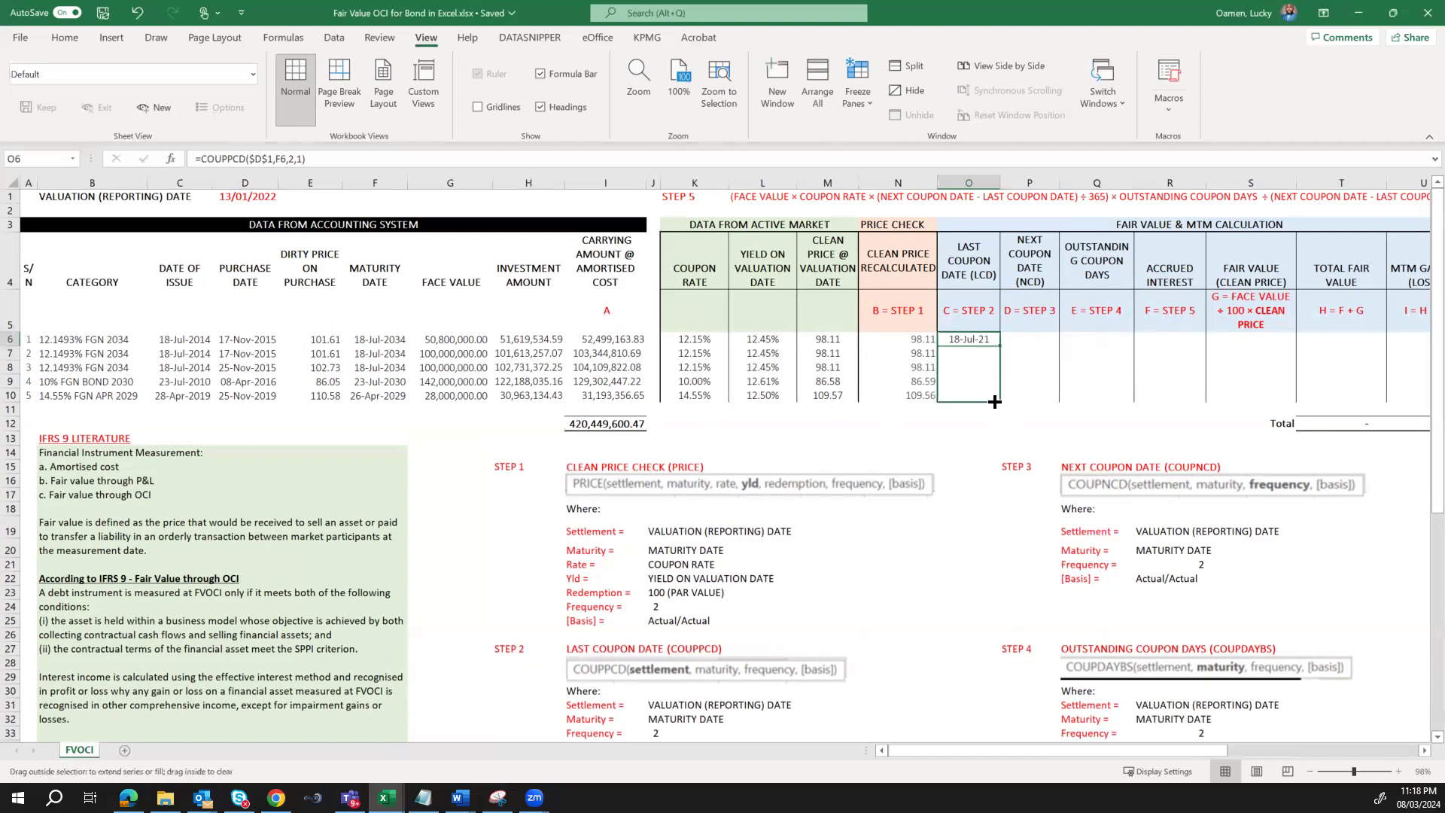
Start a COUPNCD formula in P6 for the first bond's next coupon date, with valuation date $D$1 as absolute settlement reference
click(1022, 339)
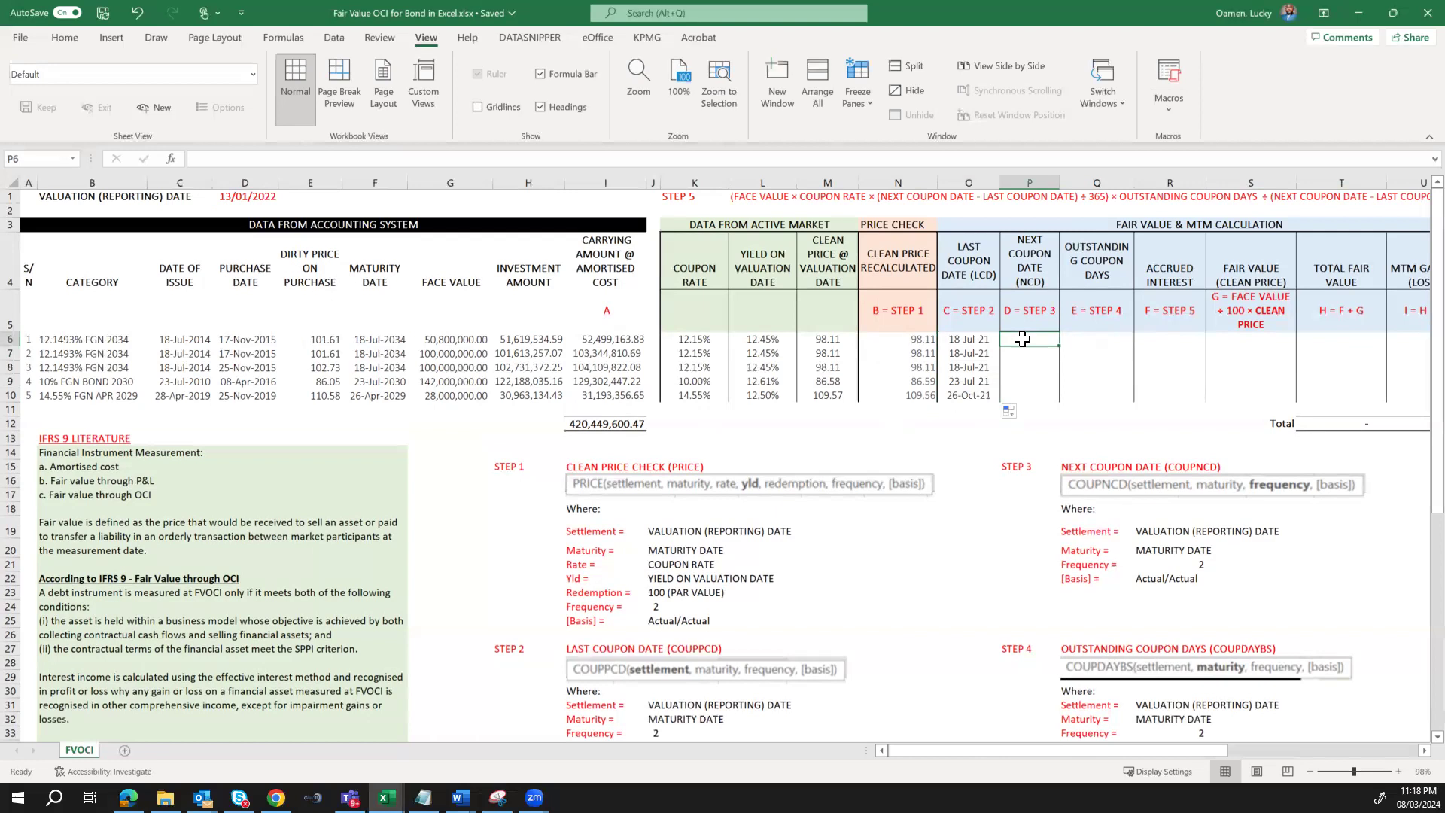
text(=)
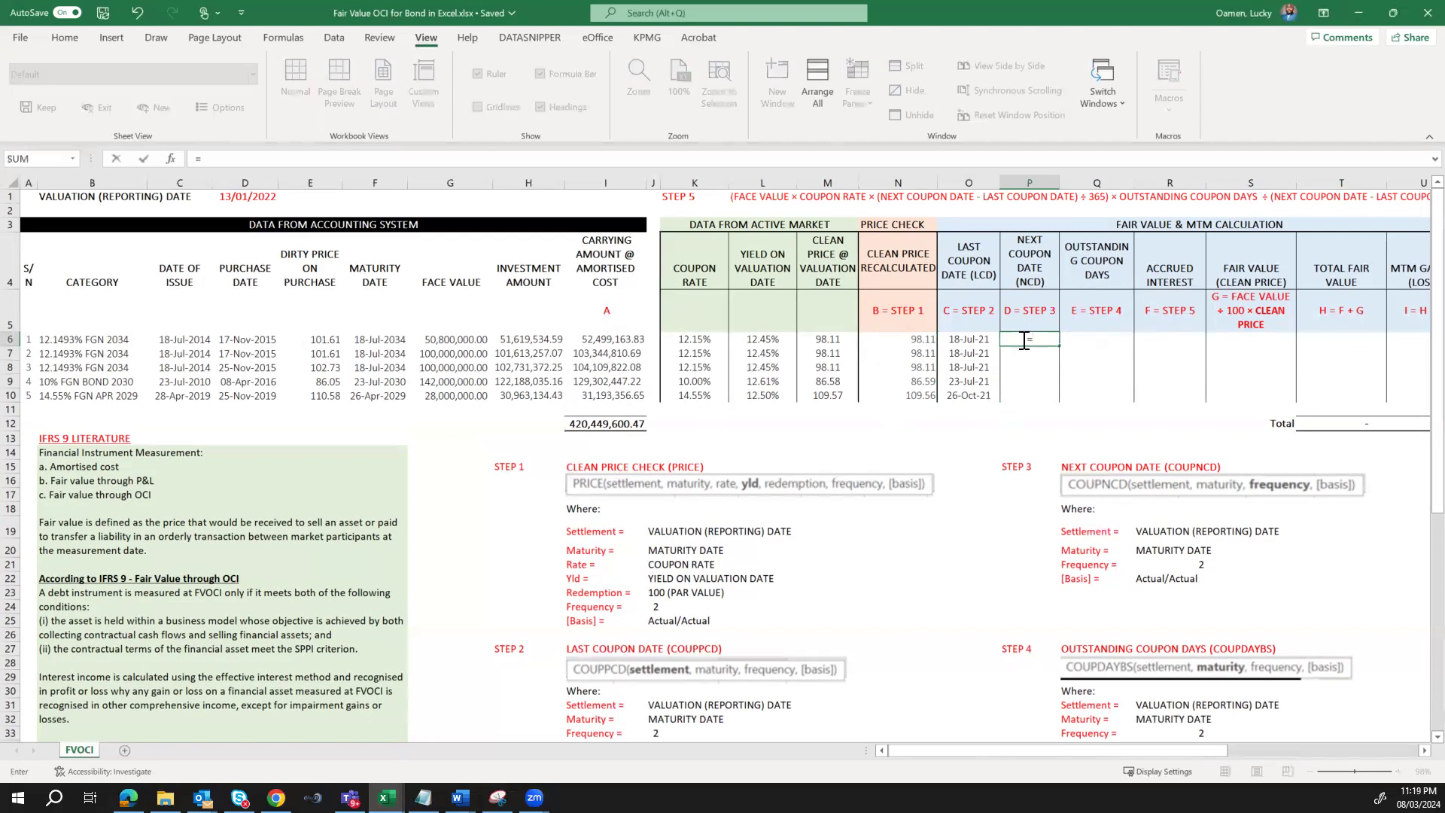
text(coup)
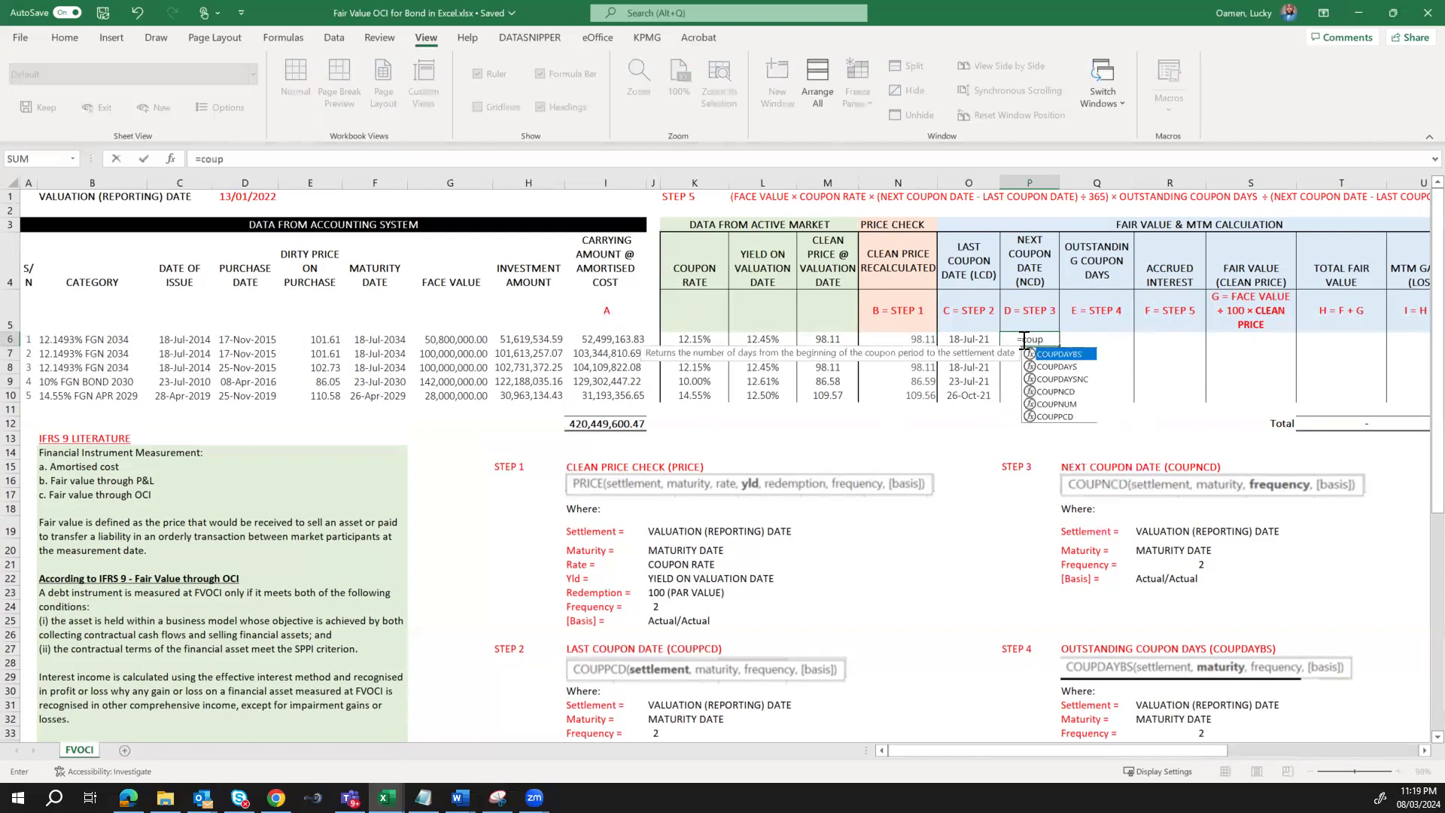
text(ncd)
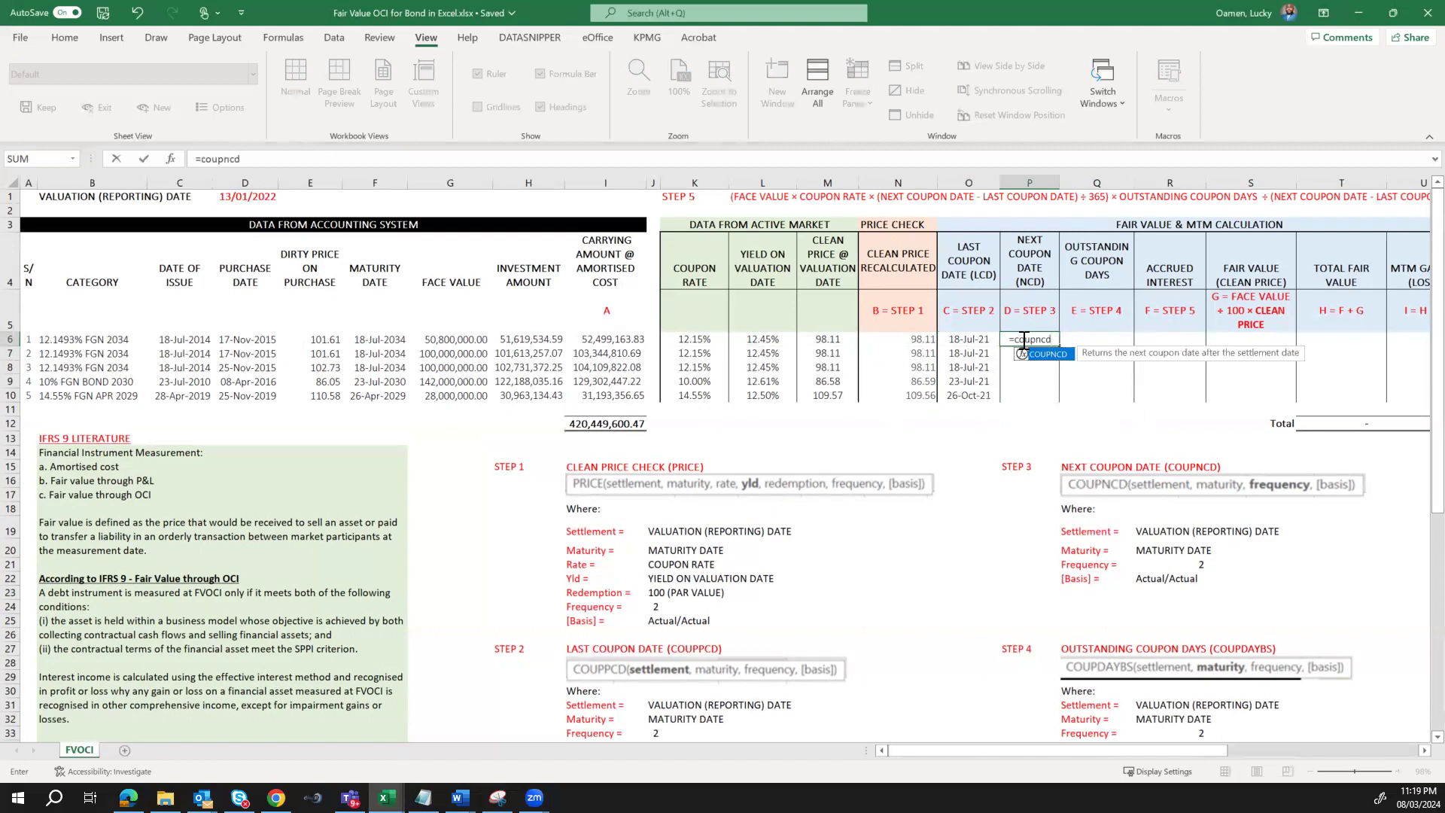
key(Tab)
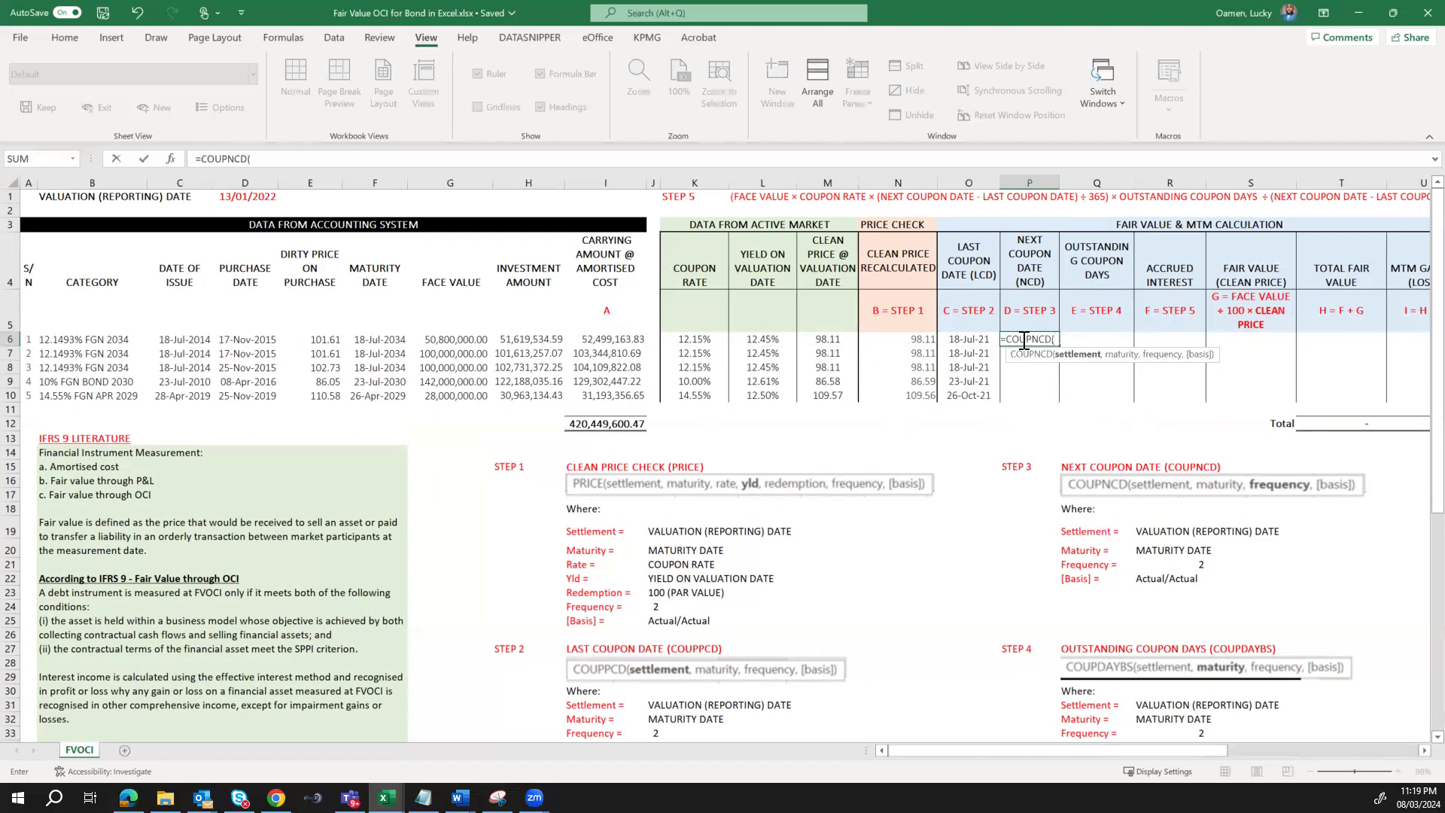
click(238, 199)
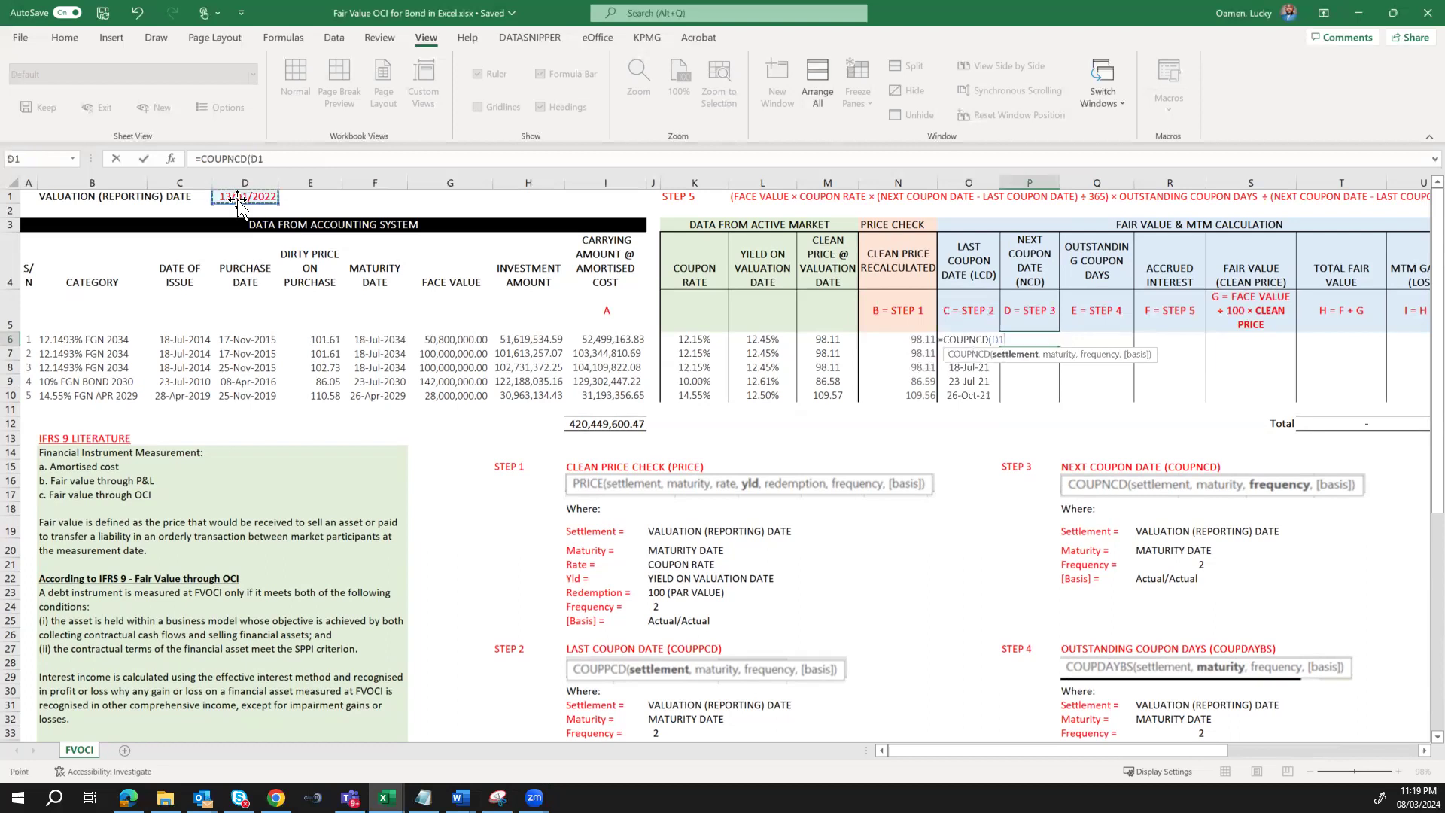
text(,)
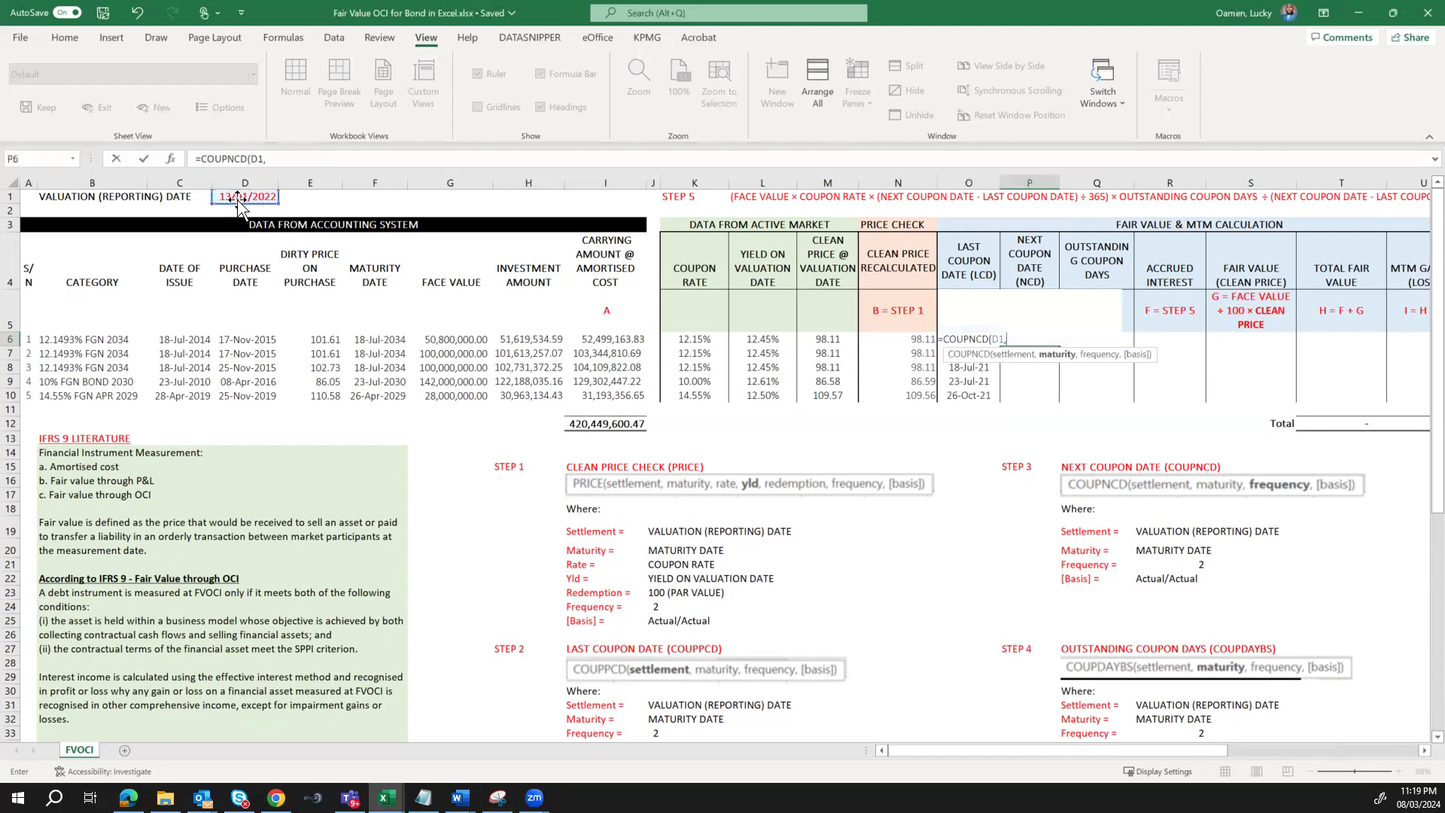
key(BackSpace)
key(F4)
text(,)
Complete the COUPNCD formula in P6 with maturity date F6, semiannual frequency 2 and Actual/actual basis 1, and copy it down to P10
click(388, 343)
text(,)
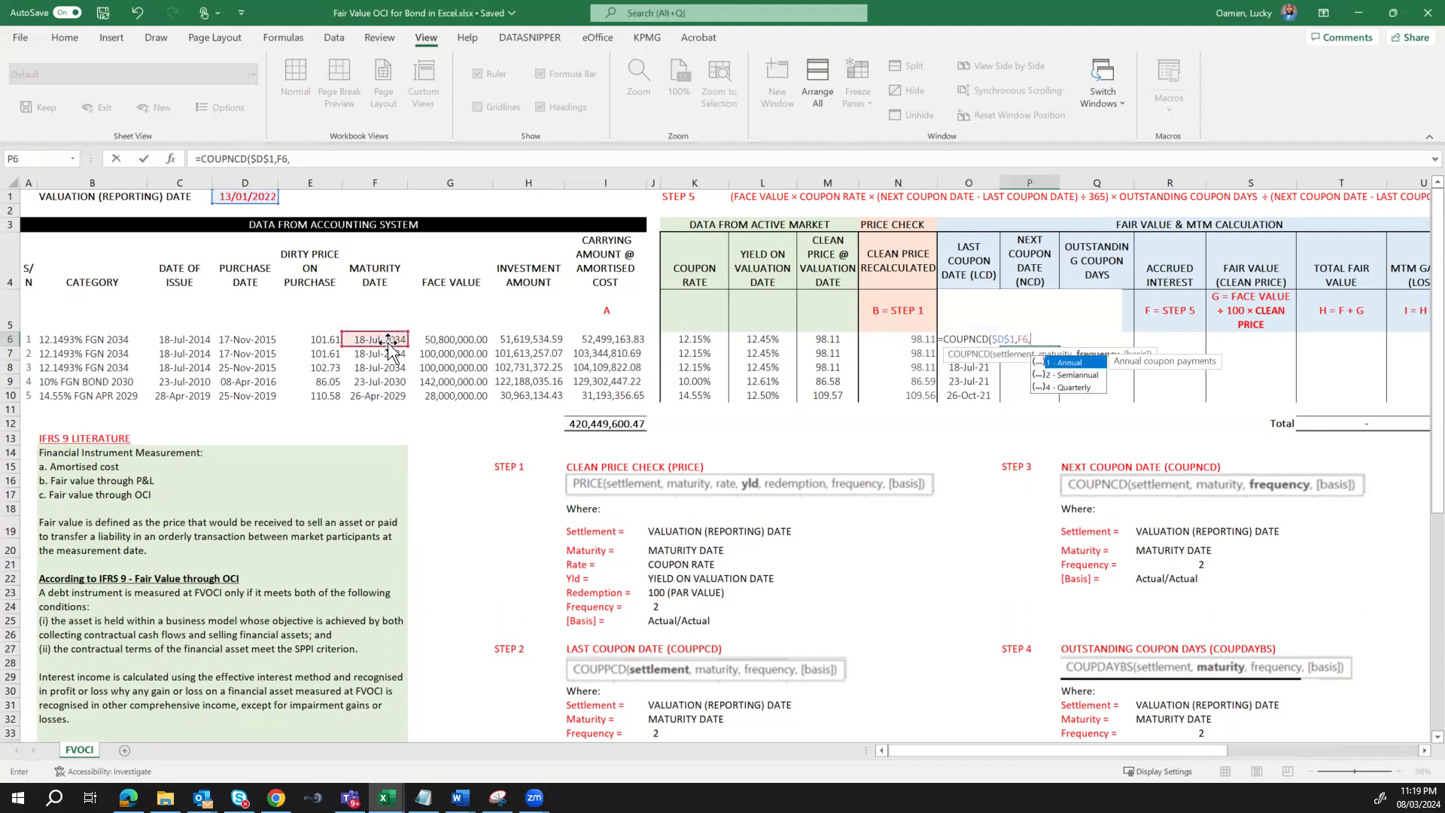
key(Down)
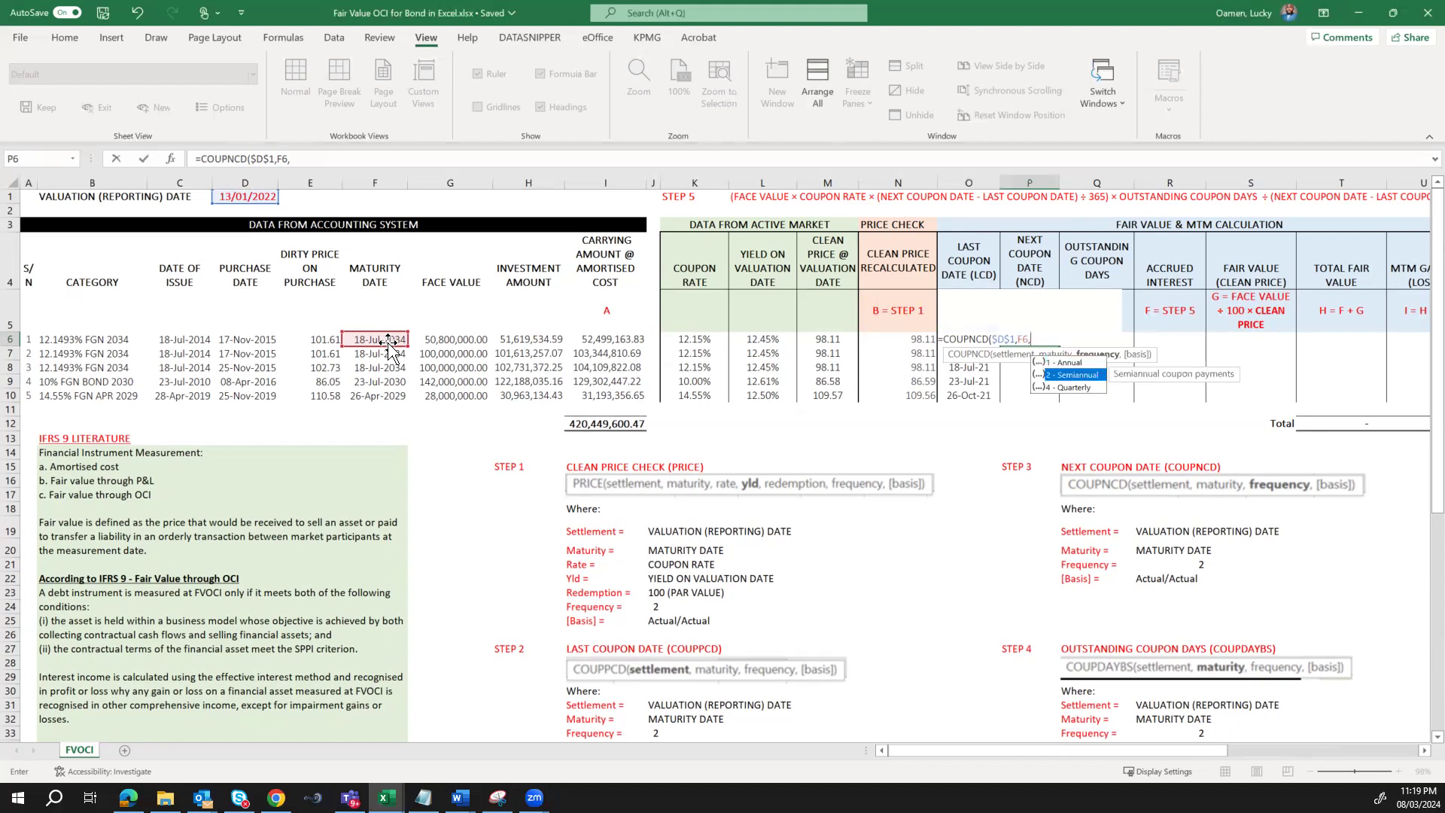
key(Tab)
text(,)
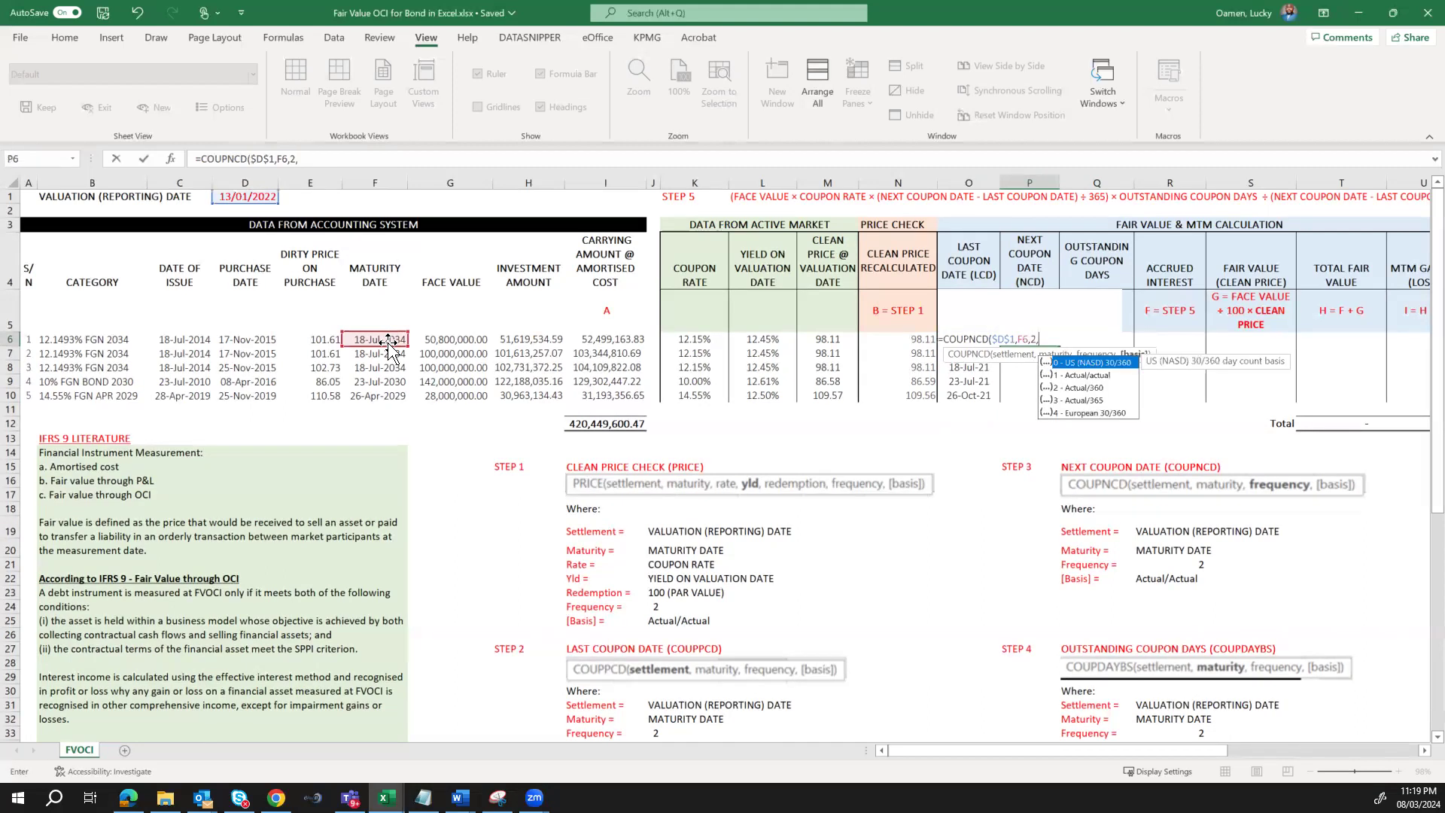
key(Down)
key(Tab)
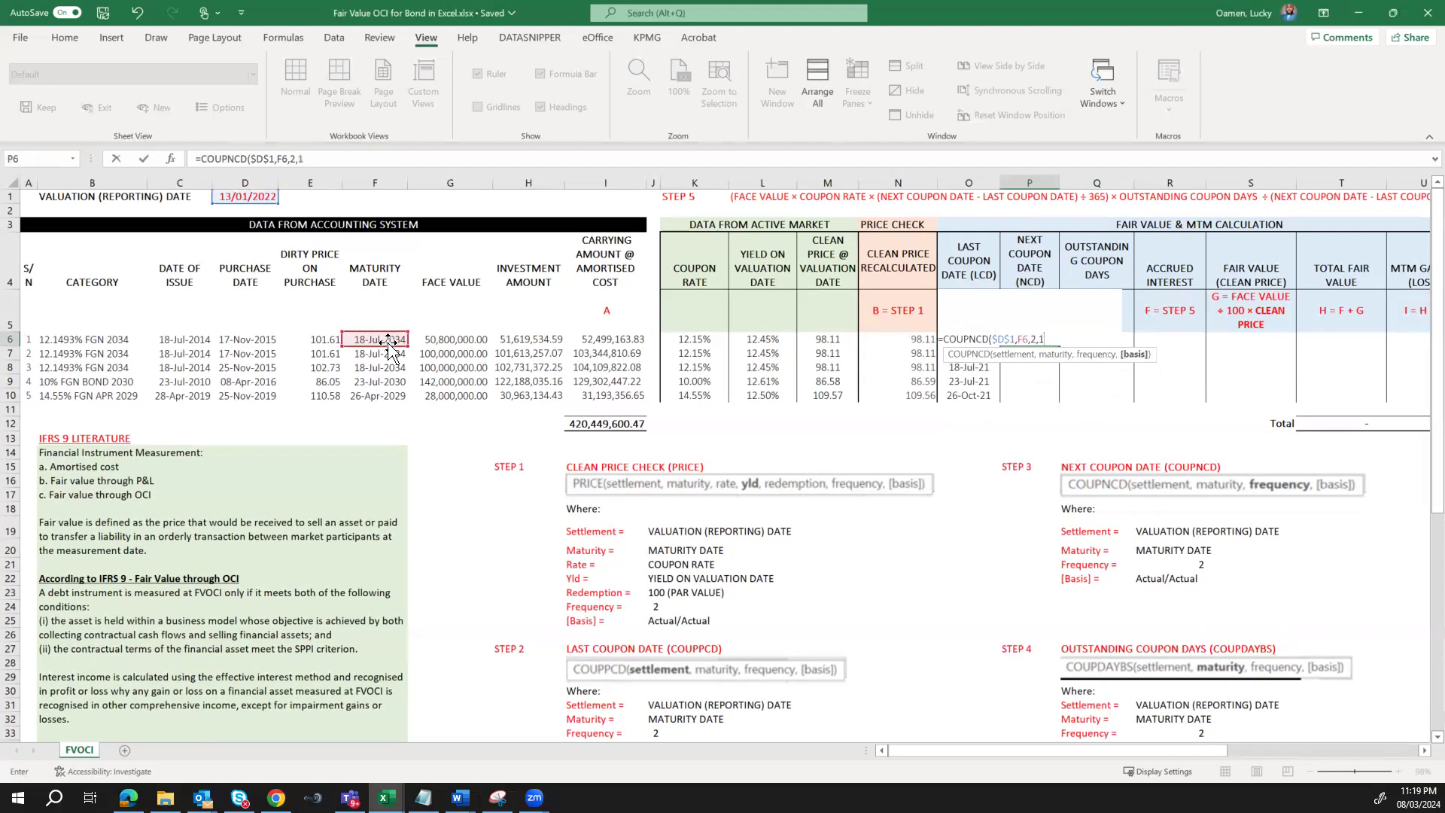
text())
key(Return)
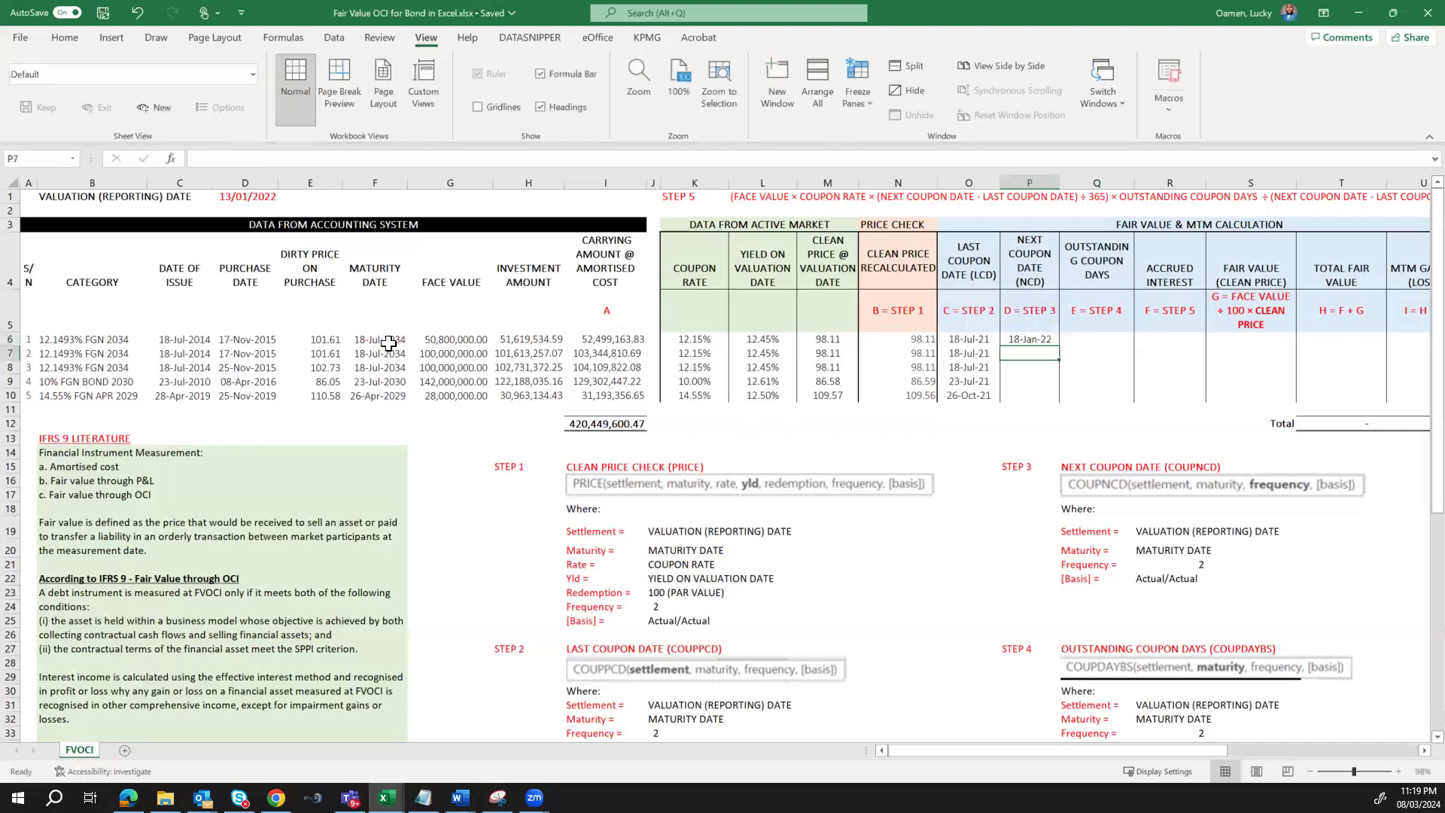
key(Up)
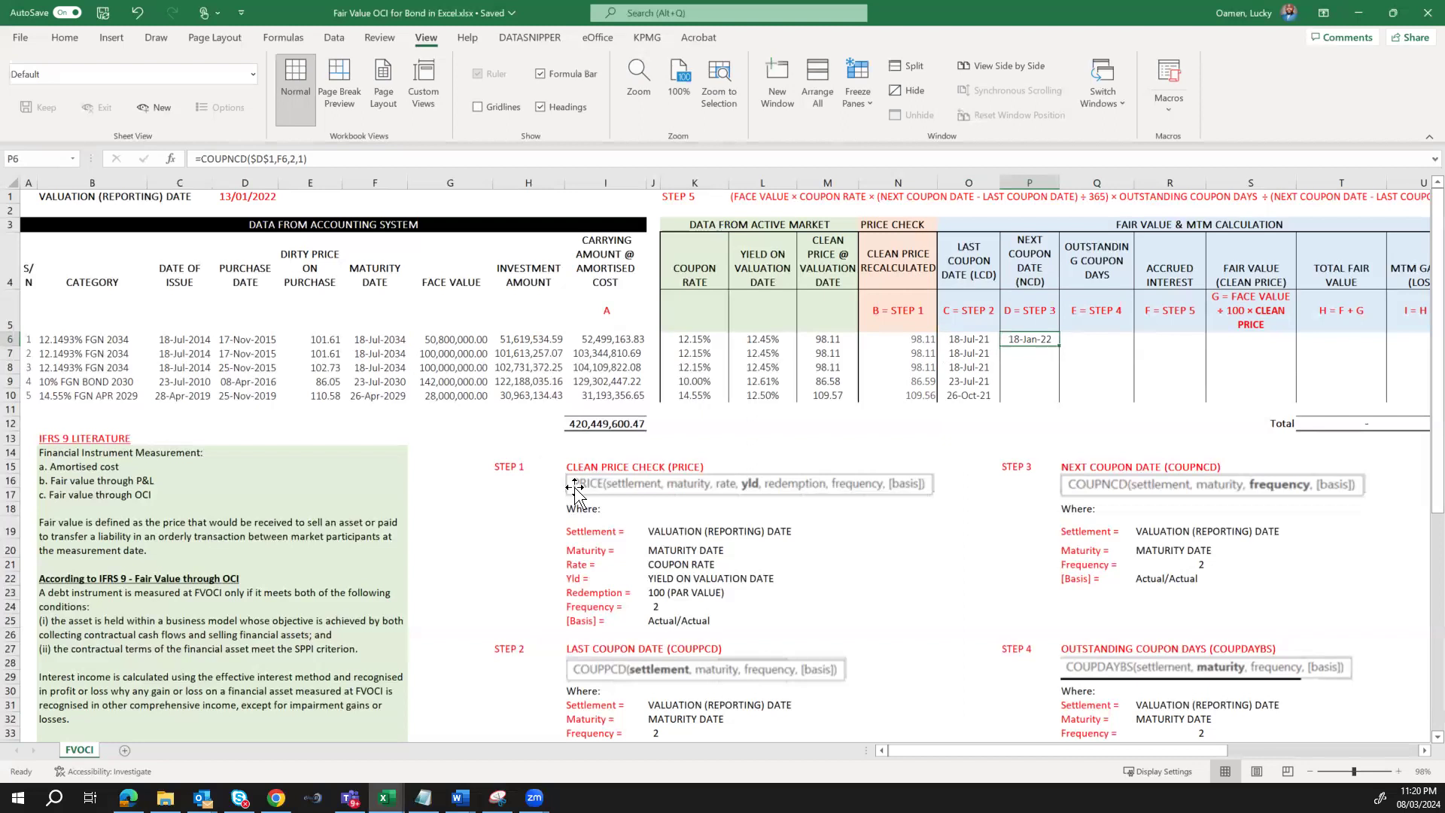
drag(1061, 346, 1051, 396)
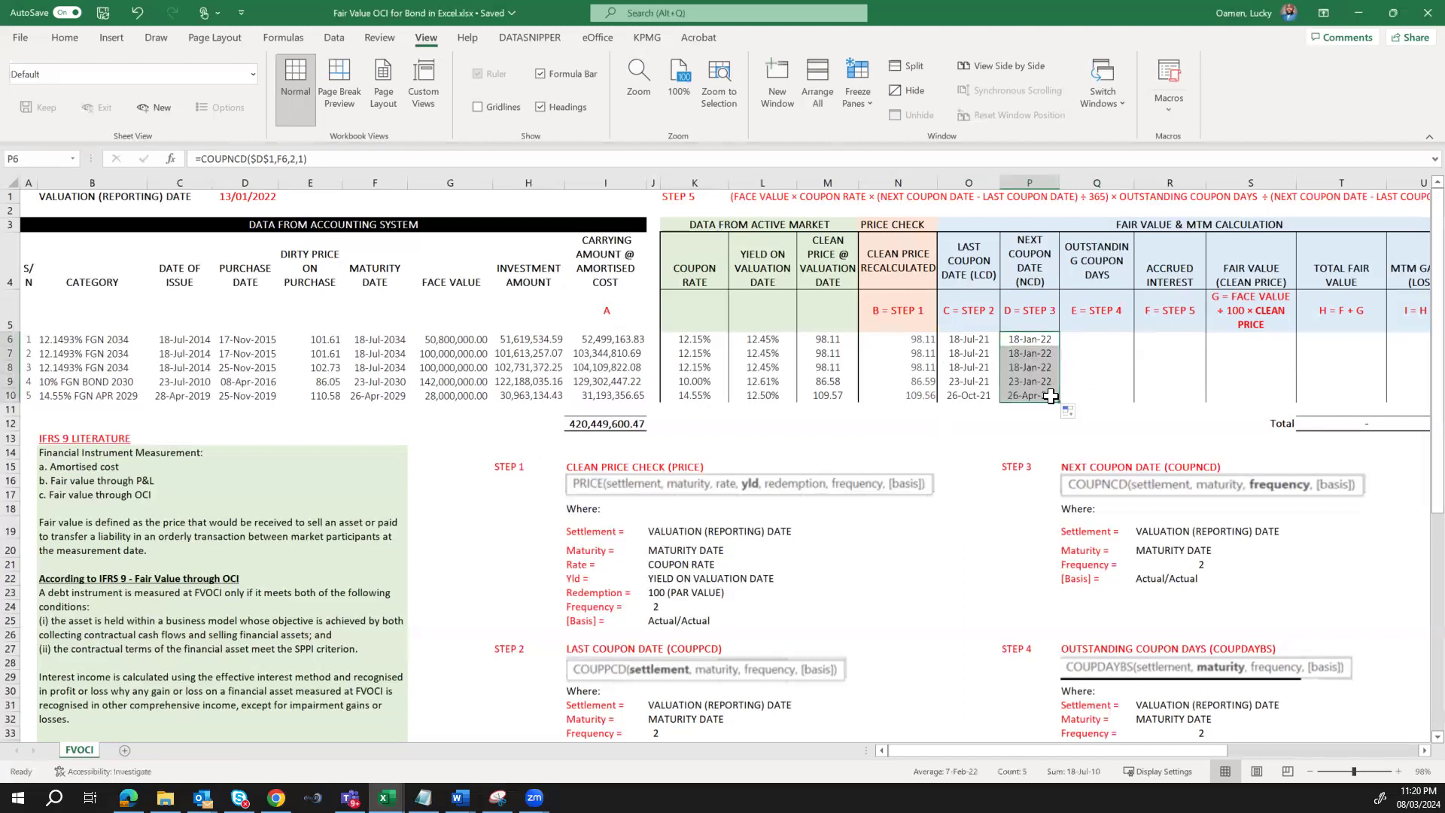
Start a COUPDAYBS formula in Q6 for the first bond's outstanding coupon days, with valuation date $D$1 as absolute settlement reference
click(1084, 340)
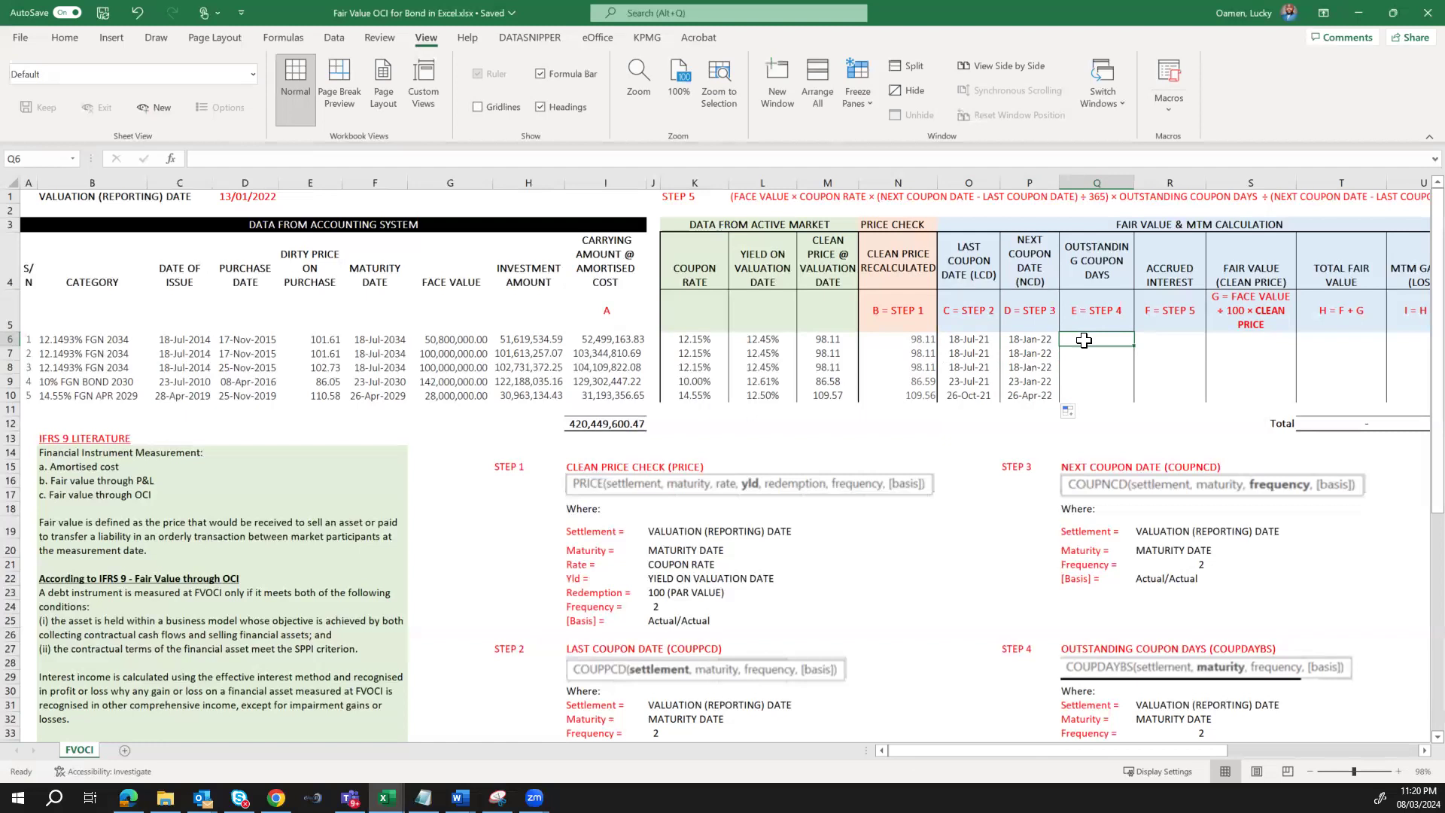
text(=)
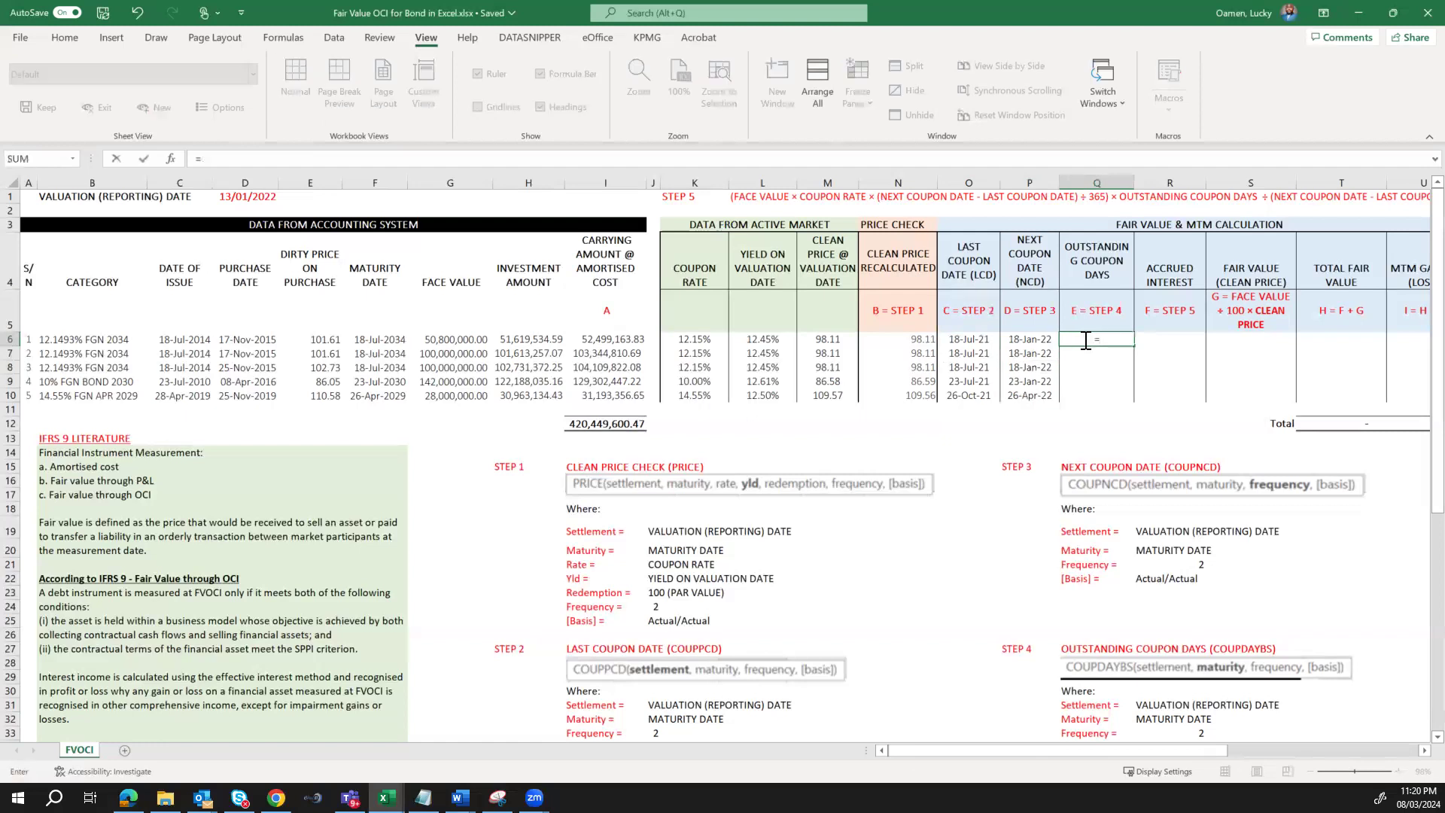
text(coupday)
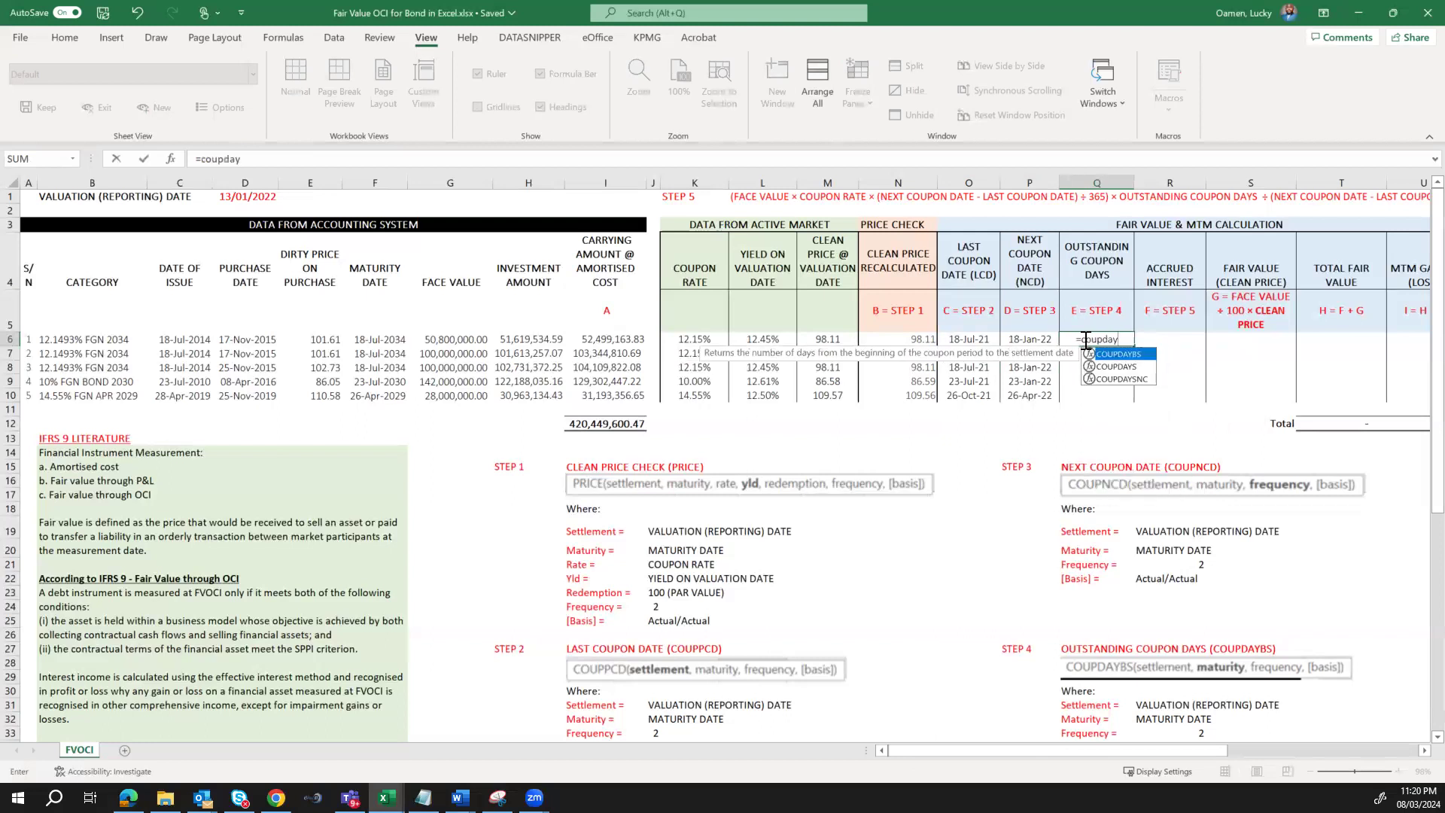
text(bs)
key(Tab)
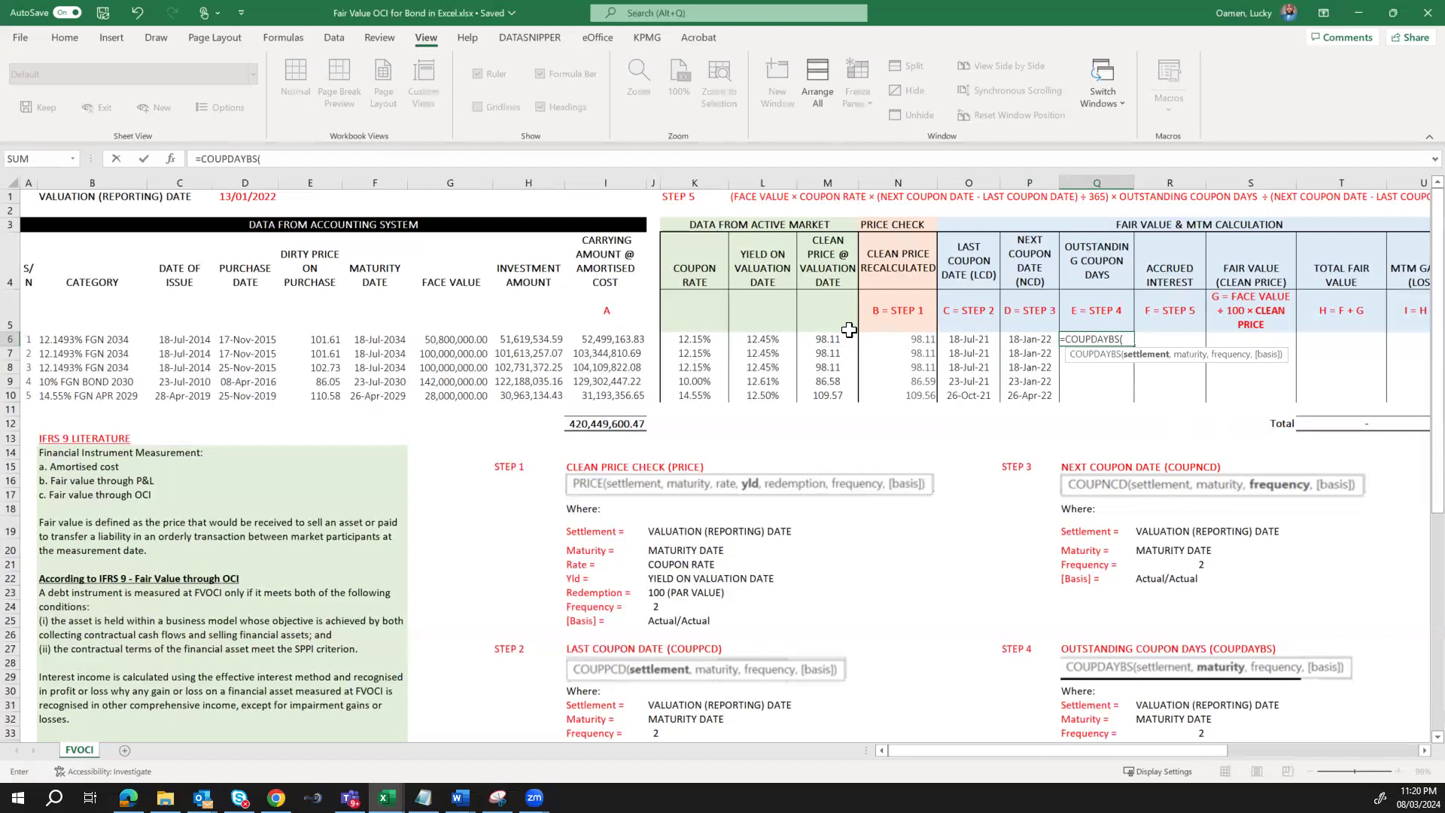
click(256, 196)
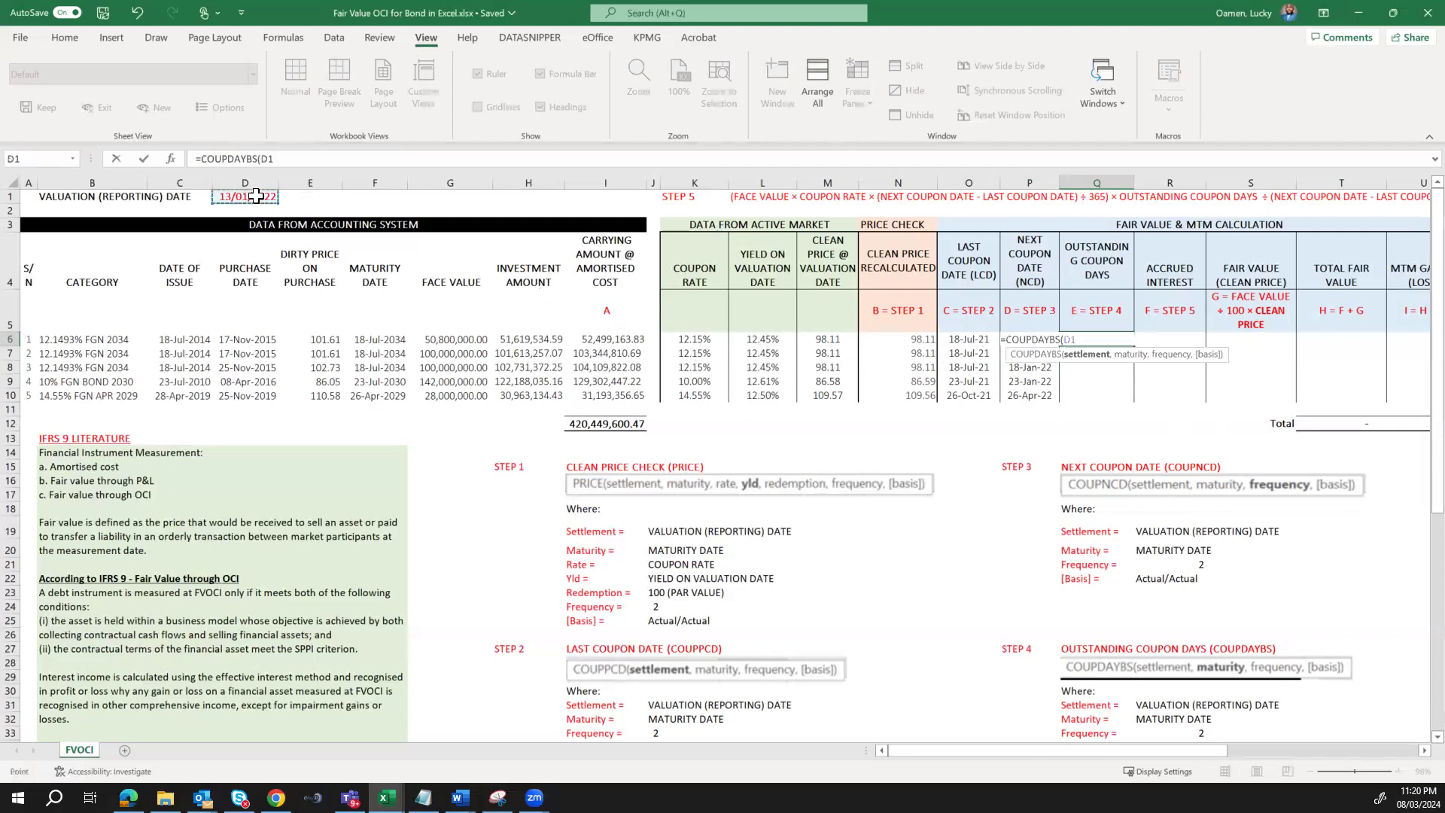
key(F4)
text(,)
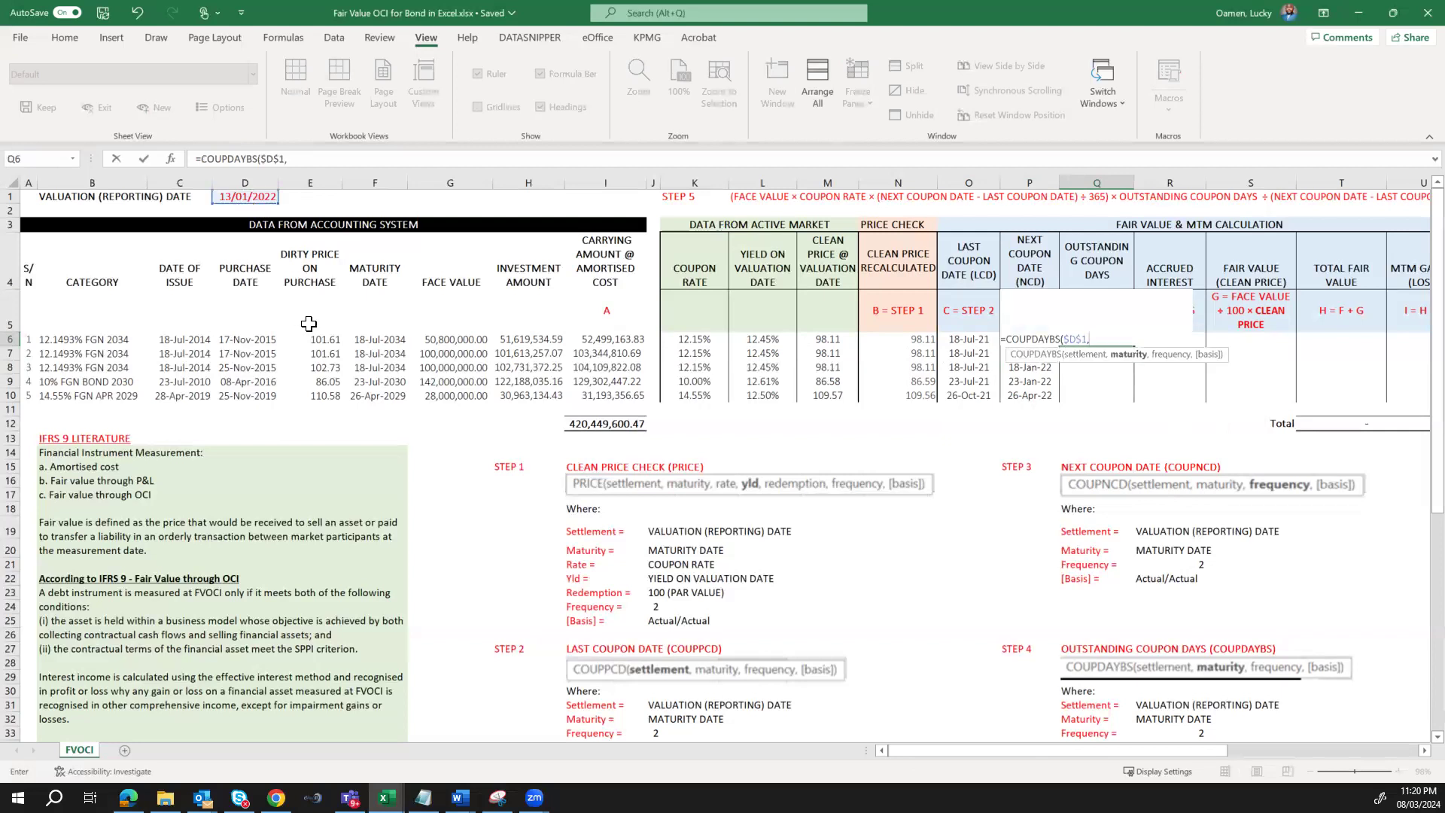
Complete the COUPDAYBS formula with maturity date F6, frequency 2 and Actual/actual basis 1, and copy it down to Q10
click(399, 342)
text(,2)
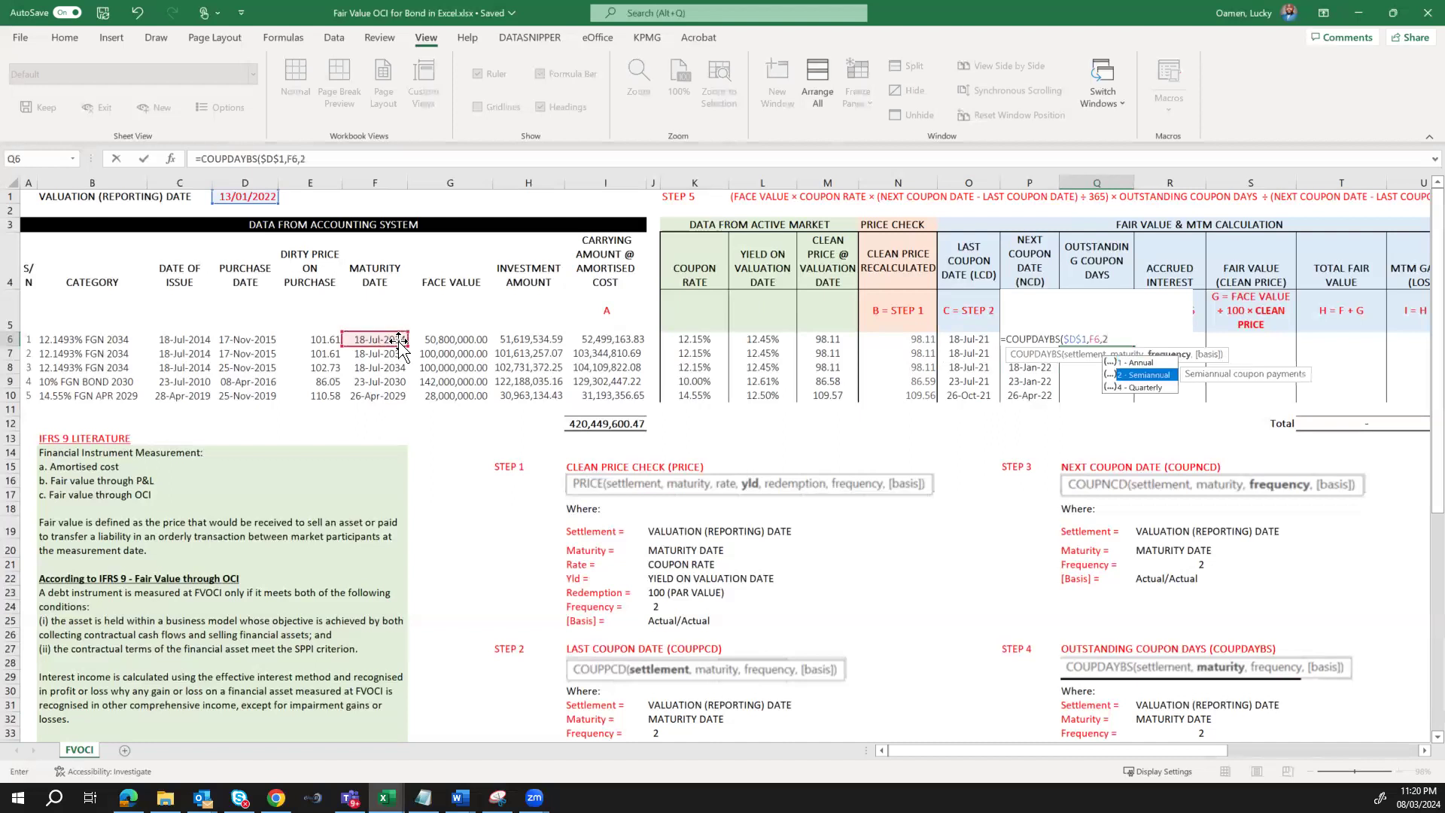
text(,)
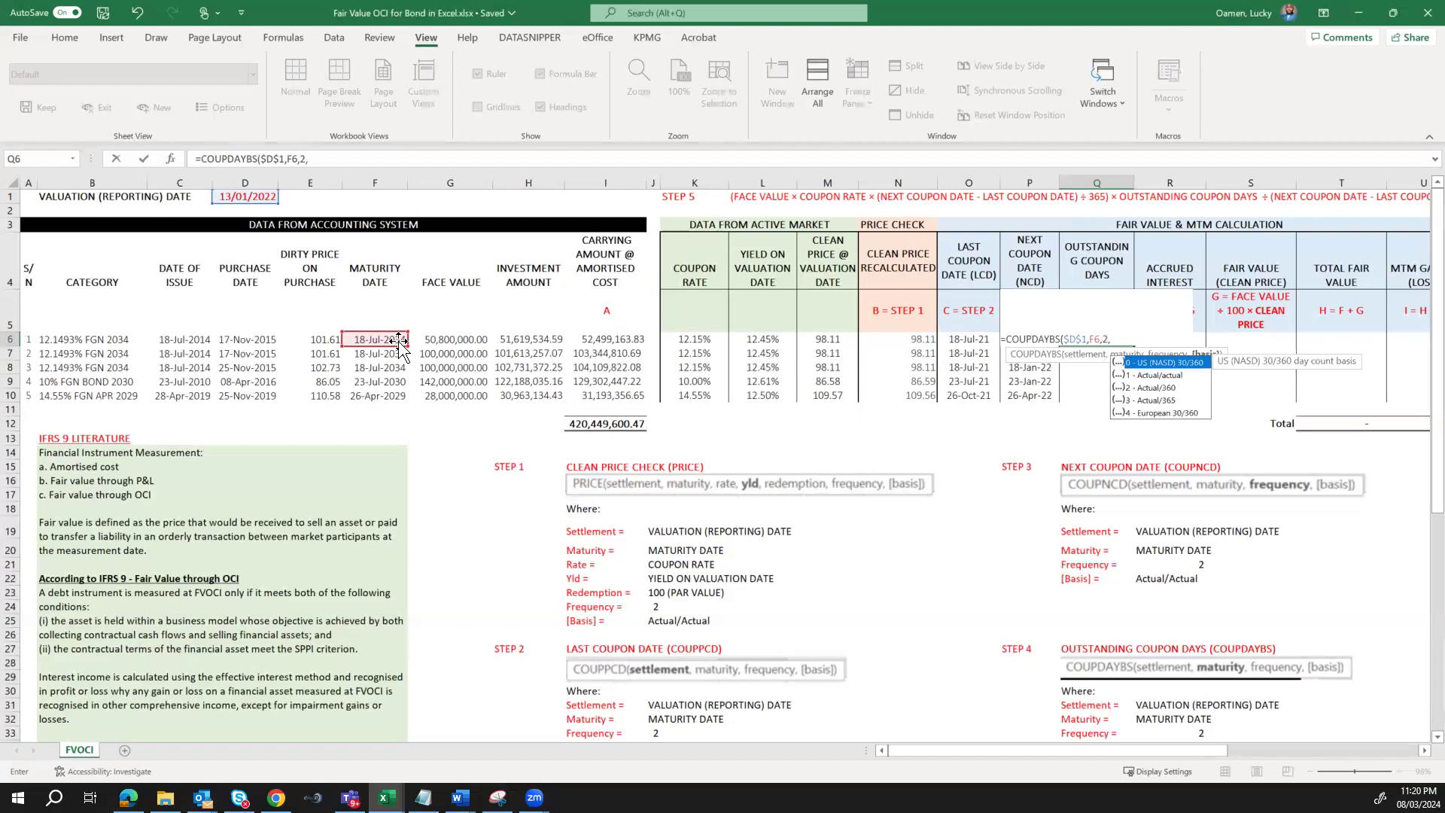
key(Down)
key(Tab)
text())
key(ctrl+Return)
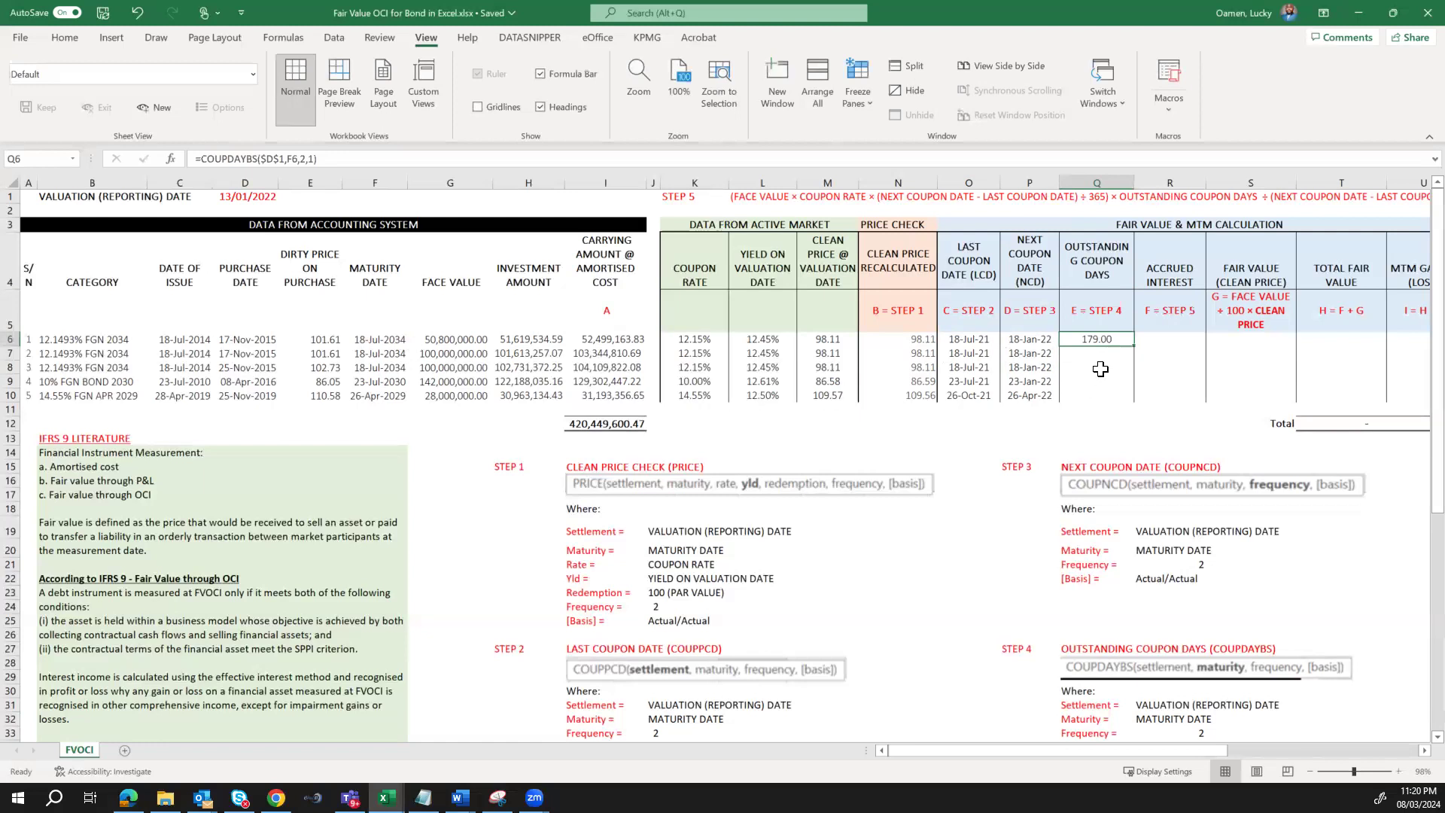
drag(1137, 345, 1131, 395)
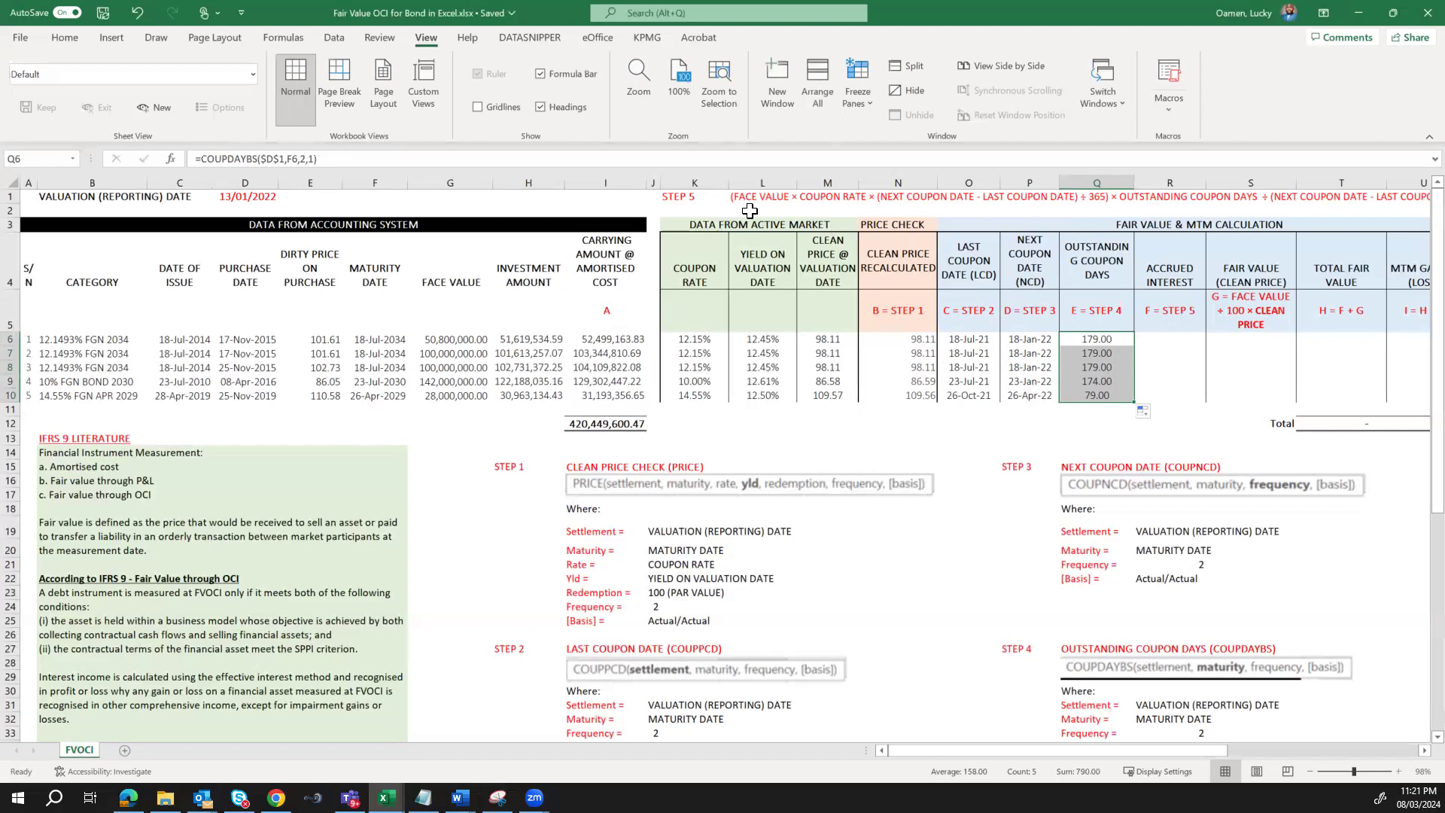
Start the accrued interest formula in R6 following Step 5, entering face value times coupon rate times the coupon period over 365 as =(G6*K6*(P6-O6)/365)*
click(711, 197)
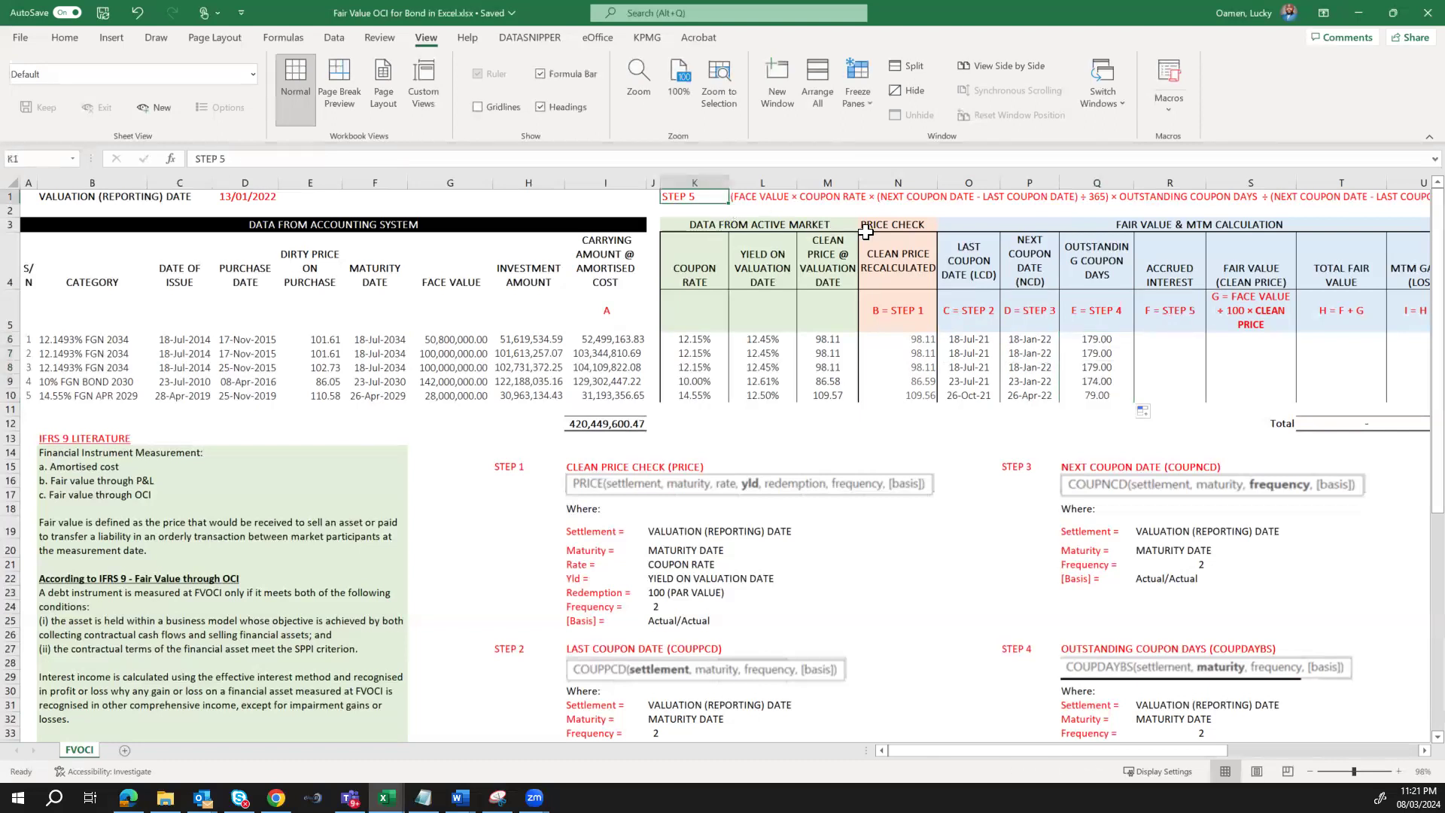
click(1176, 338)
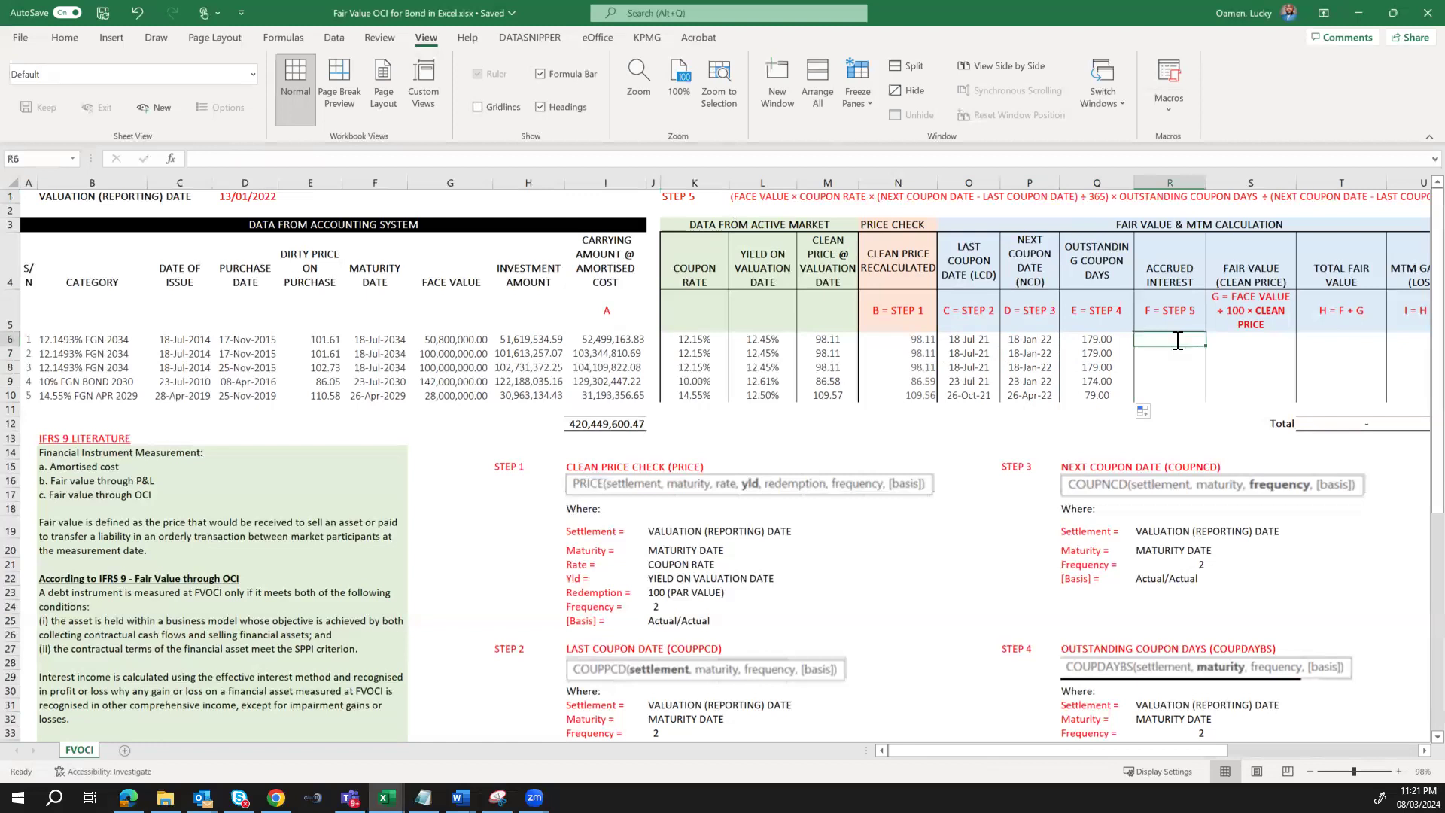
text(=()
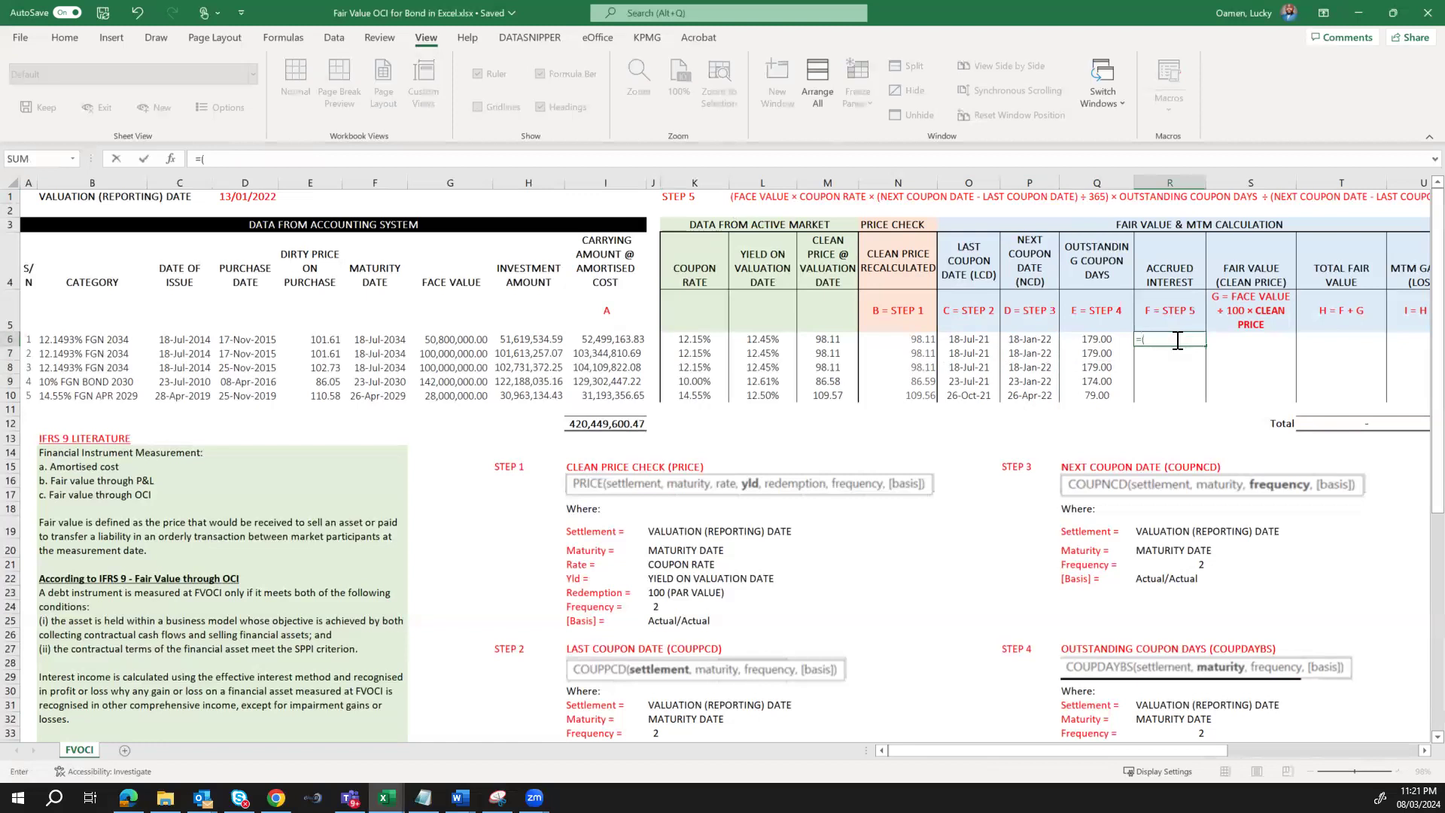
click(468, 341)
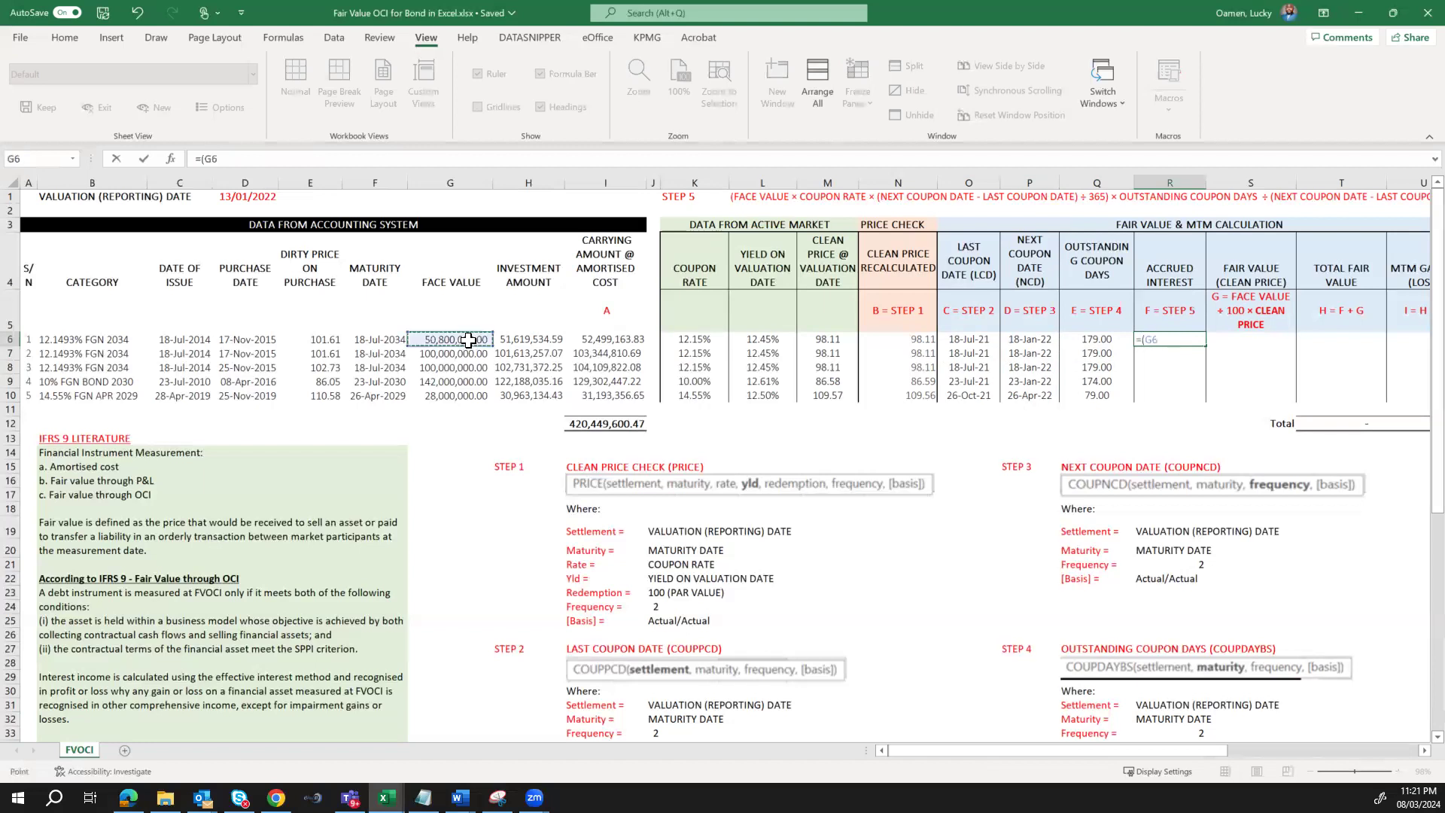
text(*)
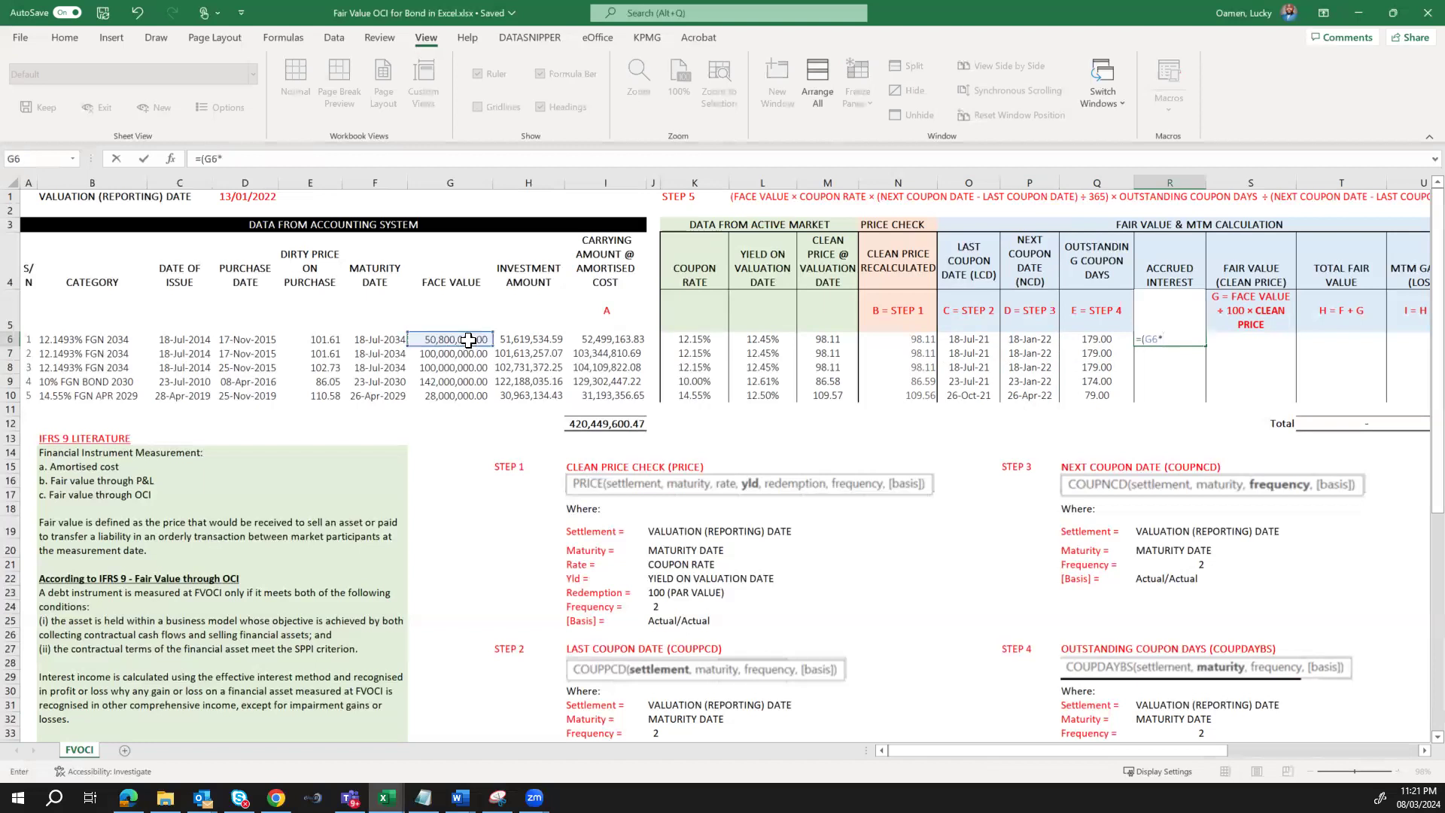
click(692, 341)
text(*)
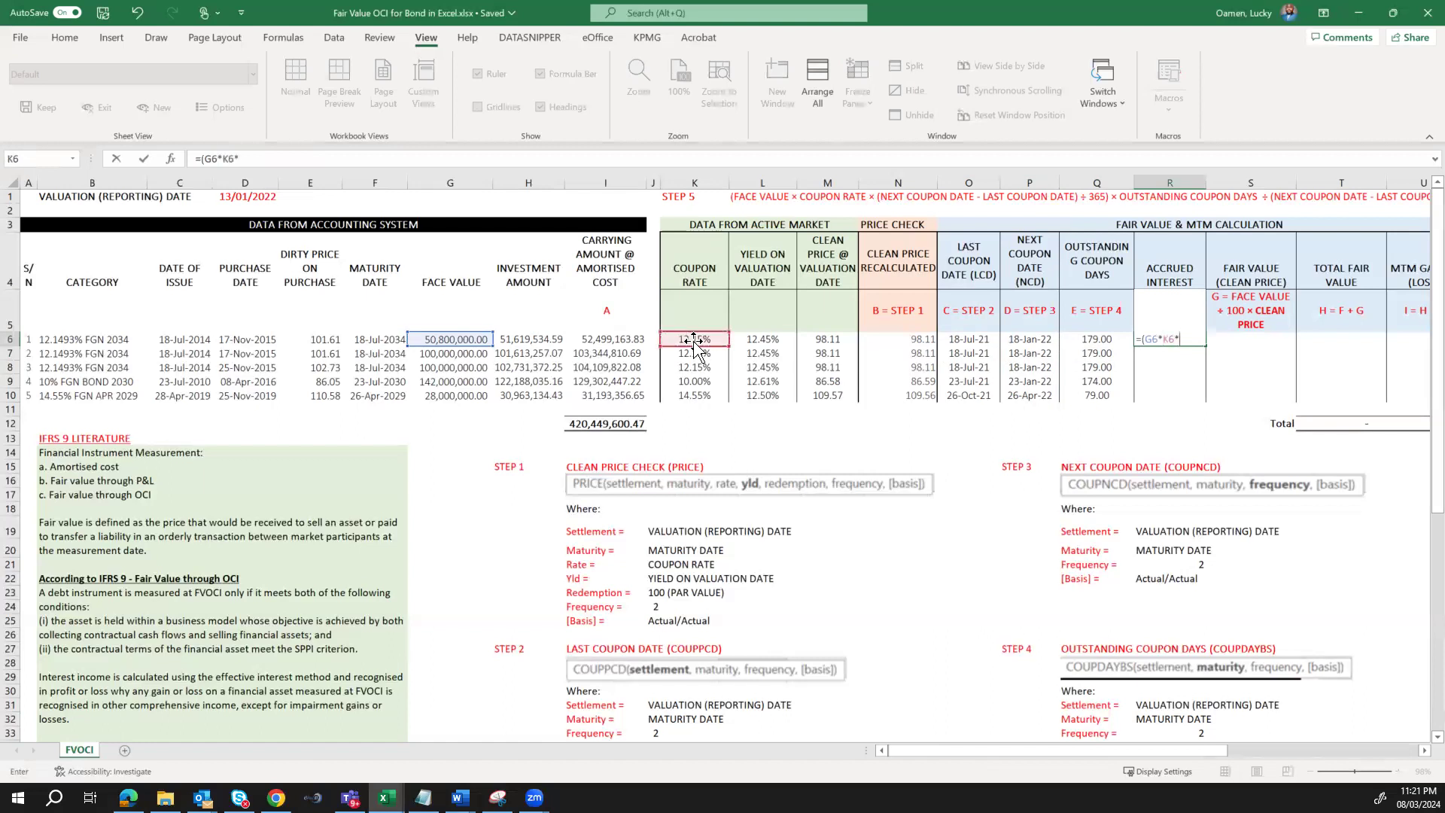
text(()
click(1041, 341)
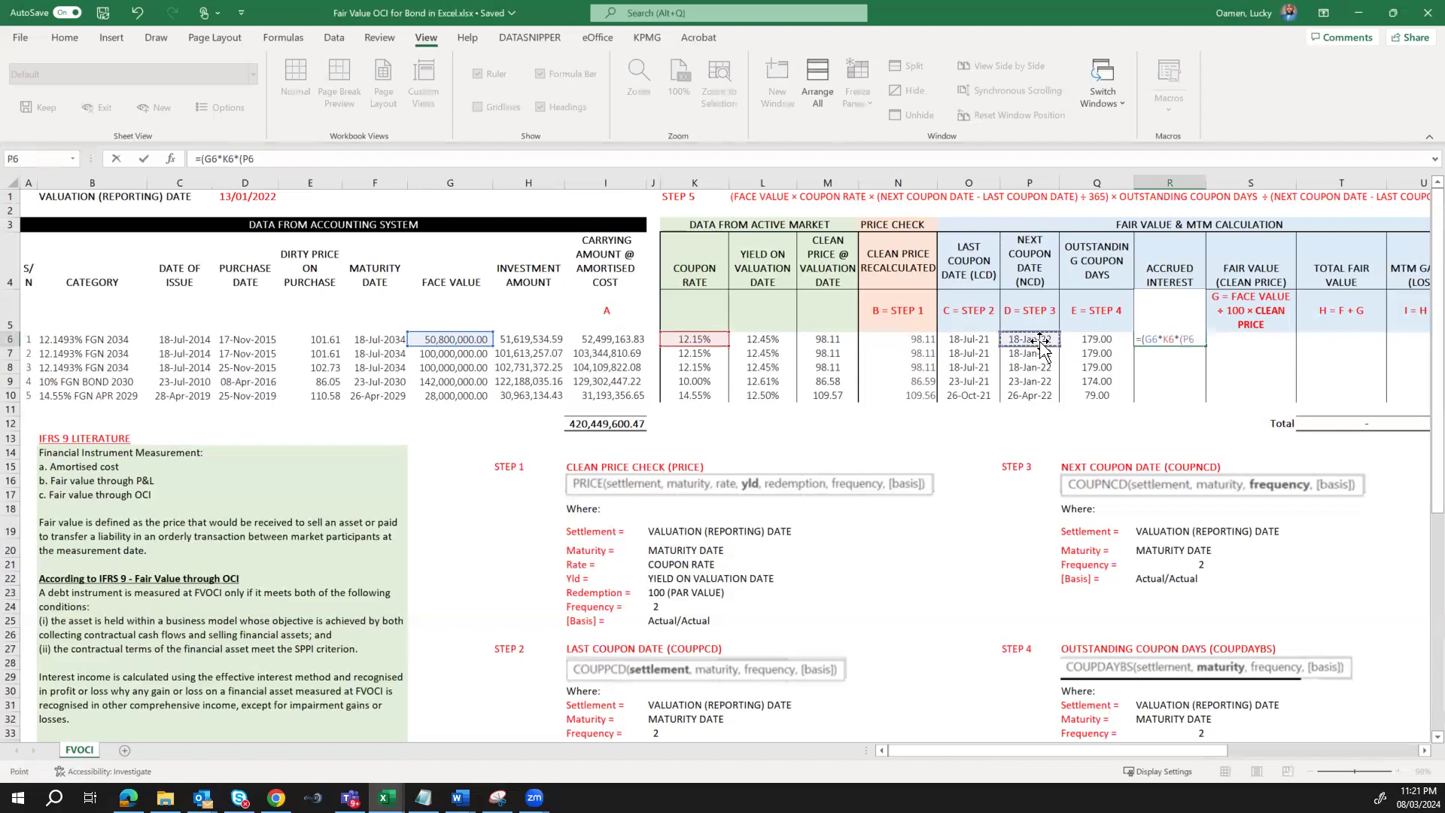
text(-)
click(983, 339)
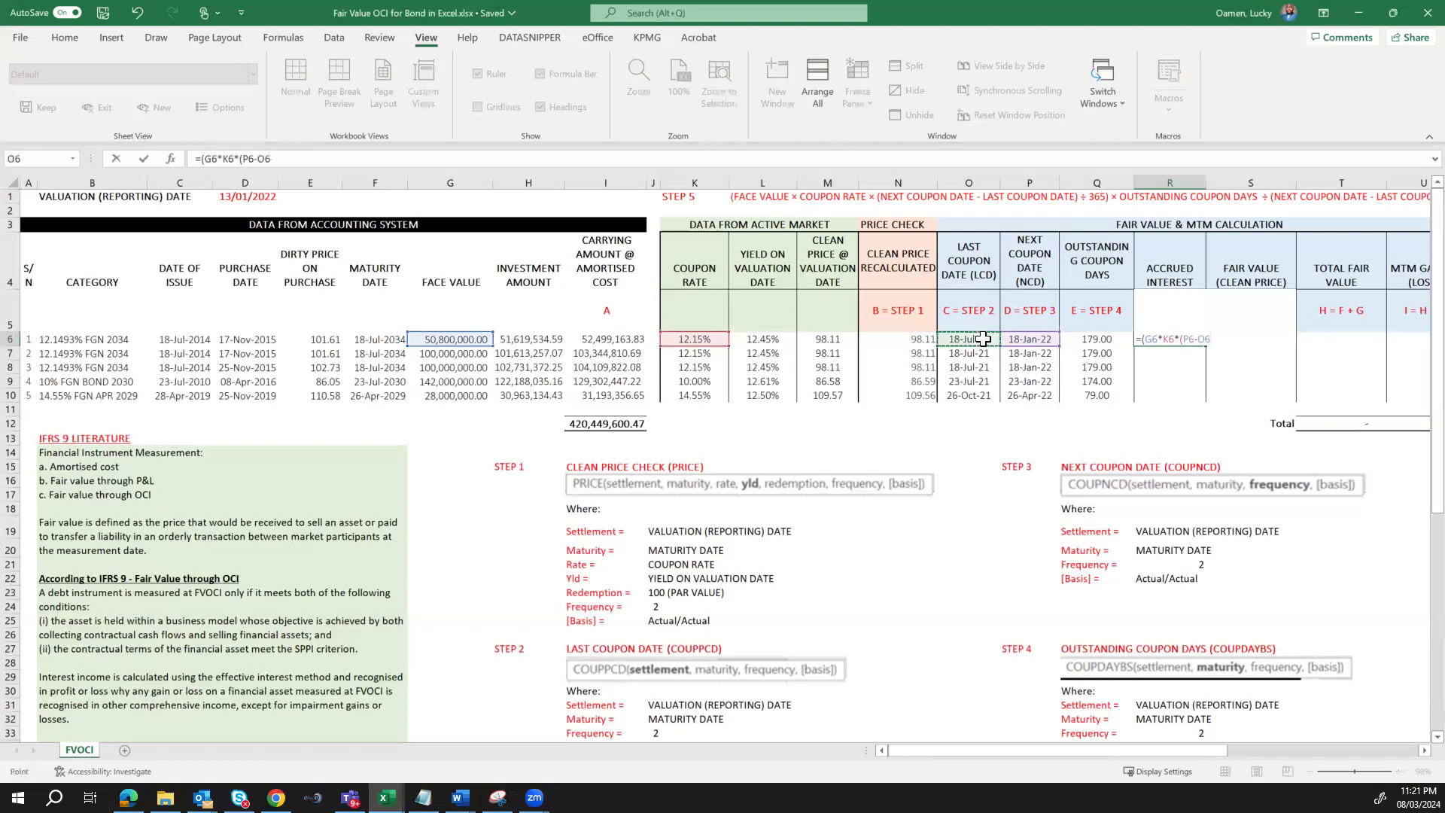
text()/365)*)
Complete the accrued interest formula in R6 with outstanding coupon days Q6 divided by the coupon period (P6-O6)
click(1098, 340)
text(/()
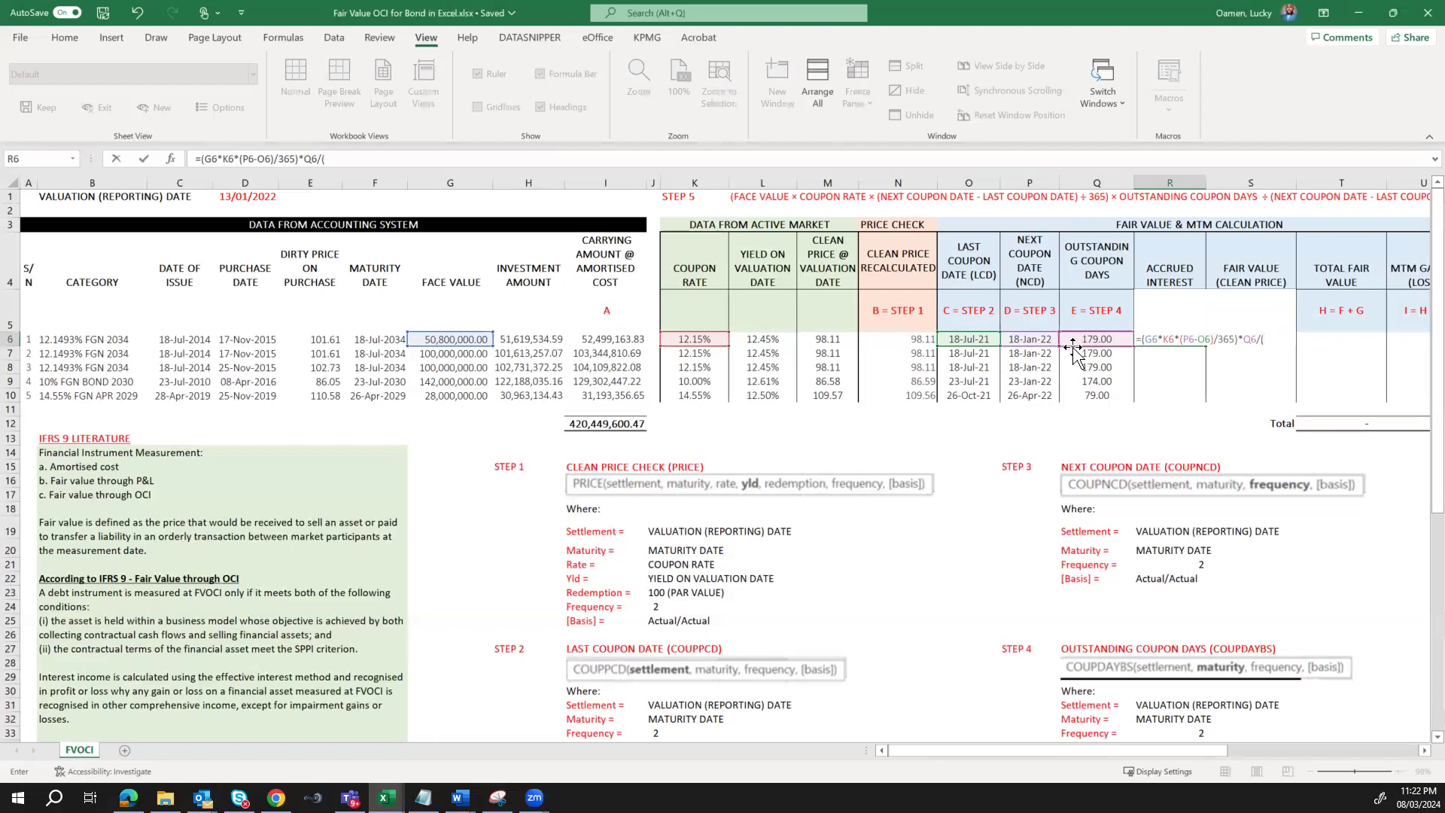
click(1047, 338)
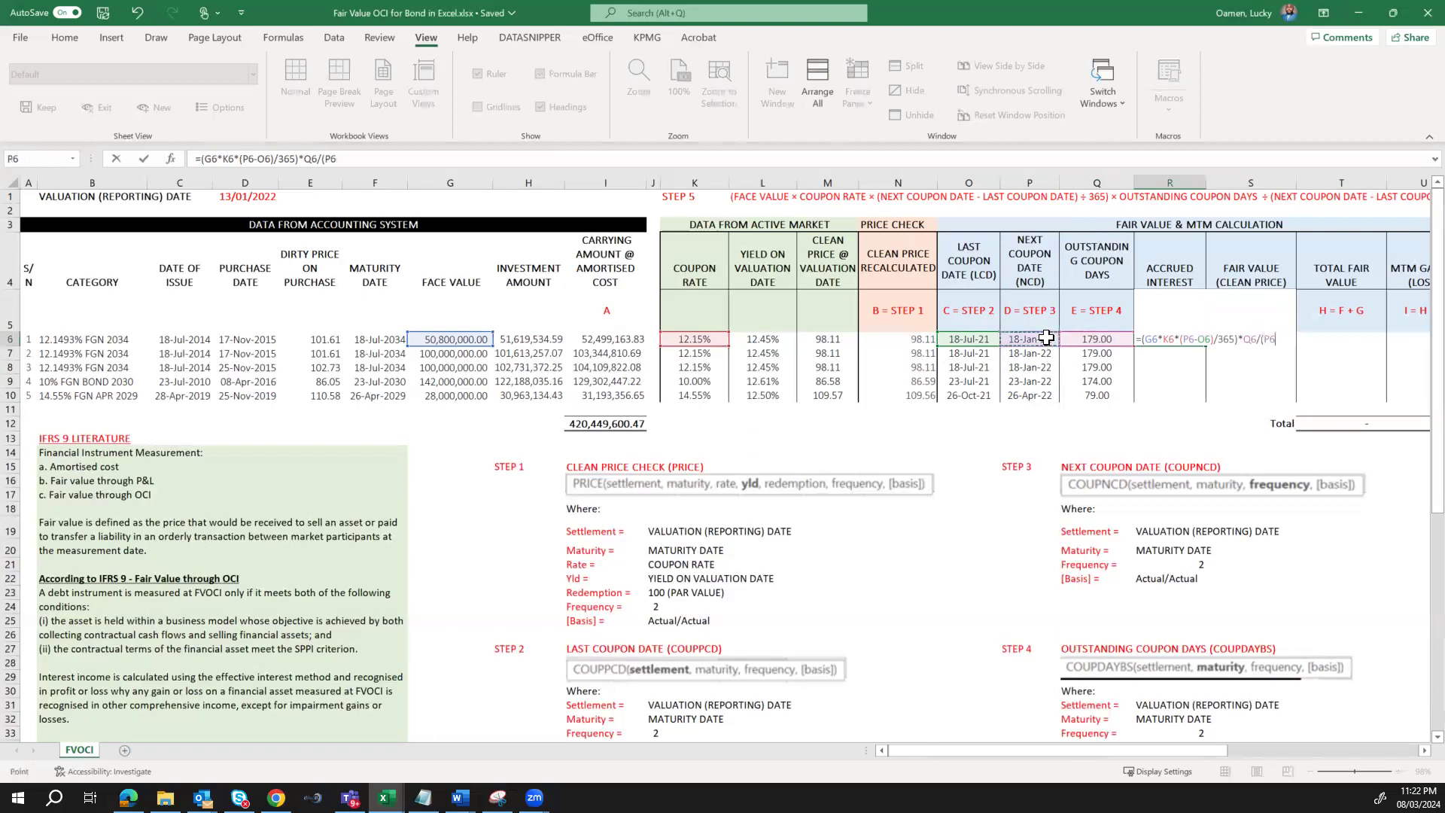
text(-)
click(974, 338)
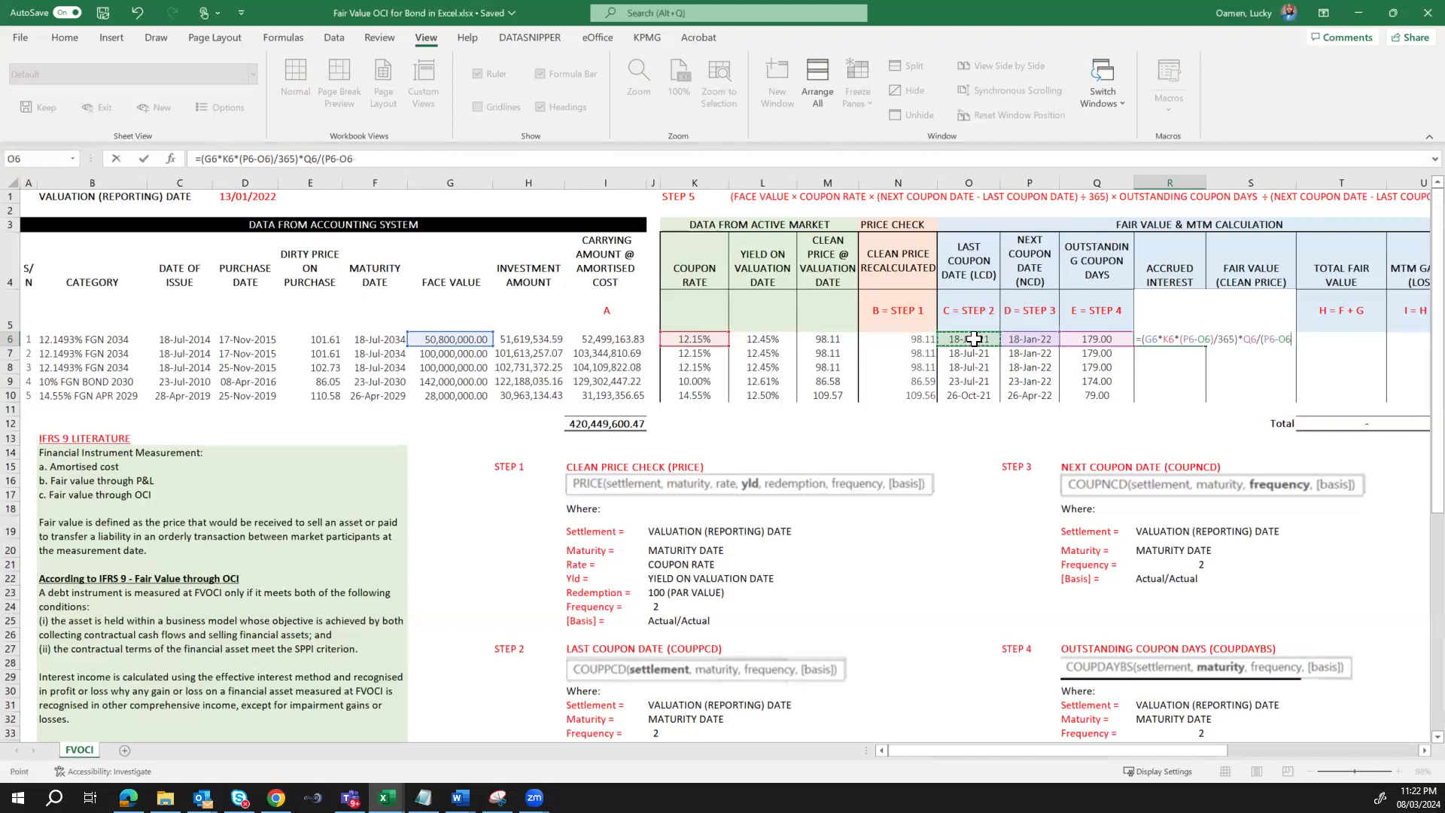
text())
key(Return)
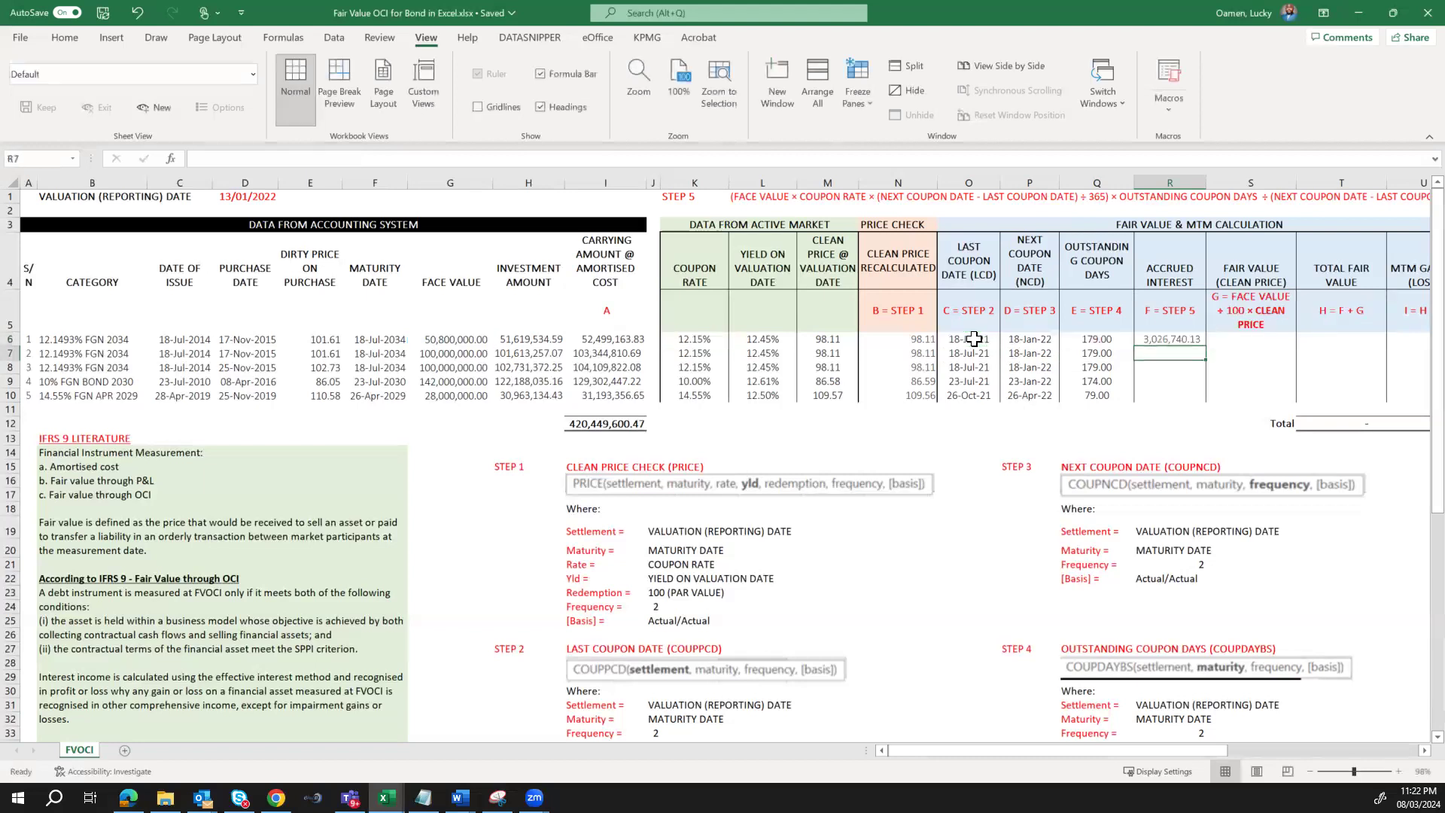
Copy the accrued interest formula from R6 down to R10 for the remaining bonds
scroll(978, 354, right, 3)
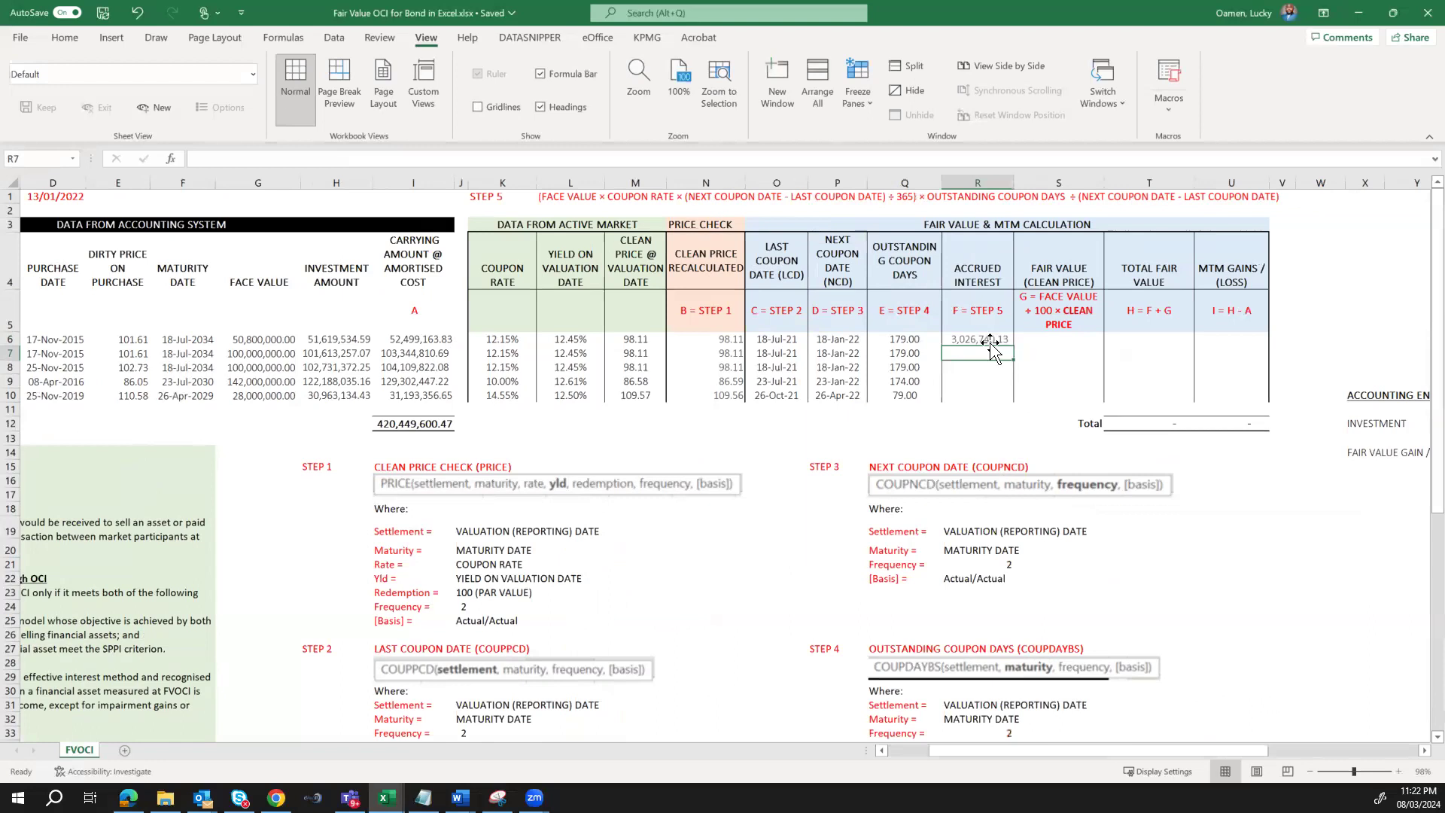
click(985, 340)
drag(1014, 347, 1008, 399)
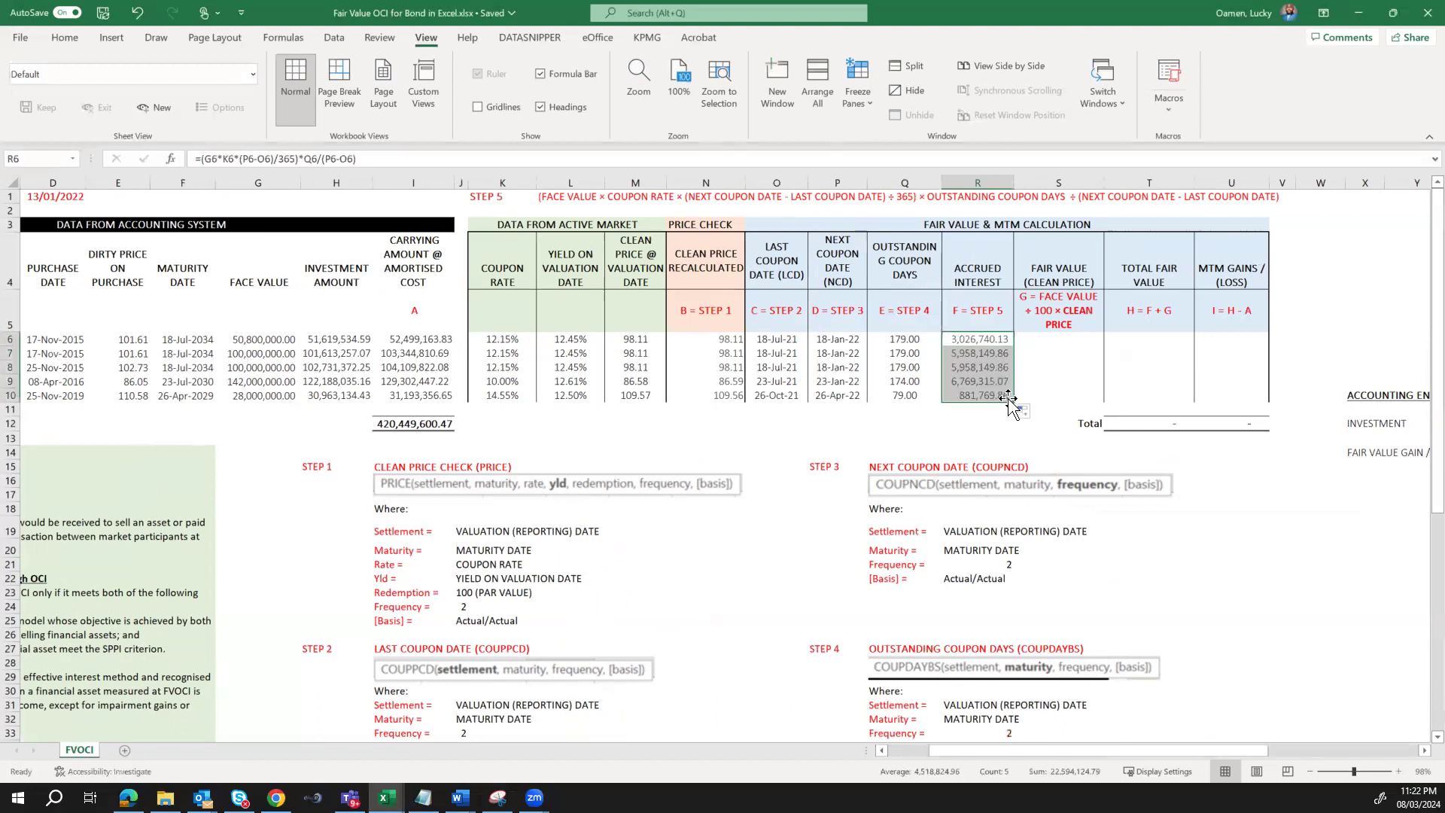
Calculate the clean price fair value in S6 as =G6/100*M6 and copy it down to S10 for the remaining bonds
click(981, 344)
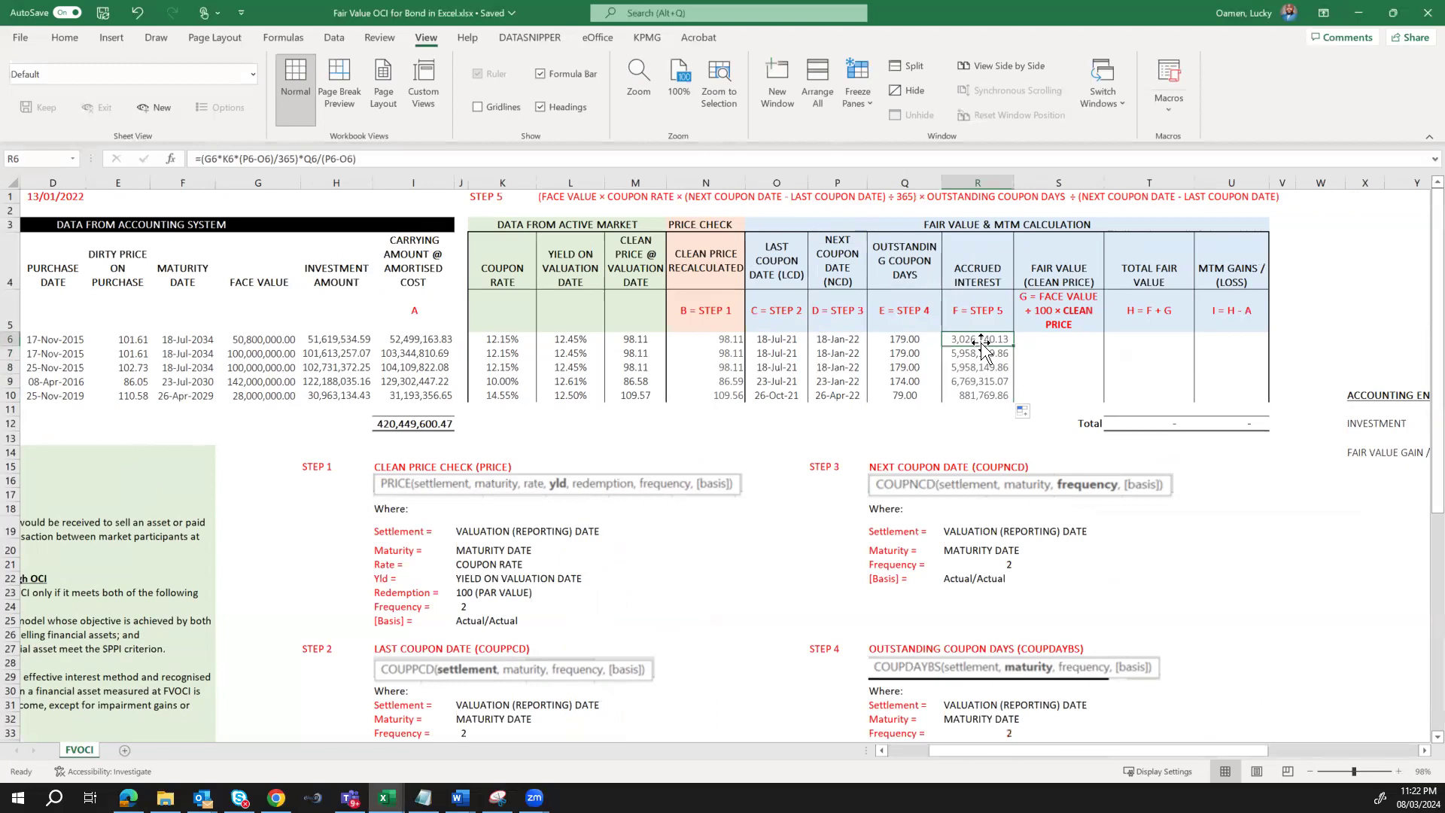
key(Right)
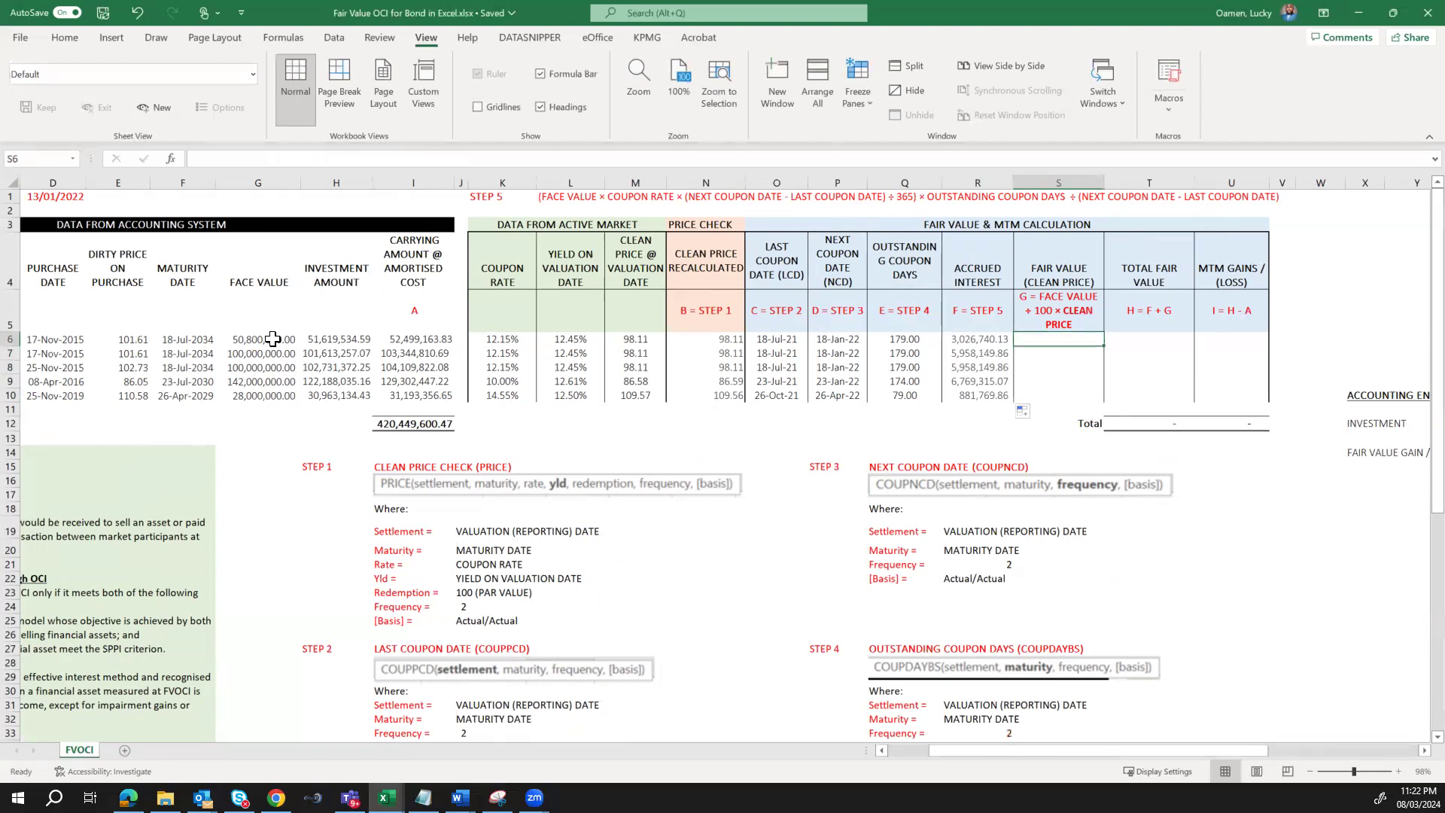
text(=)
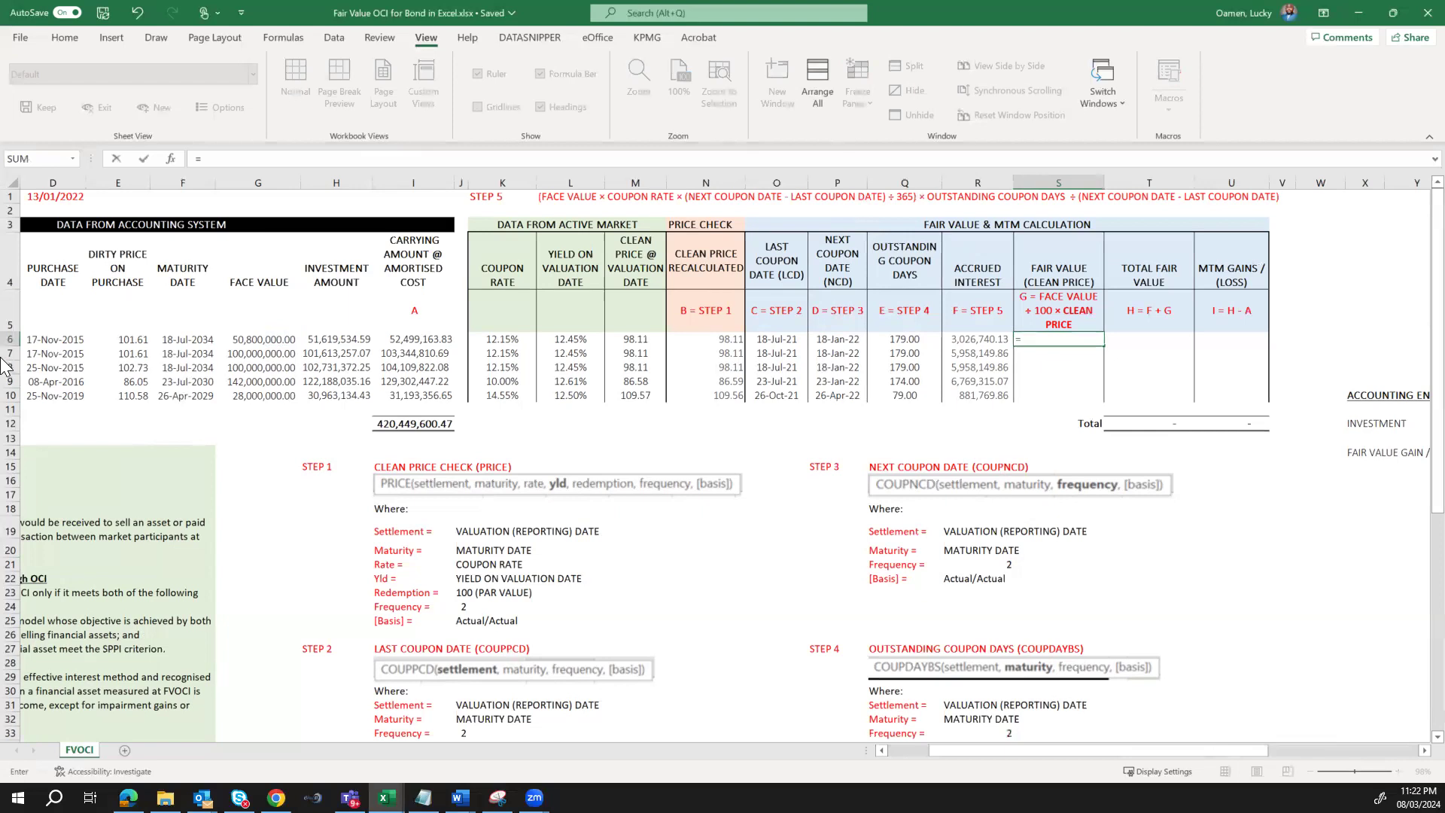
click(256, 340)
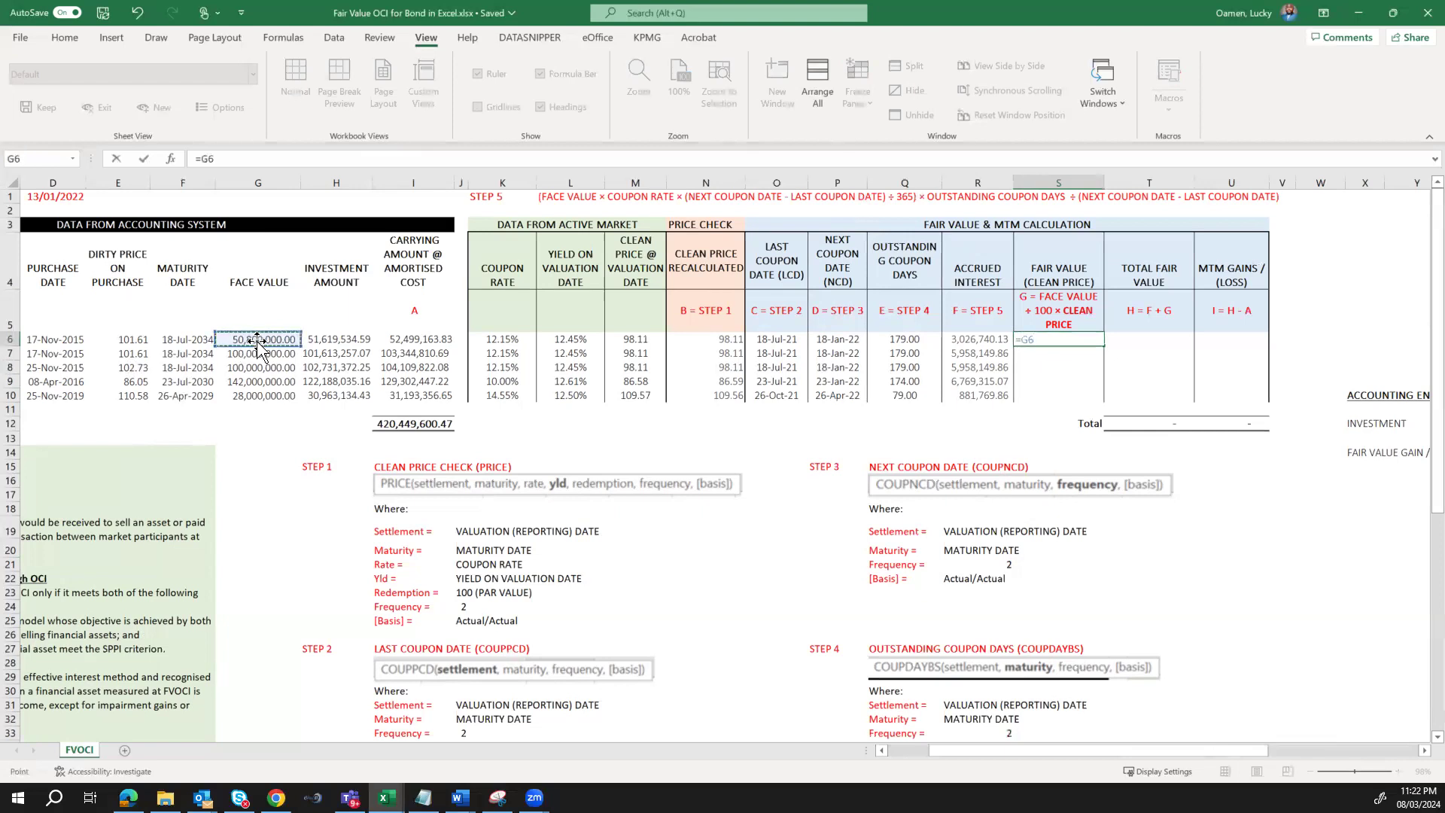
text(/100)
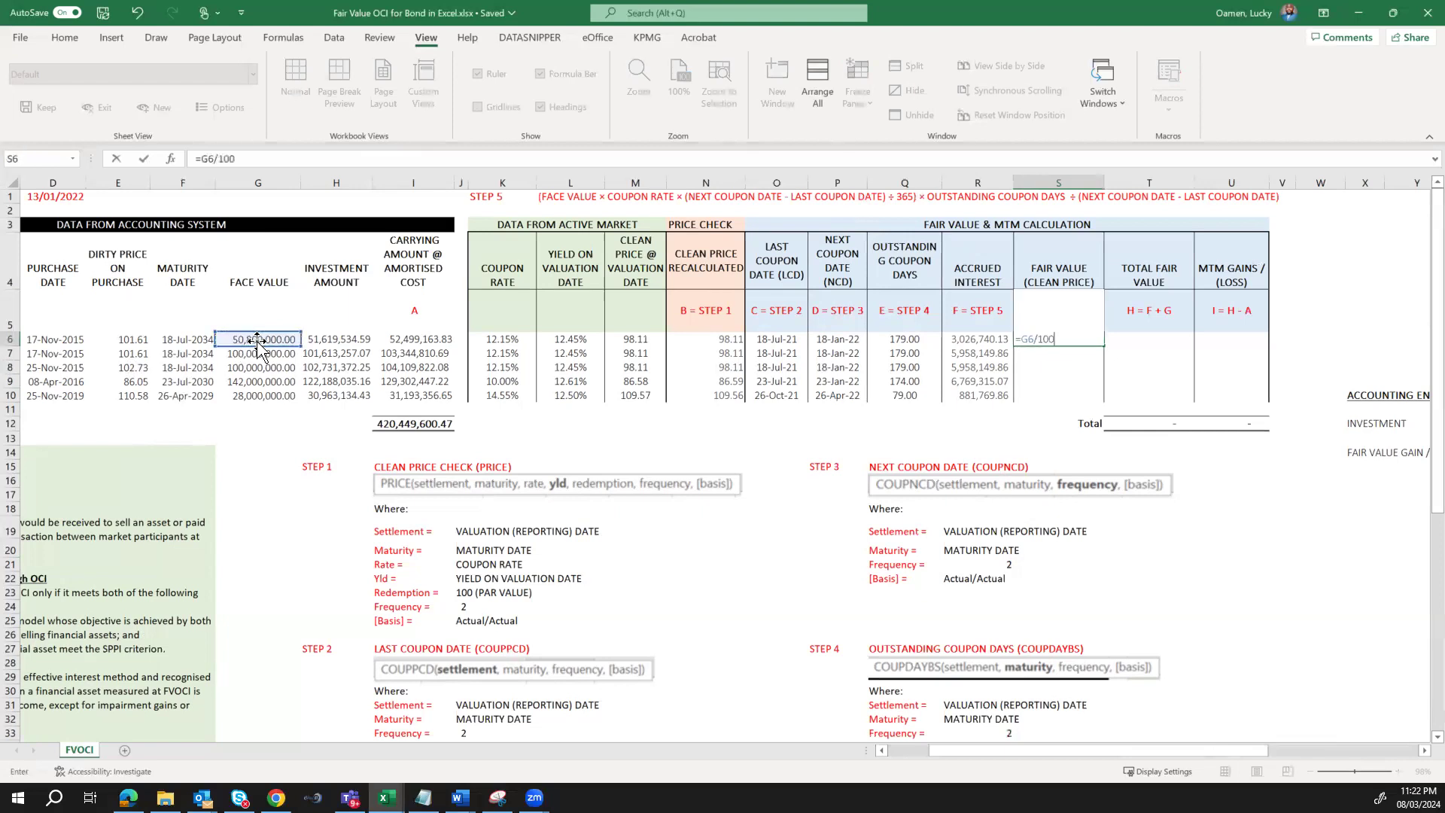
text(*)
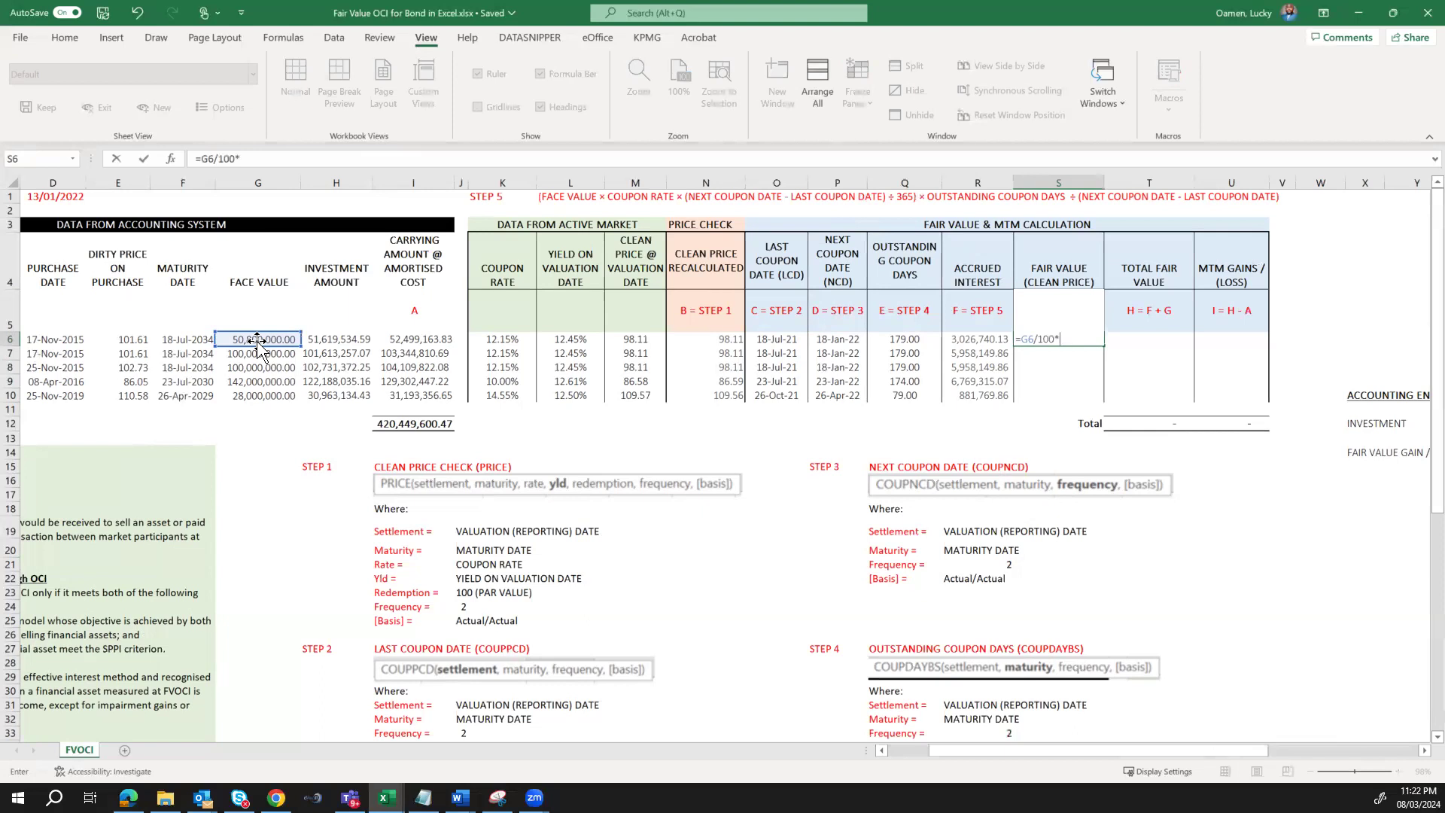
click(647, 343)
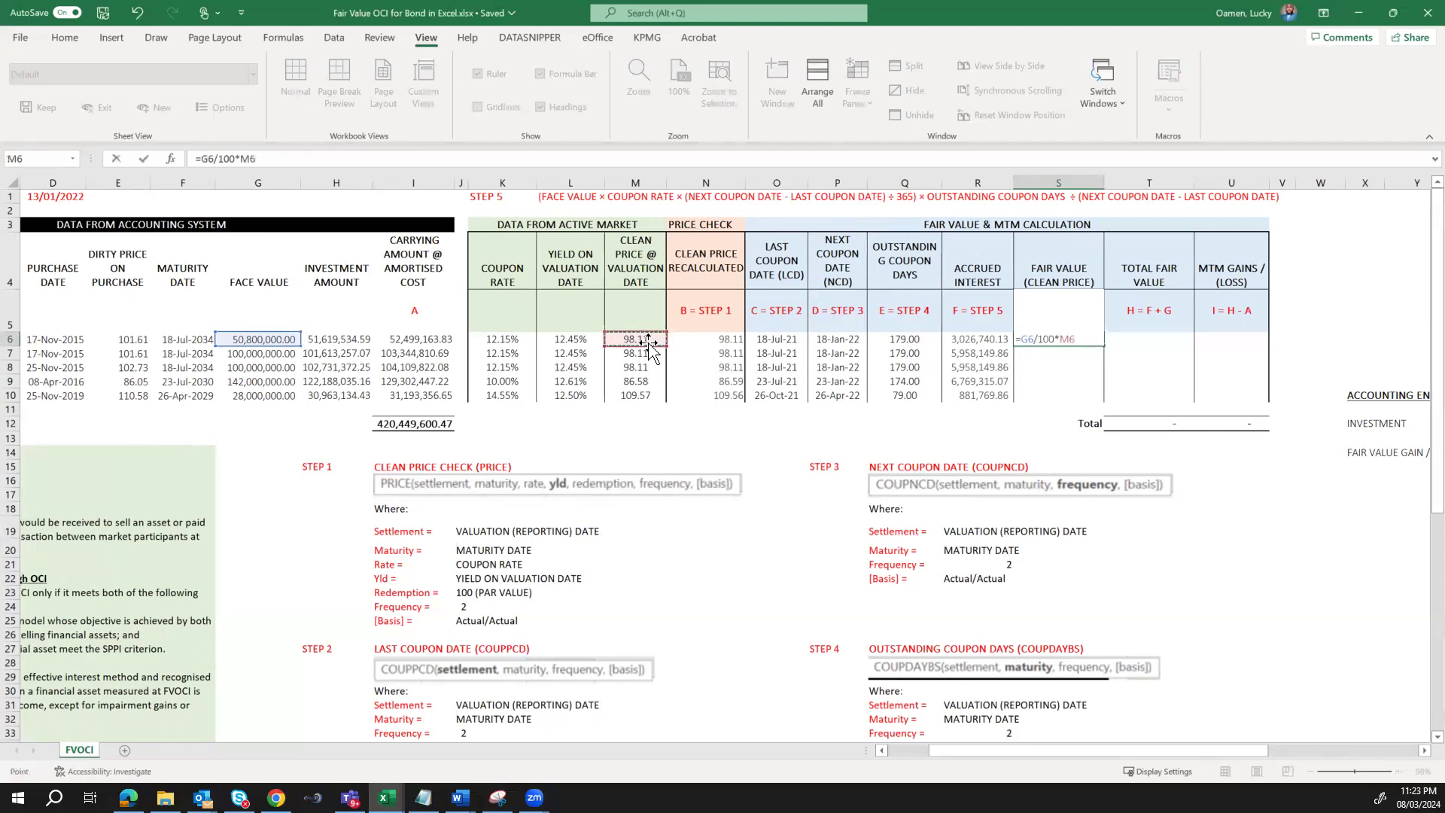
key(ctrl+Return)
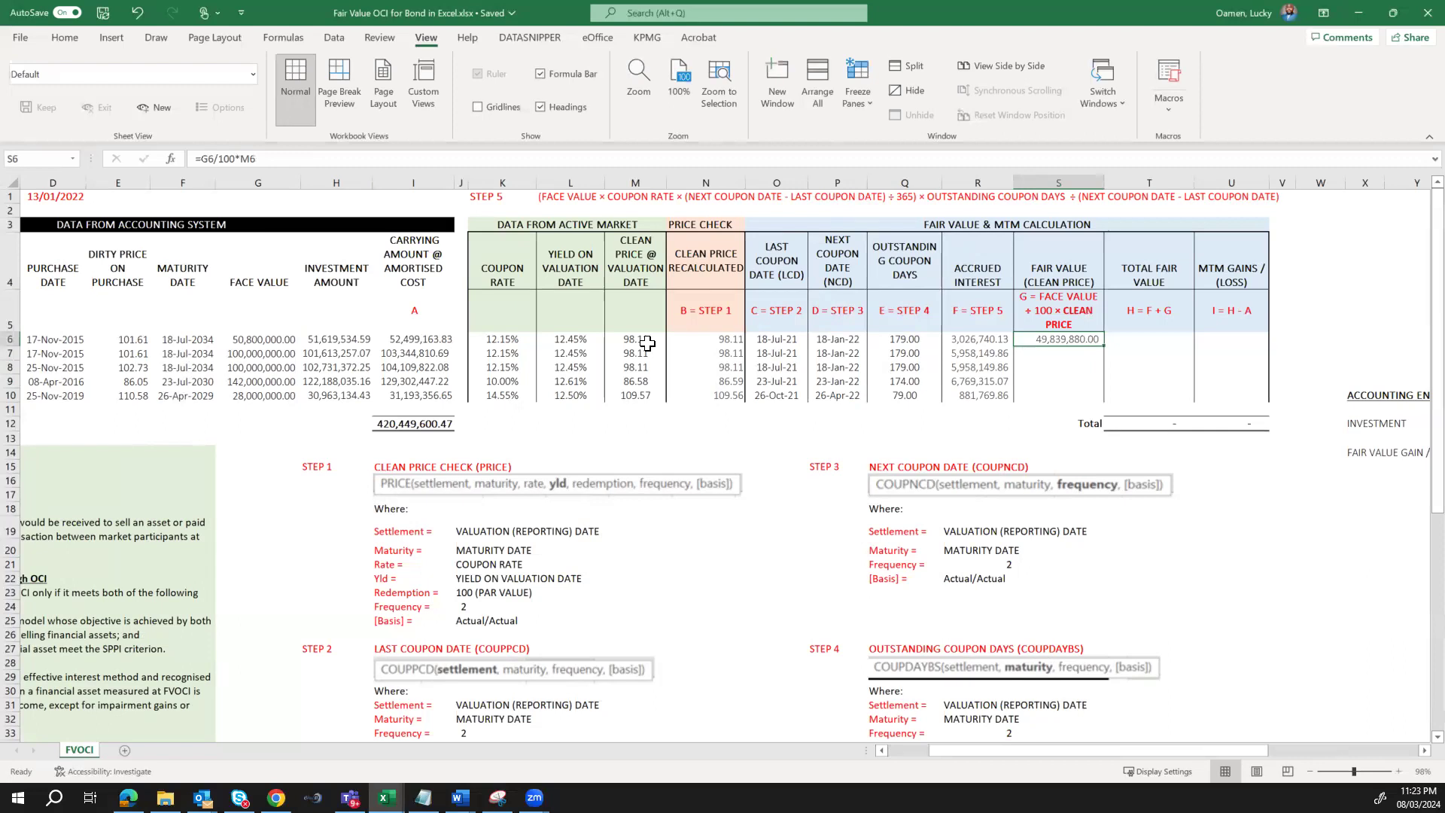
drag(1103, 348, 1097, 400)
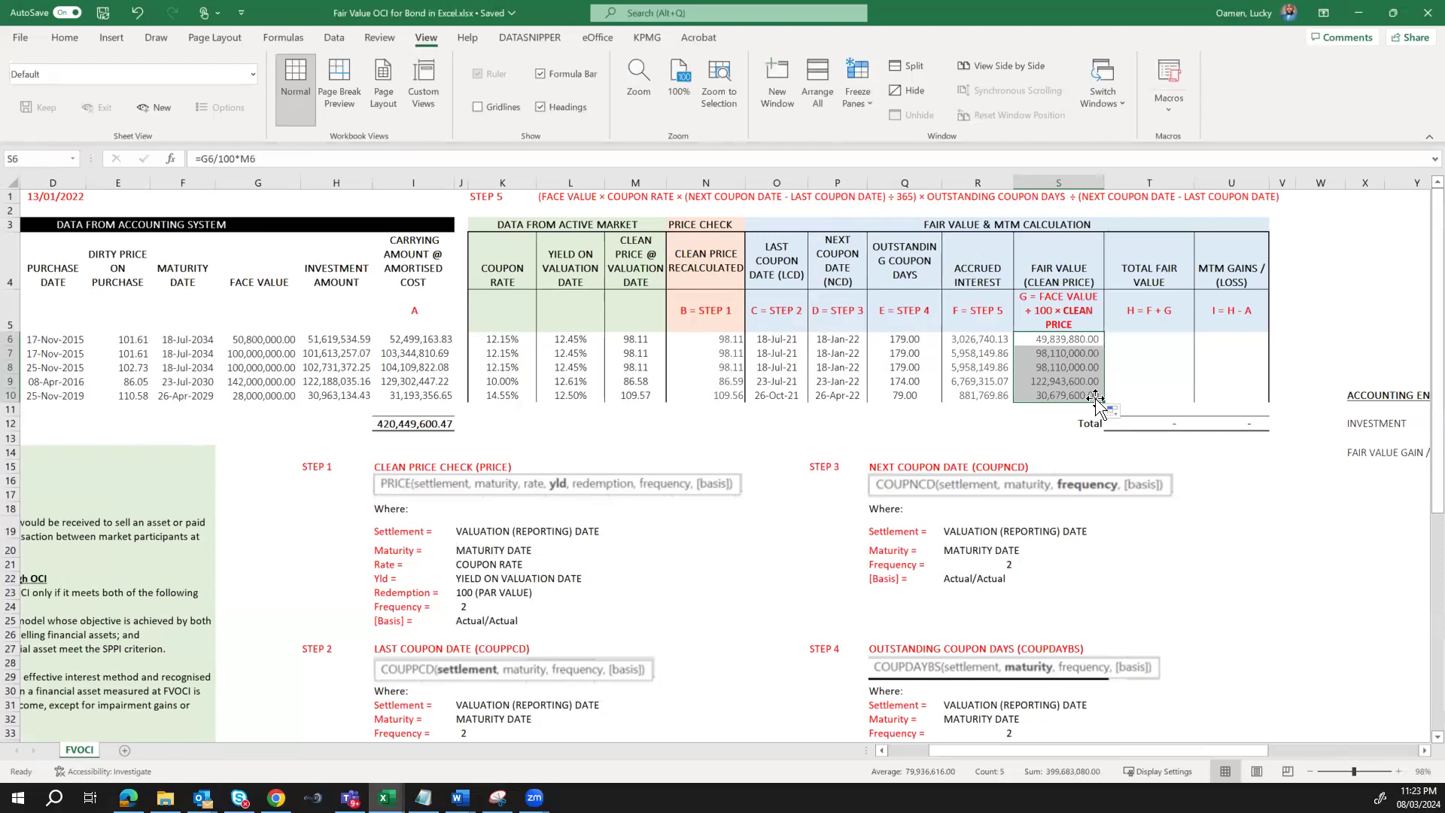
Calculate the total fair value in T6 as accrued interest plus clean price fair value, =R6+S6, and copy it down to T10
key(Right)
text(=)
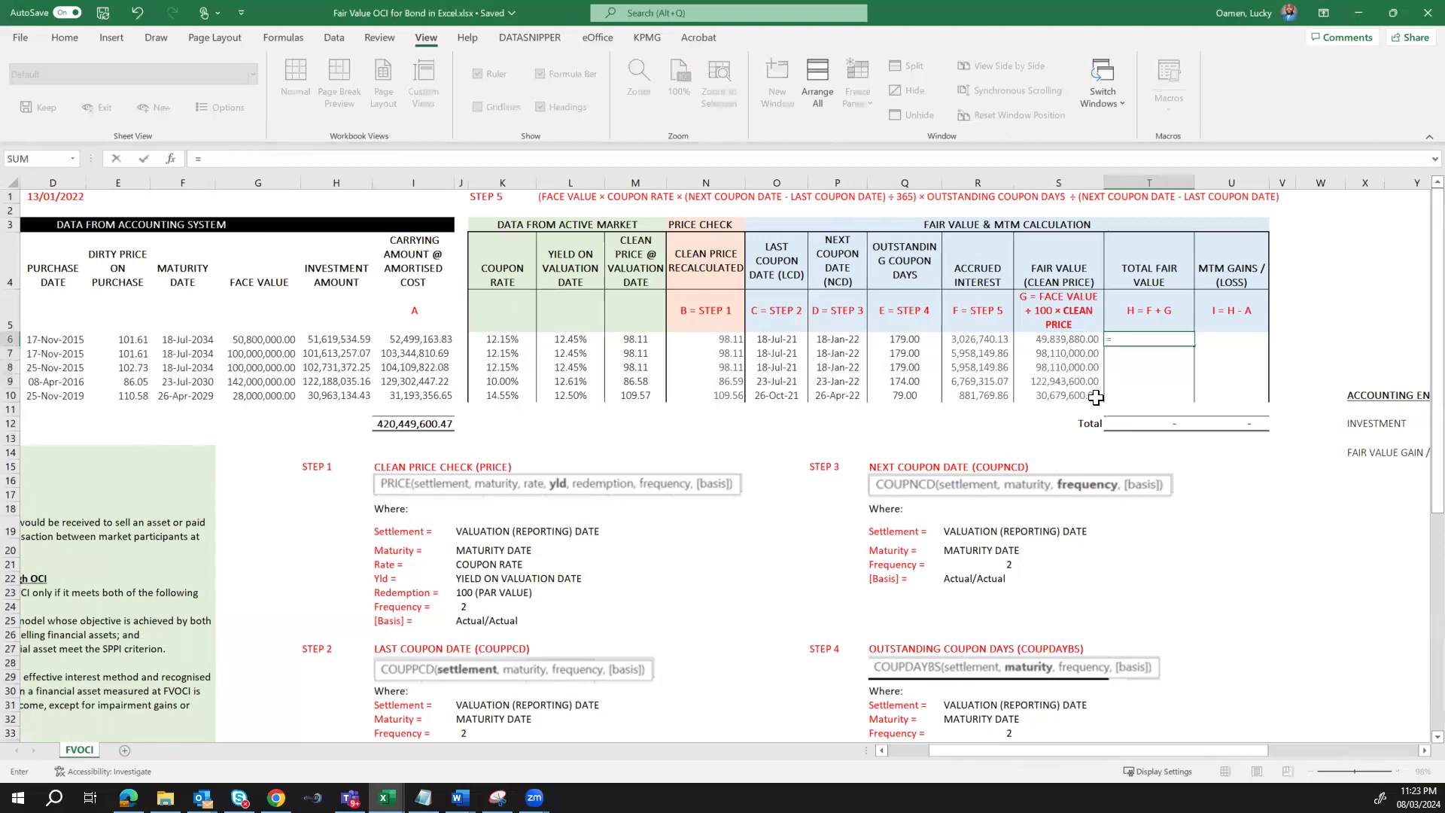
key(Left)
key(Left)
text(+)
key(Left)
key(Return)
key(Up)
drag(1194, 346, 1189, 399)
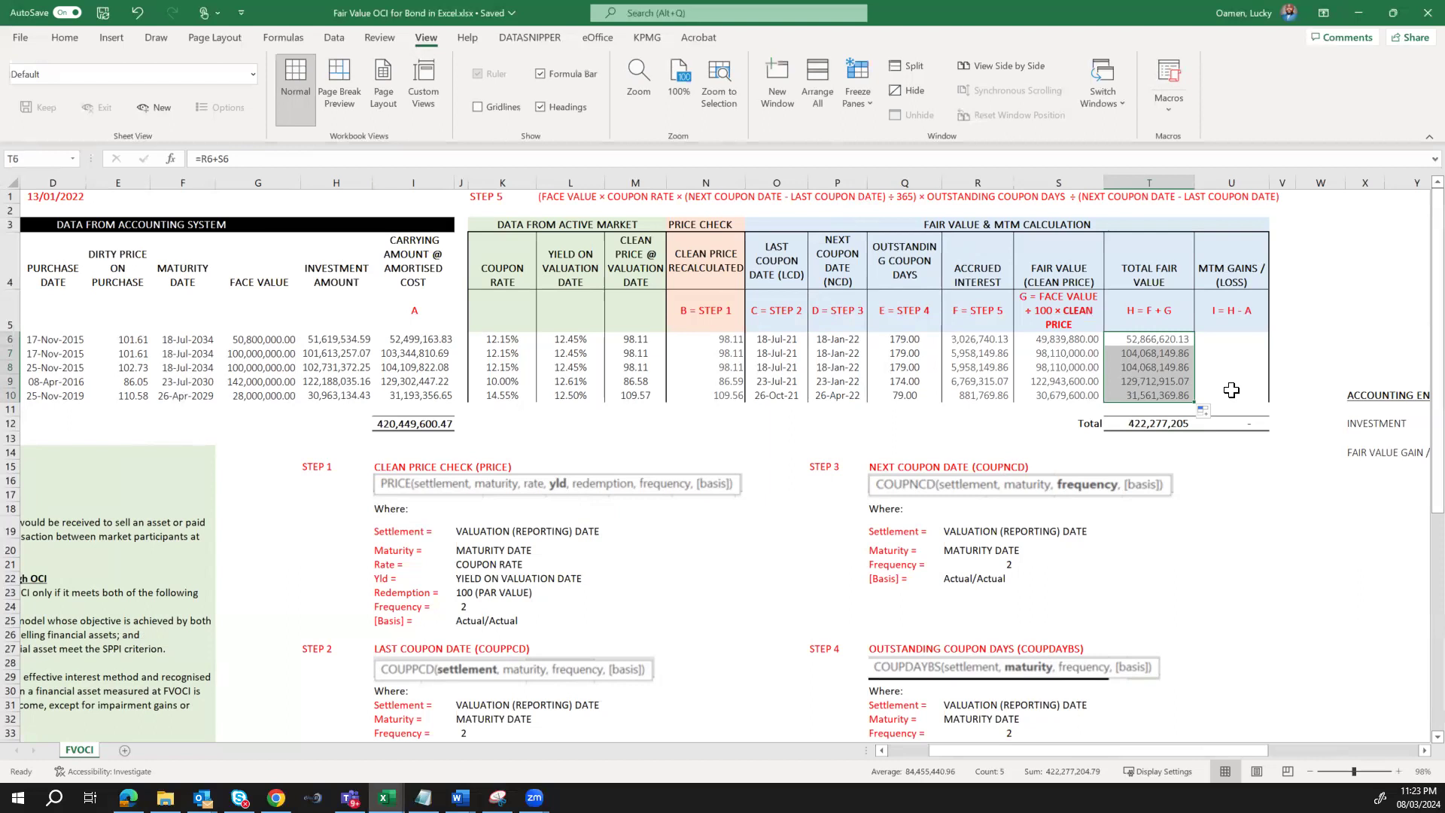
Check the total fair value against the total carrying amount, and calculate MTM gains/(loss) in U6 as =T6-I6, copied down to U10
click(1175, 426)
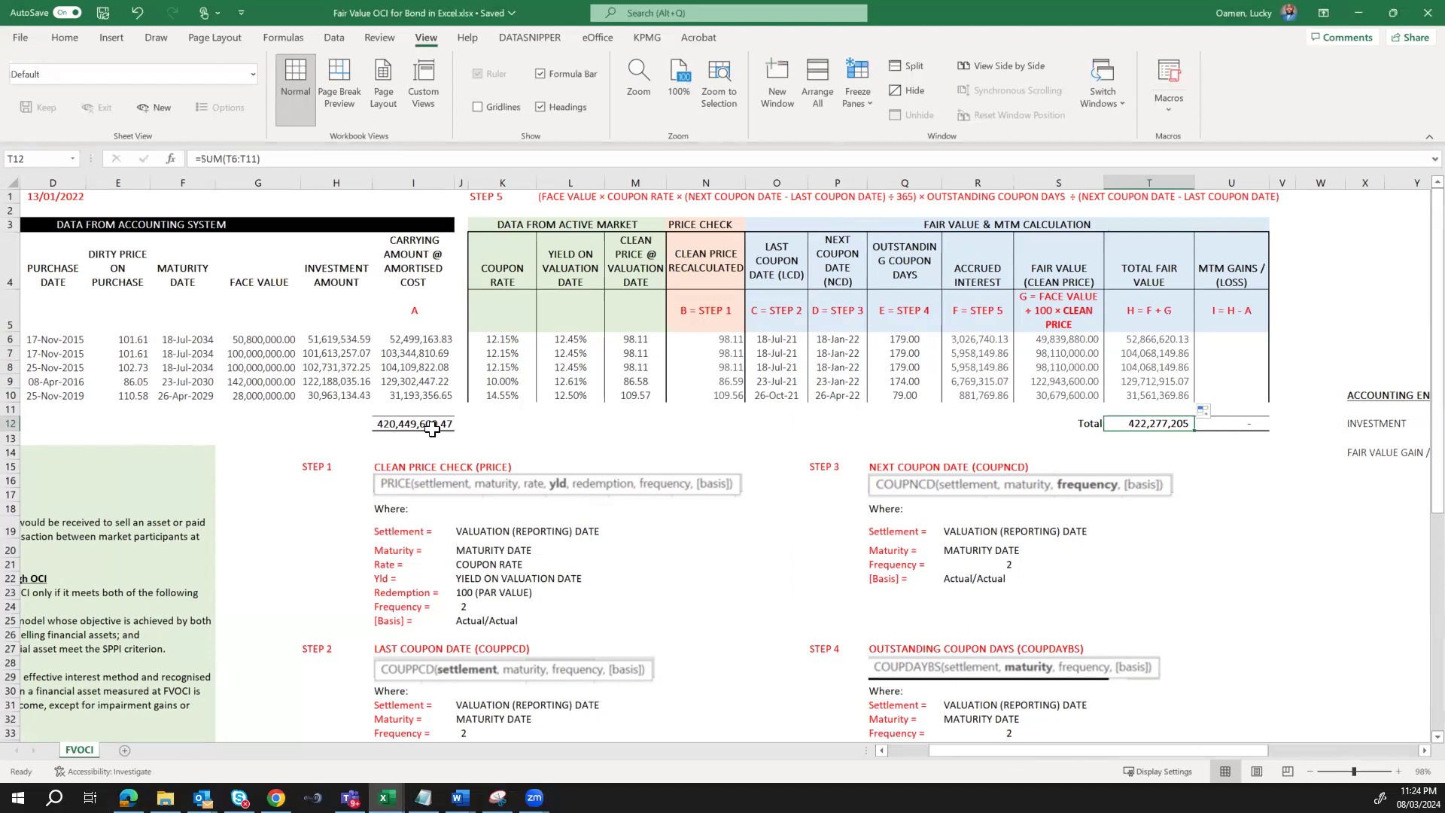
click(431, 426)
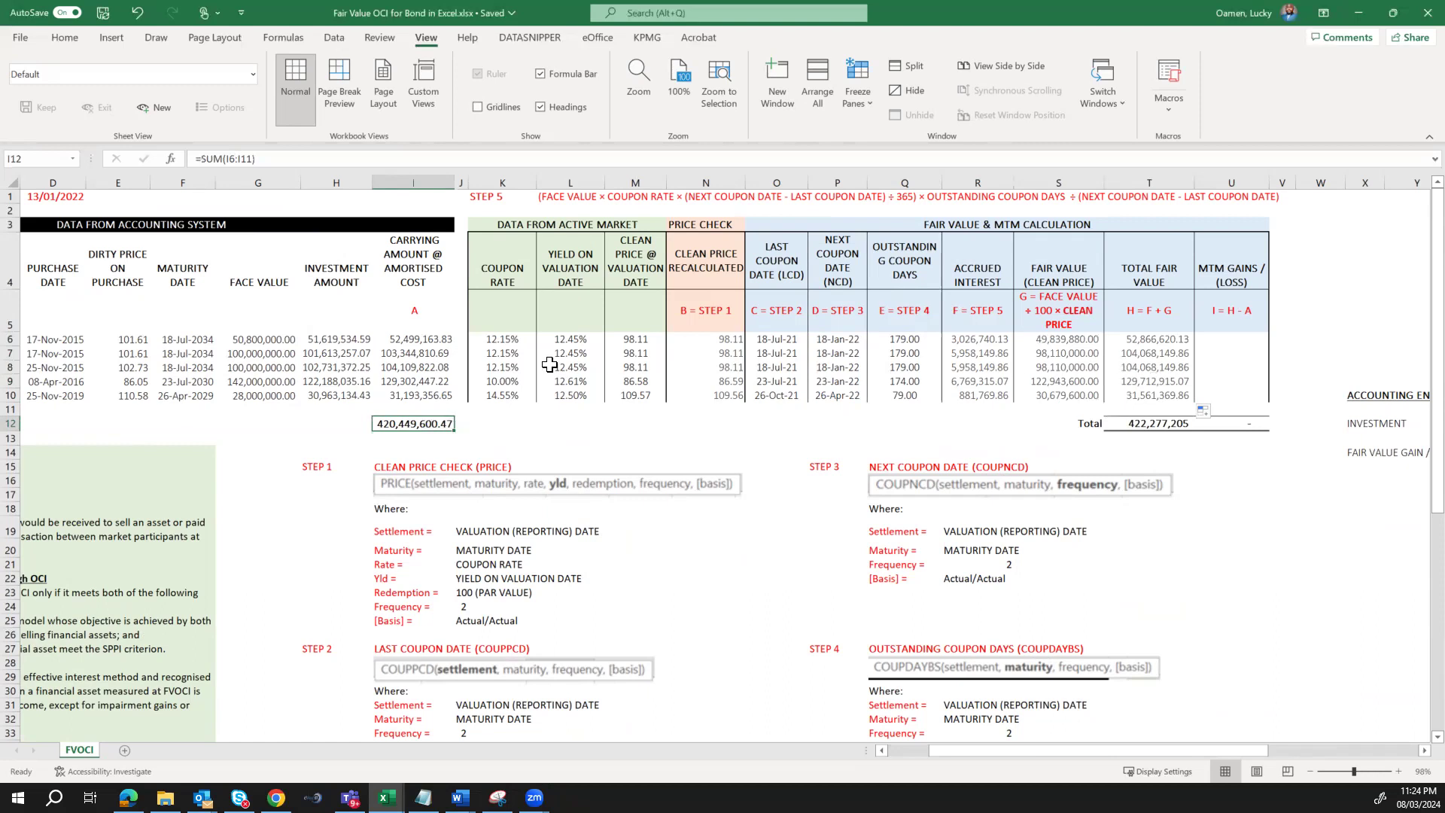
click(1240, 340)
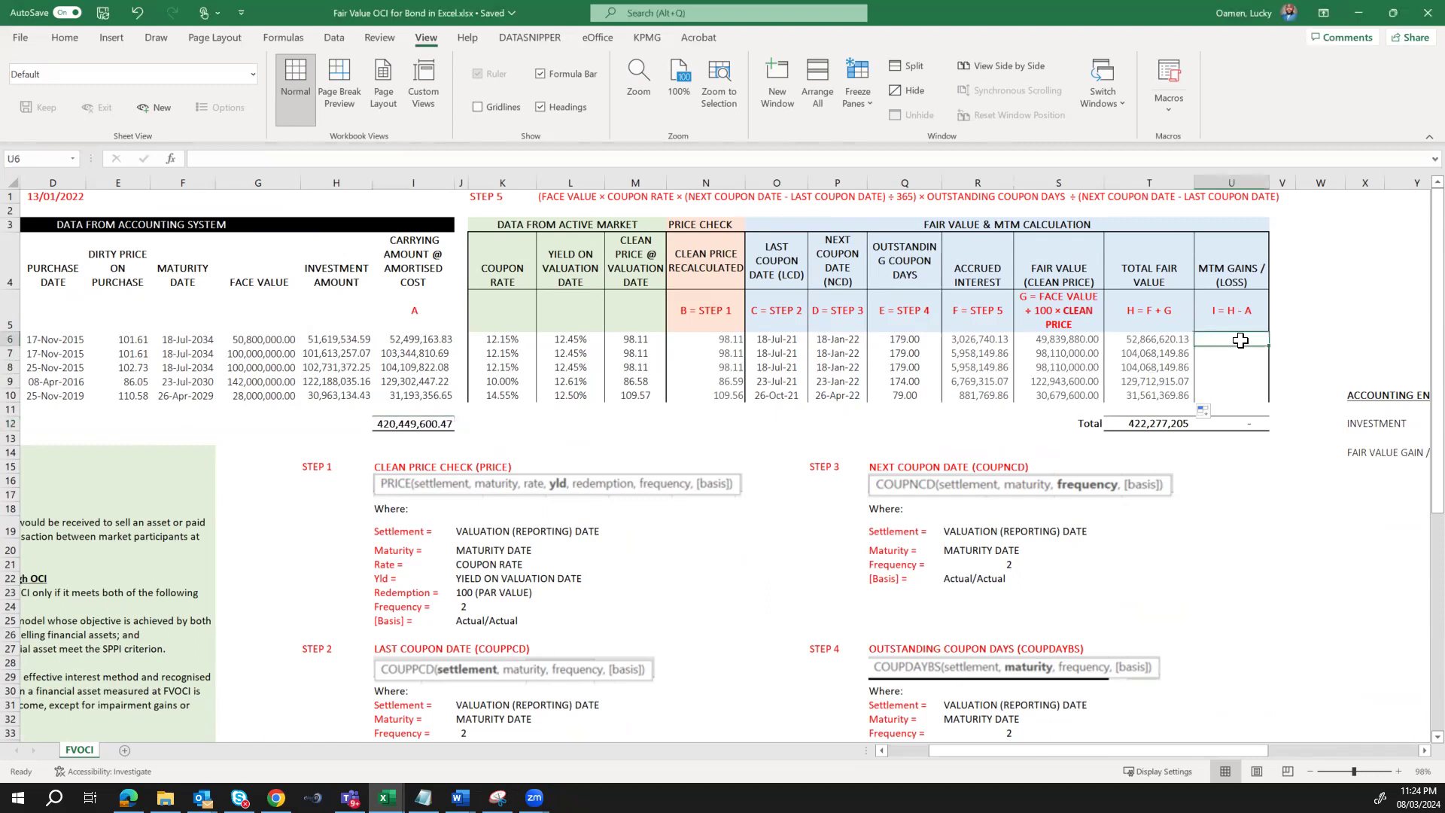
text(=)
key(Left)
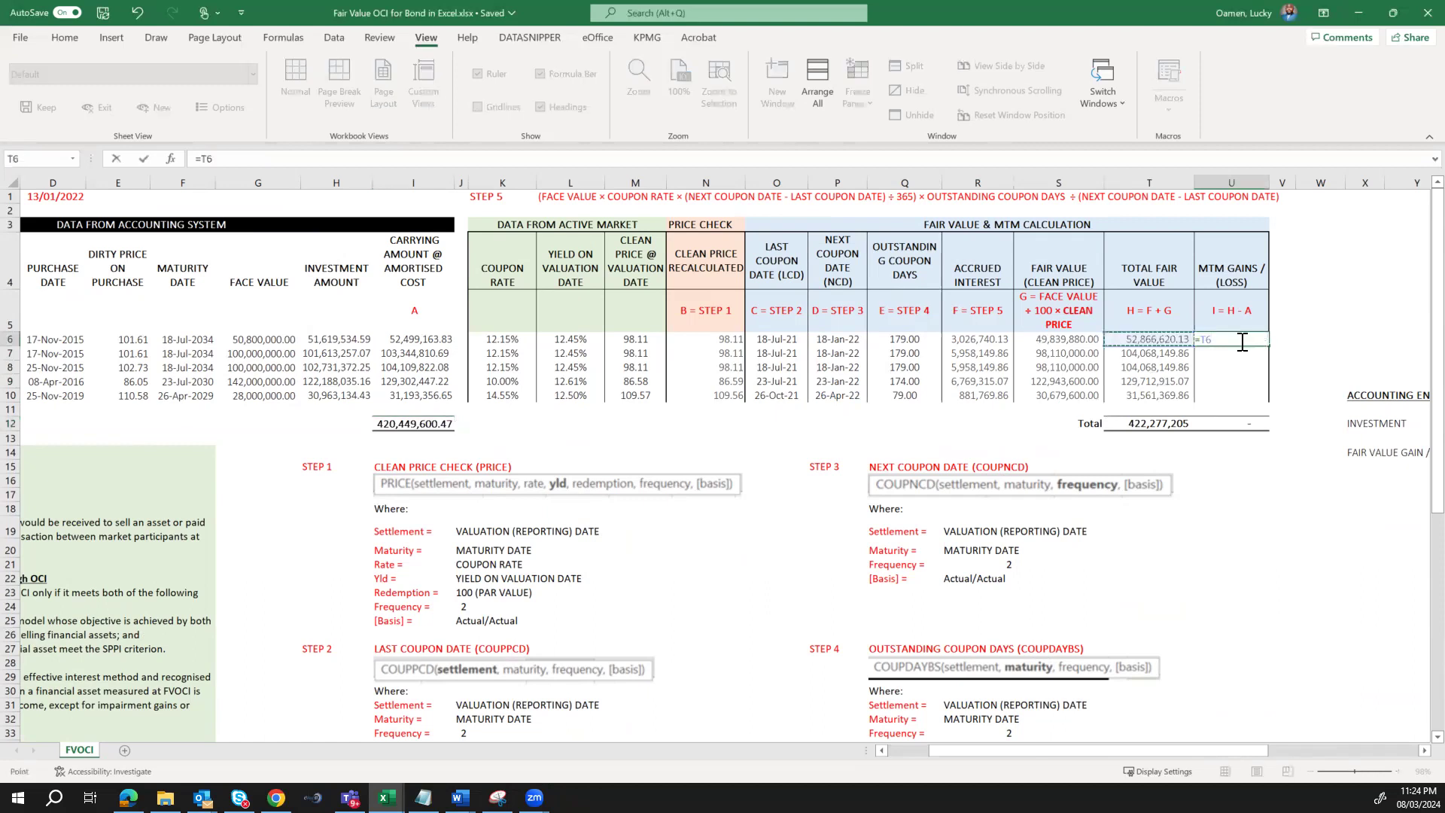
text(-)
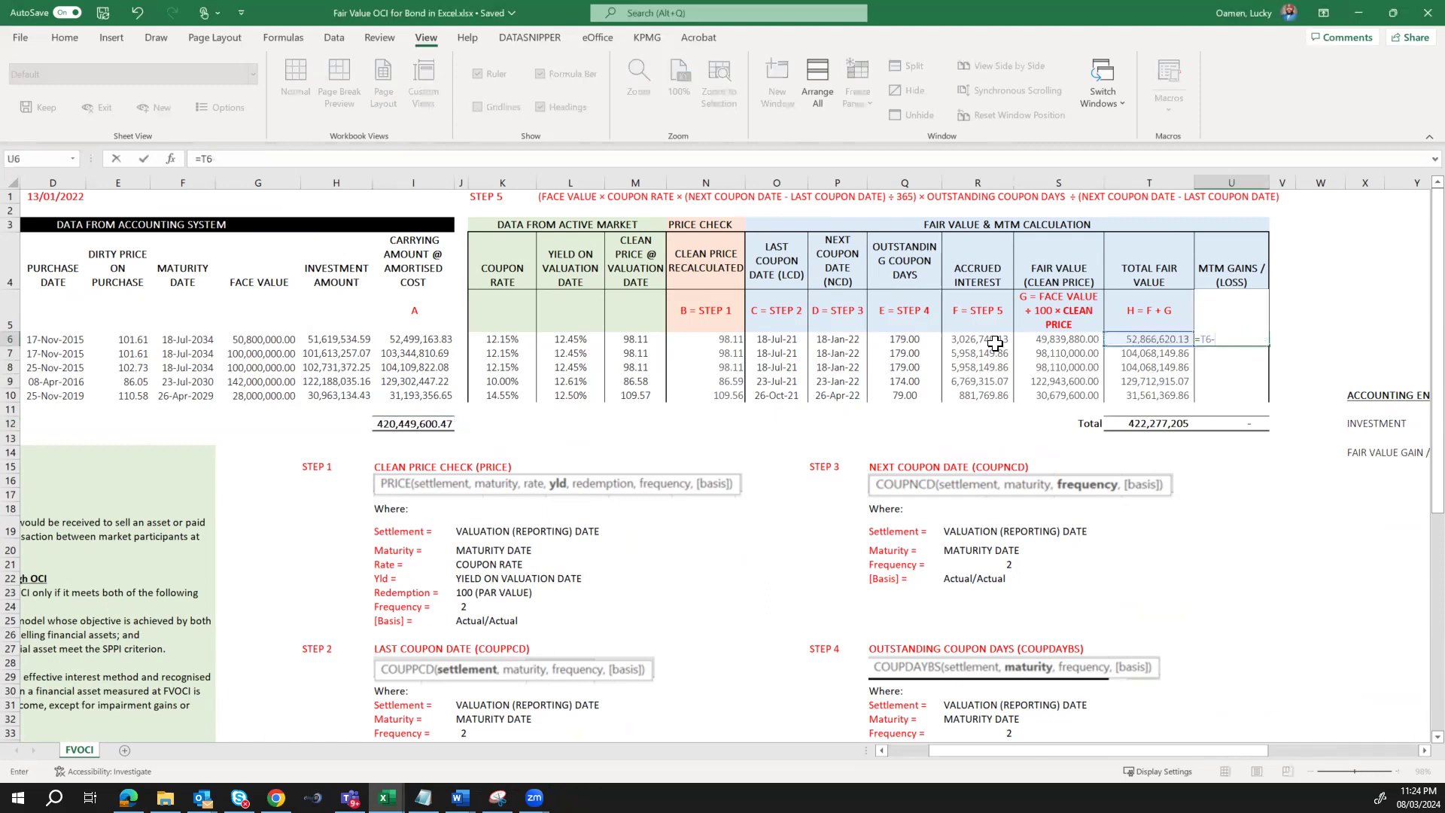
click(426, 340)
key(ctrl+Return)
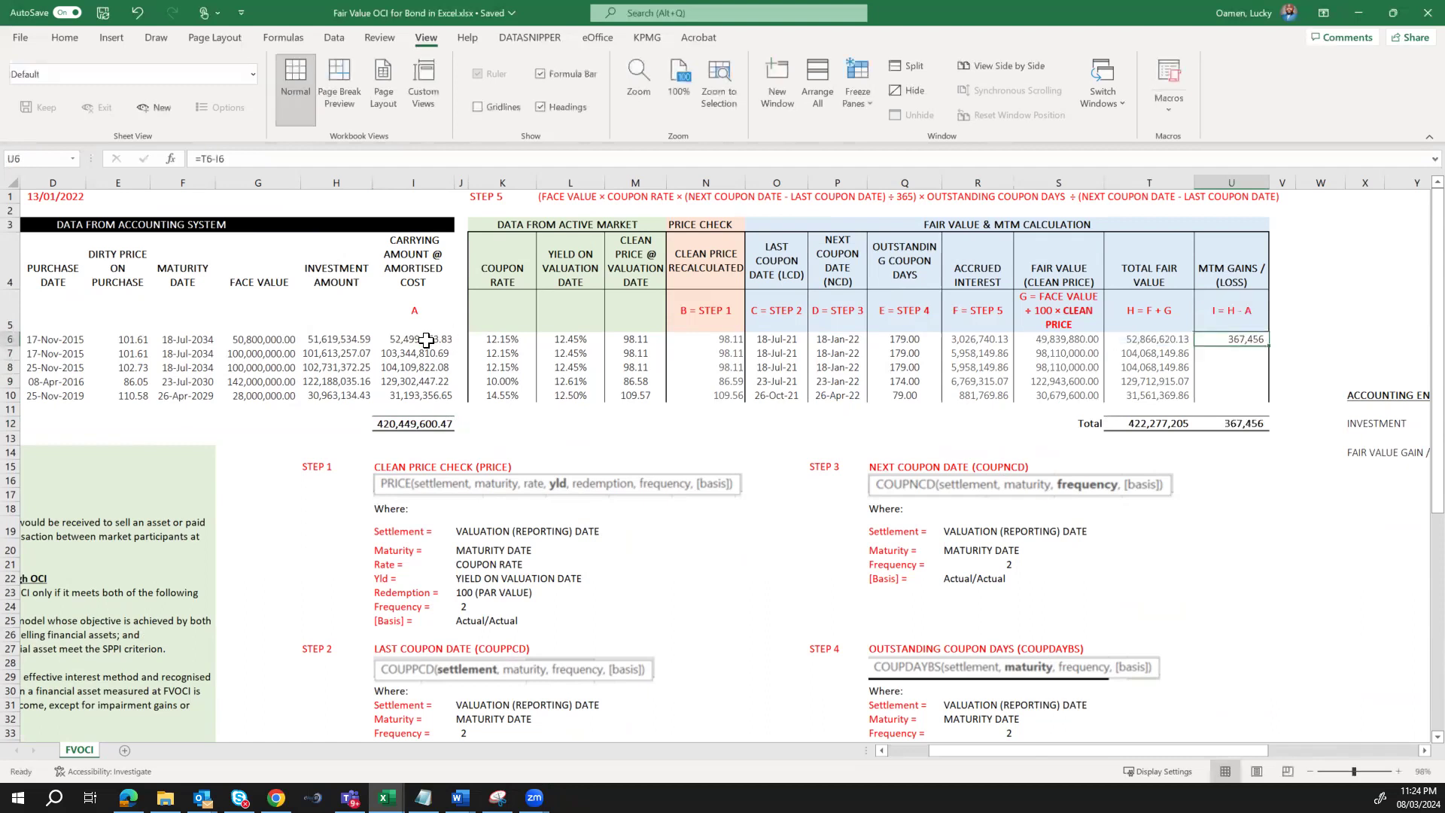
drag(1269, 345, 1261, 399)
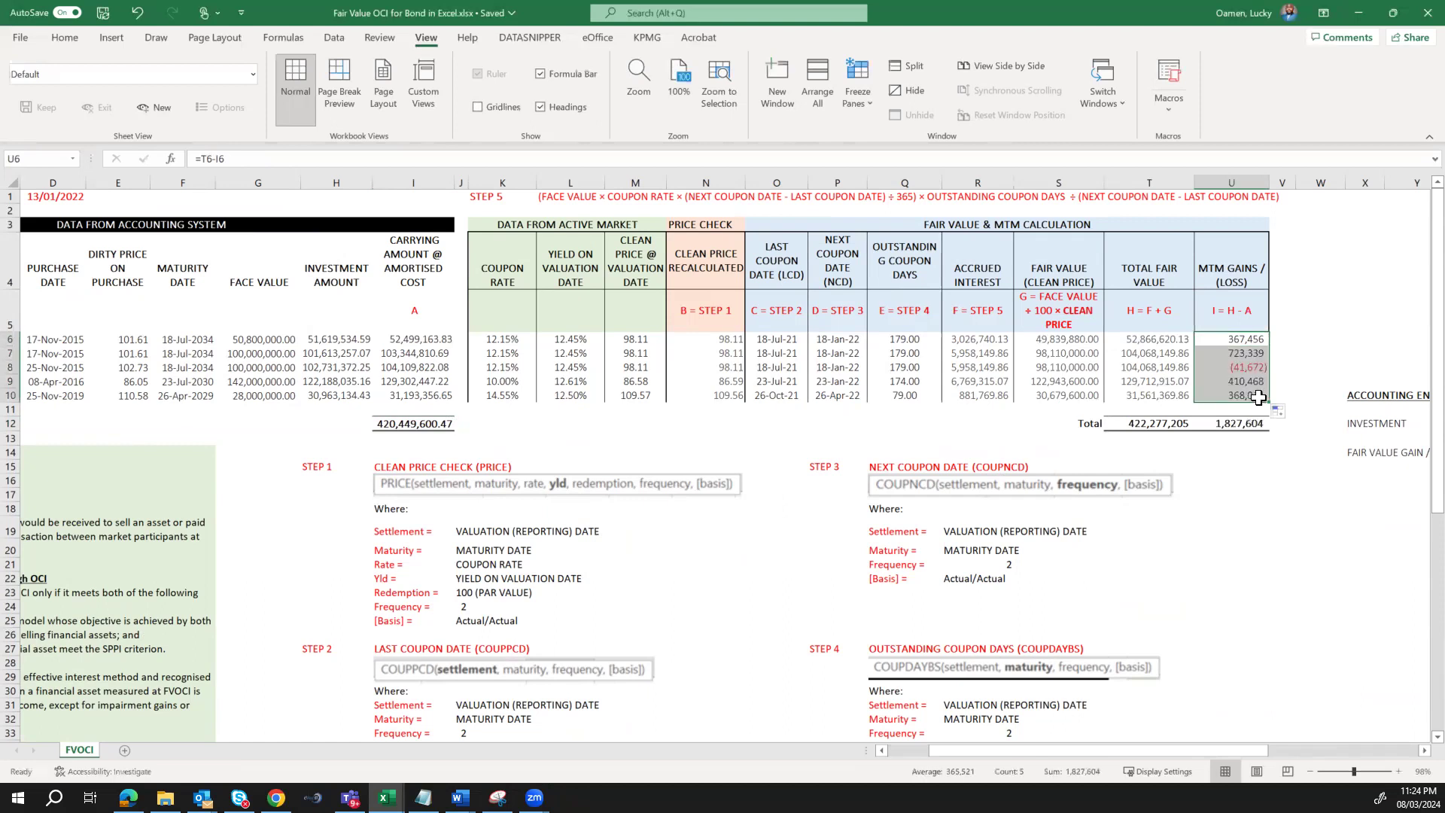
Review each bond's MTM gain or loss in U6 to U10 and the total in U12, and save the workbook
click(1258, 336)
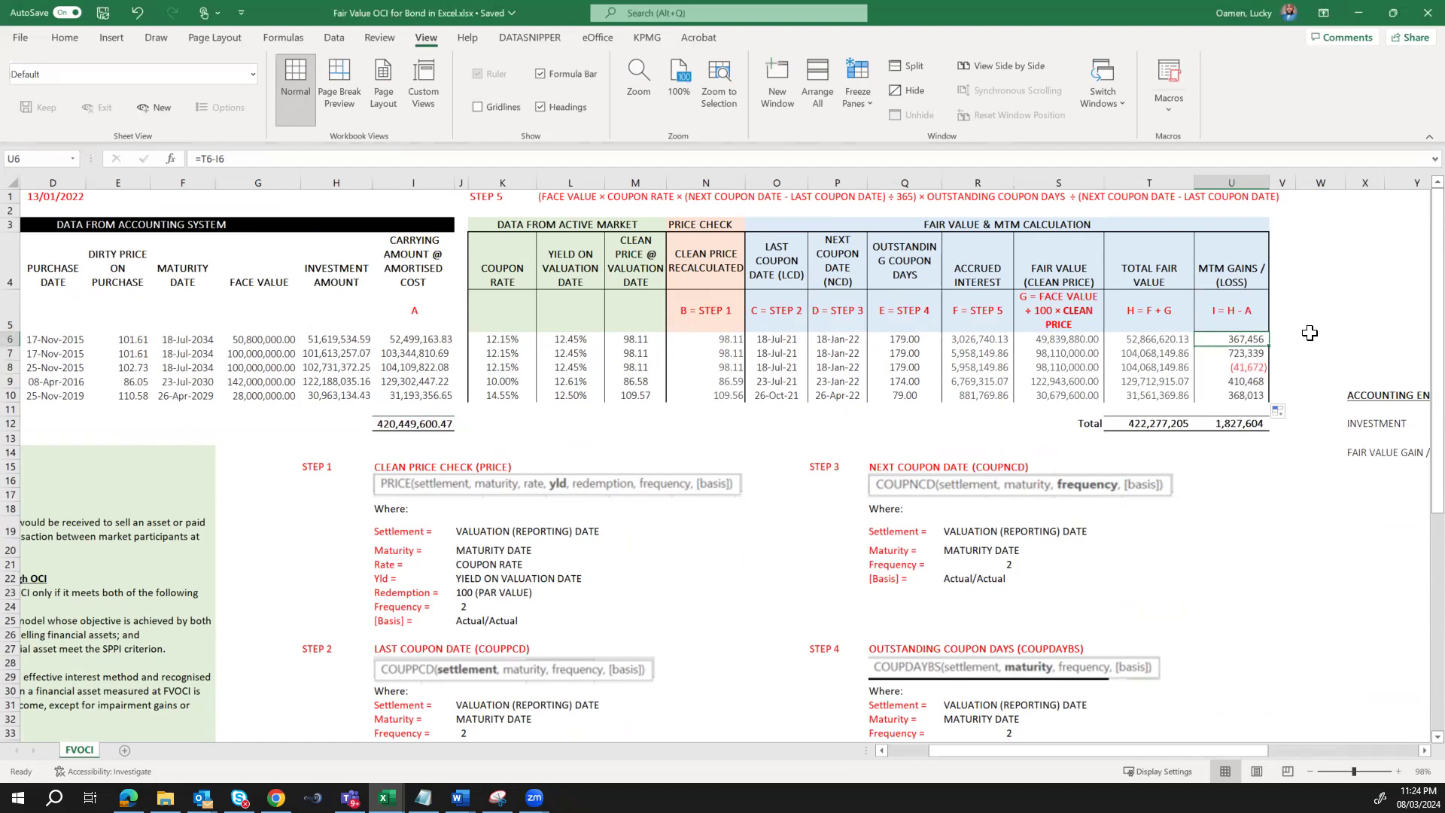
key(Down)
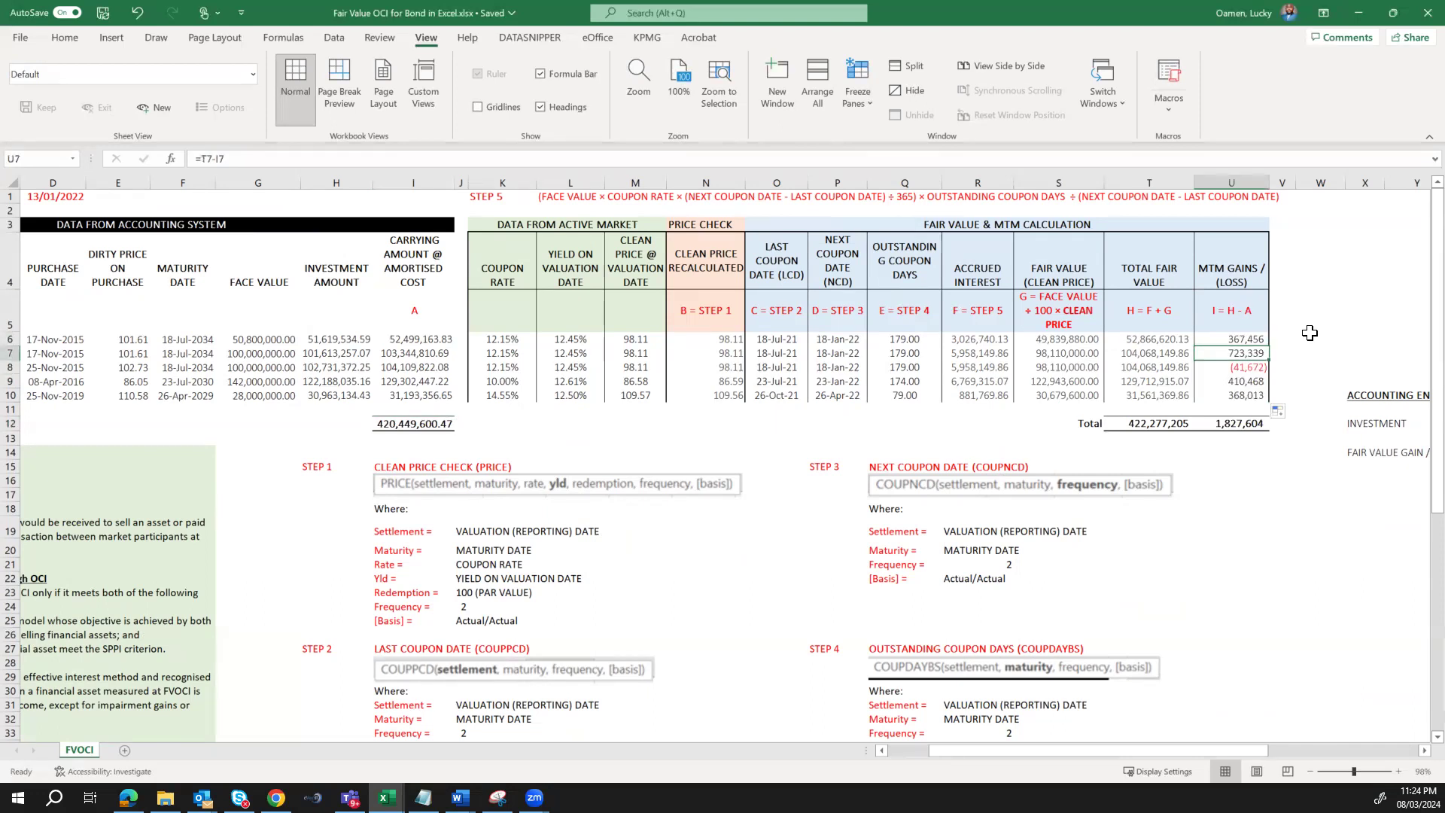
key(Down)
key(Down)
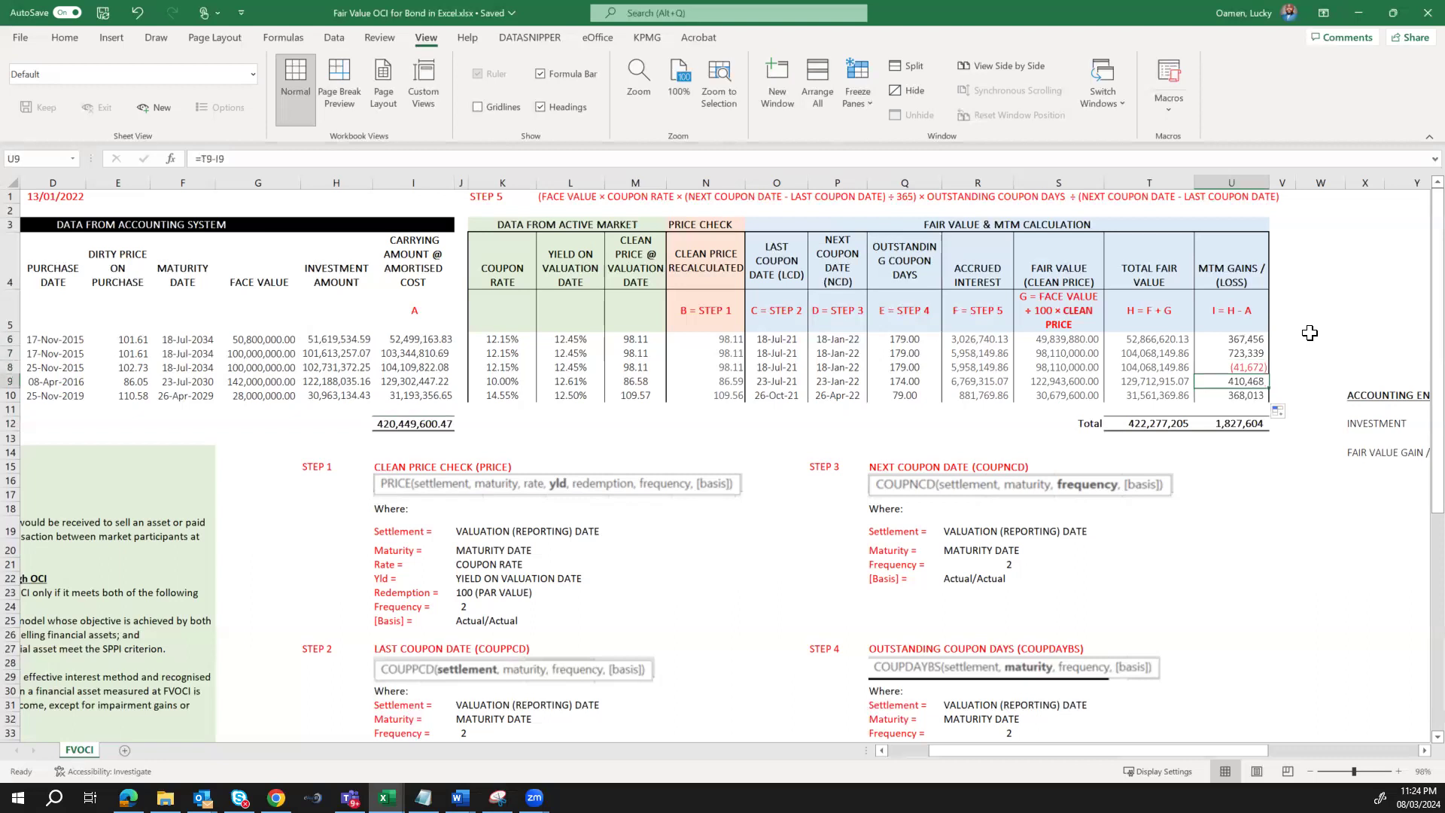
key(Down)
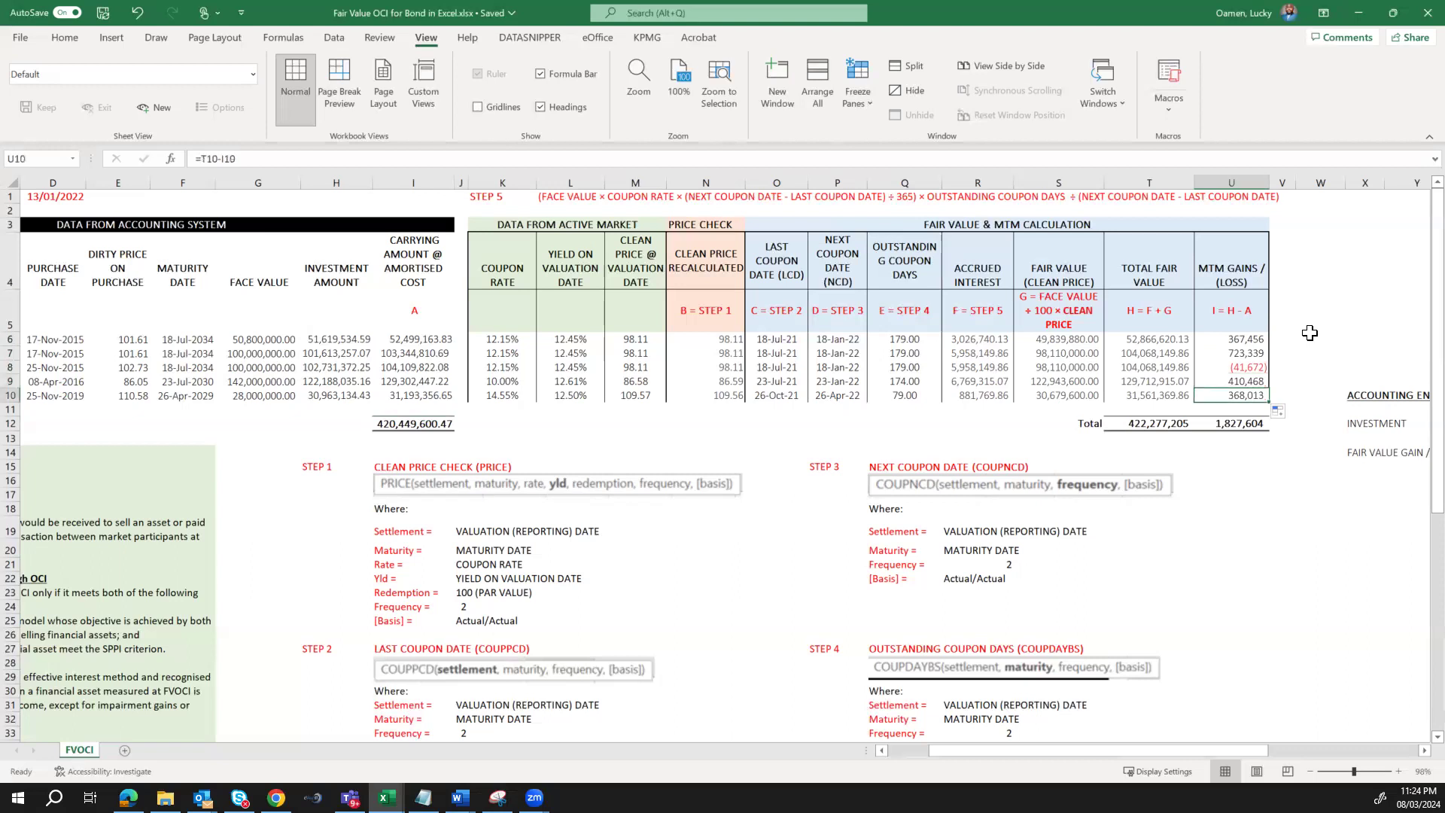
click(1257, 423)
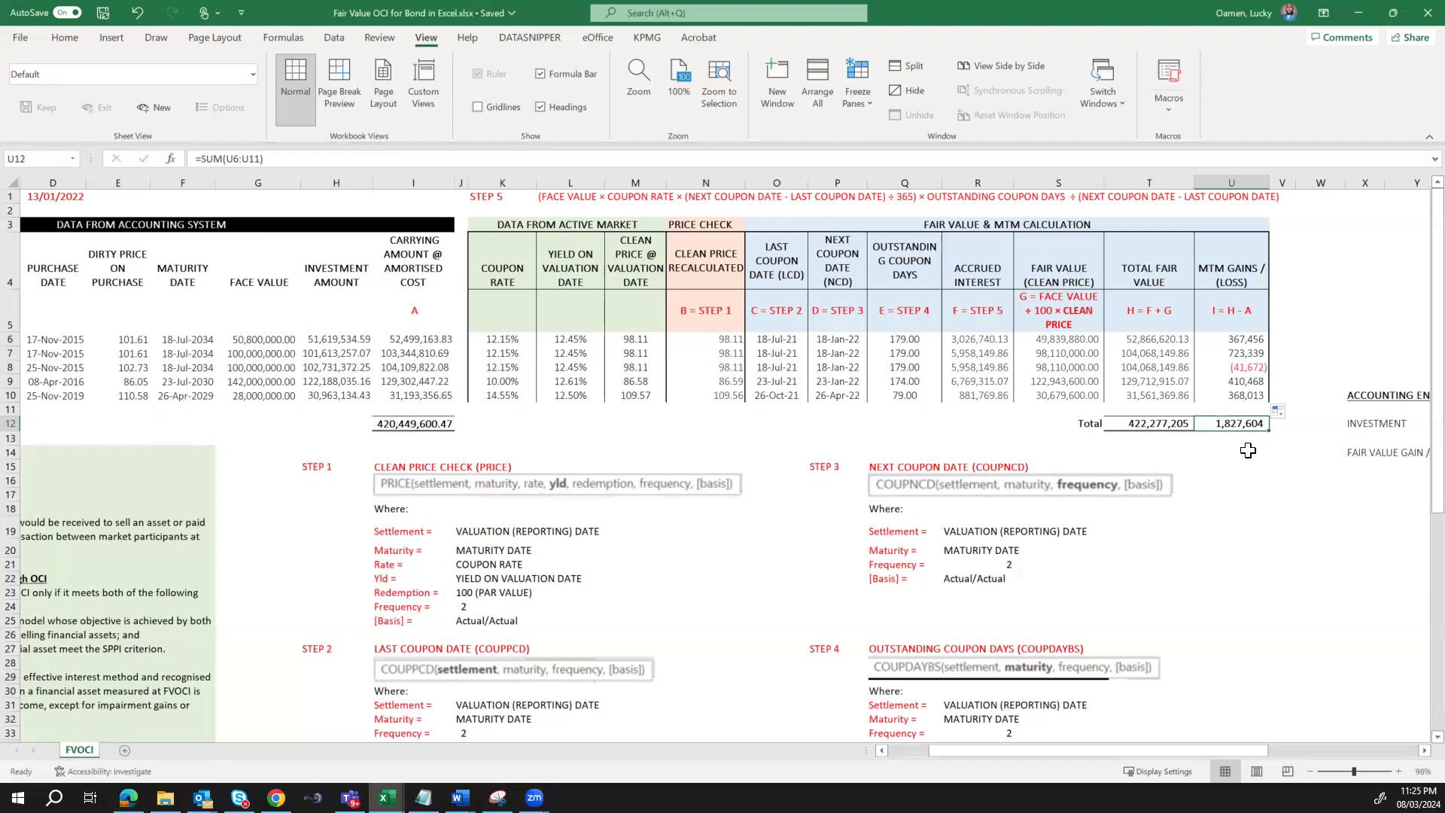
key(ctrl+s)
Link the Investment debit in Z12 of the accounting entries to the total MTM gain with =U12
scroll(1204, 444, right, 3)
click(1050, 424)
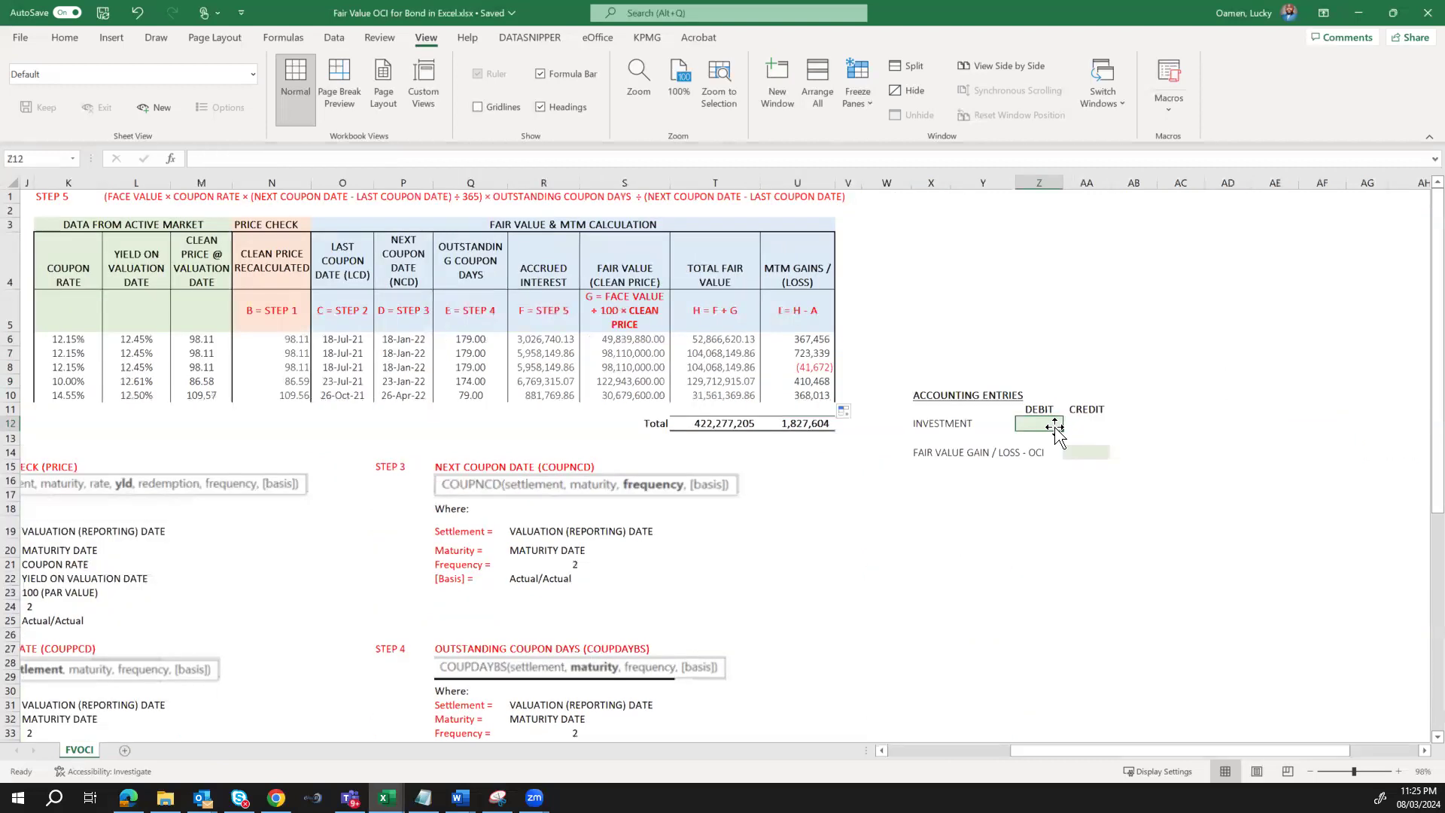
text(=)
click(818, 423)
key(Return)
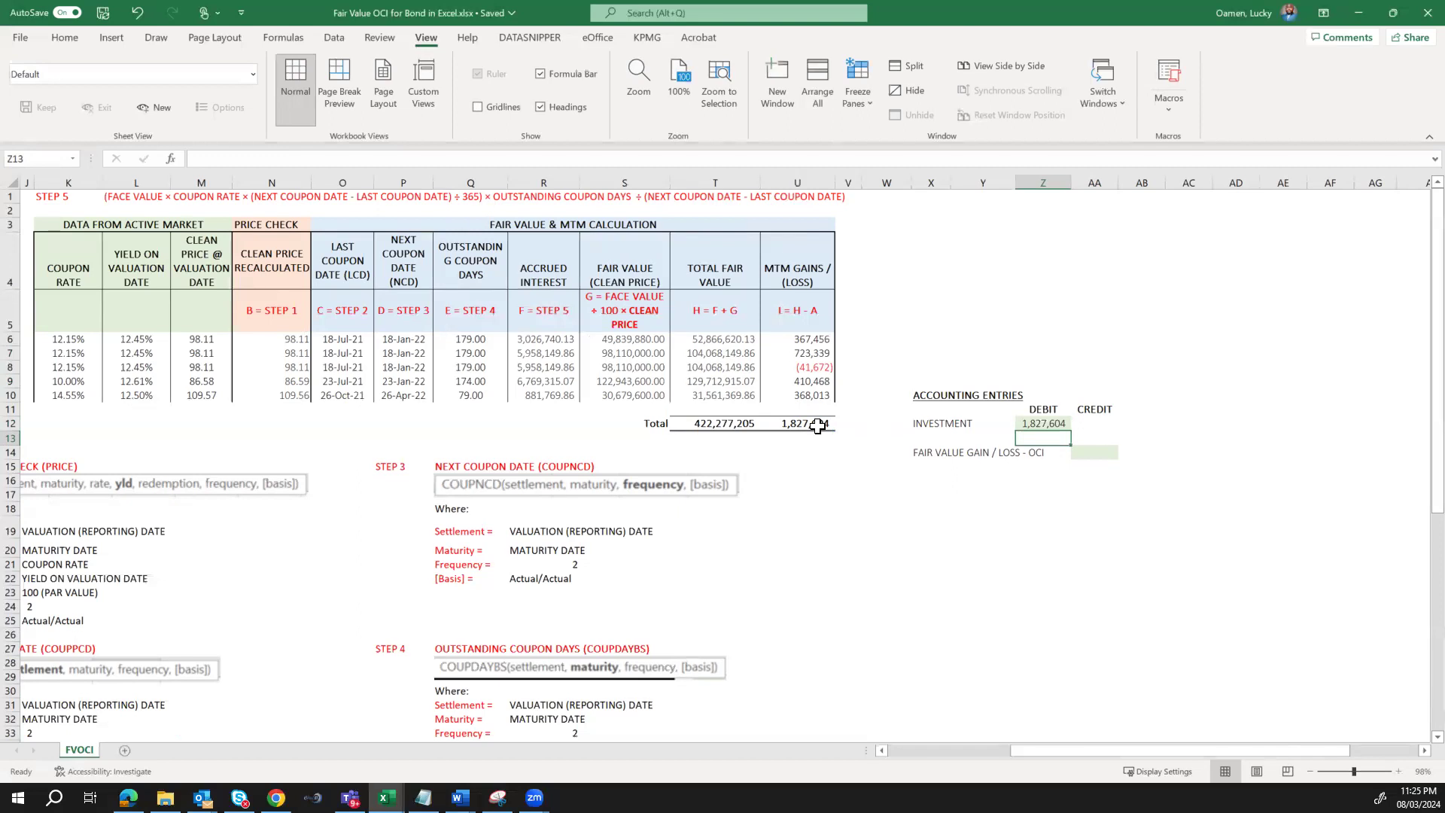
key(Up)
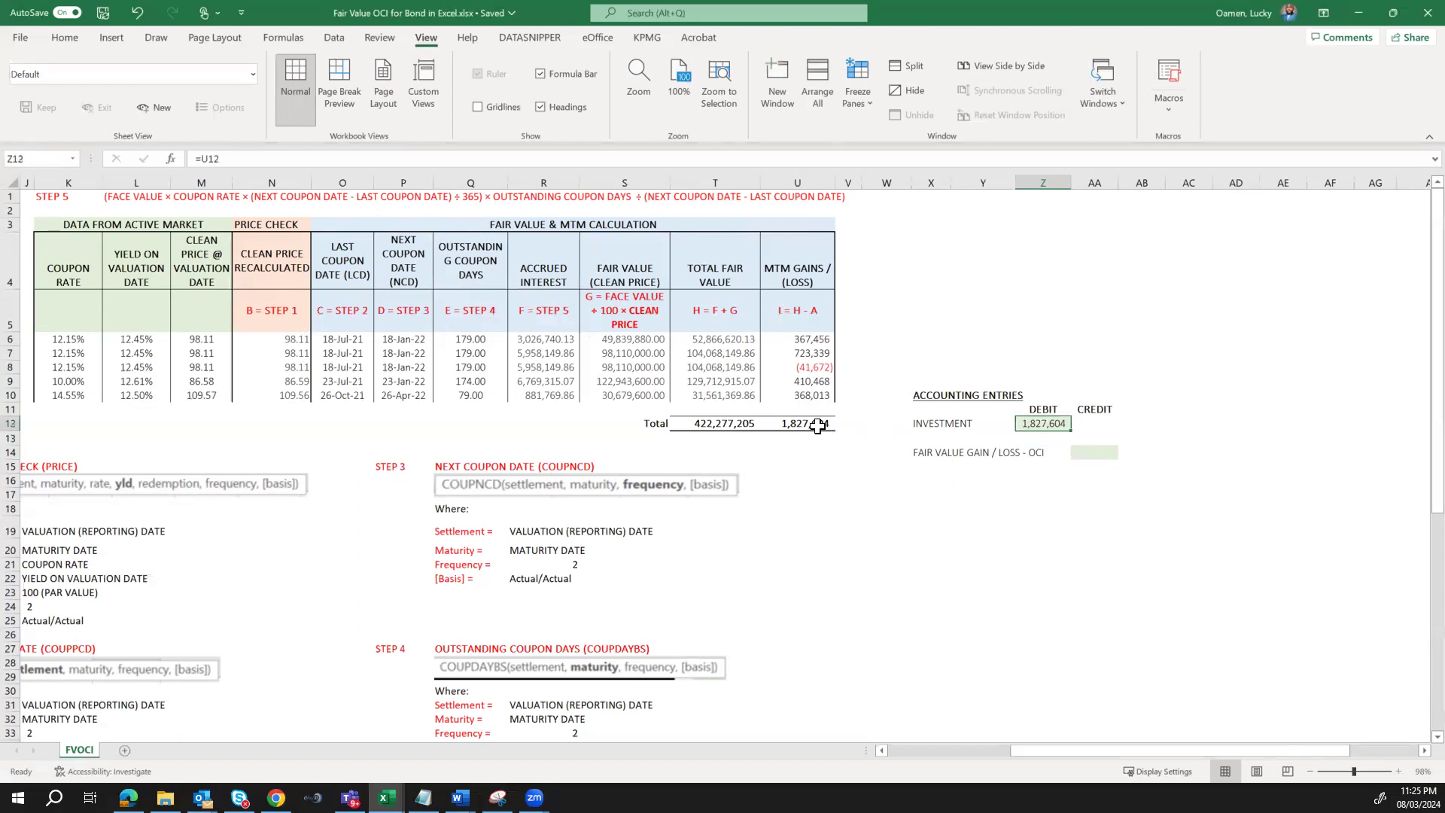
Enter the Fair Value Gain / Loss - OCI credit in AA14 as the negative of the investment debit, =-Z12
key(Down)
key(Down)
key(Right)
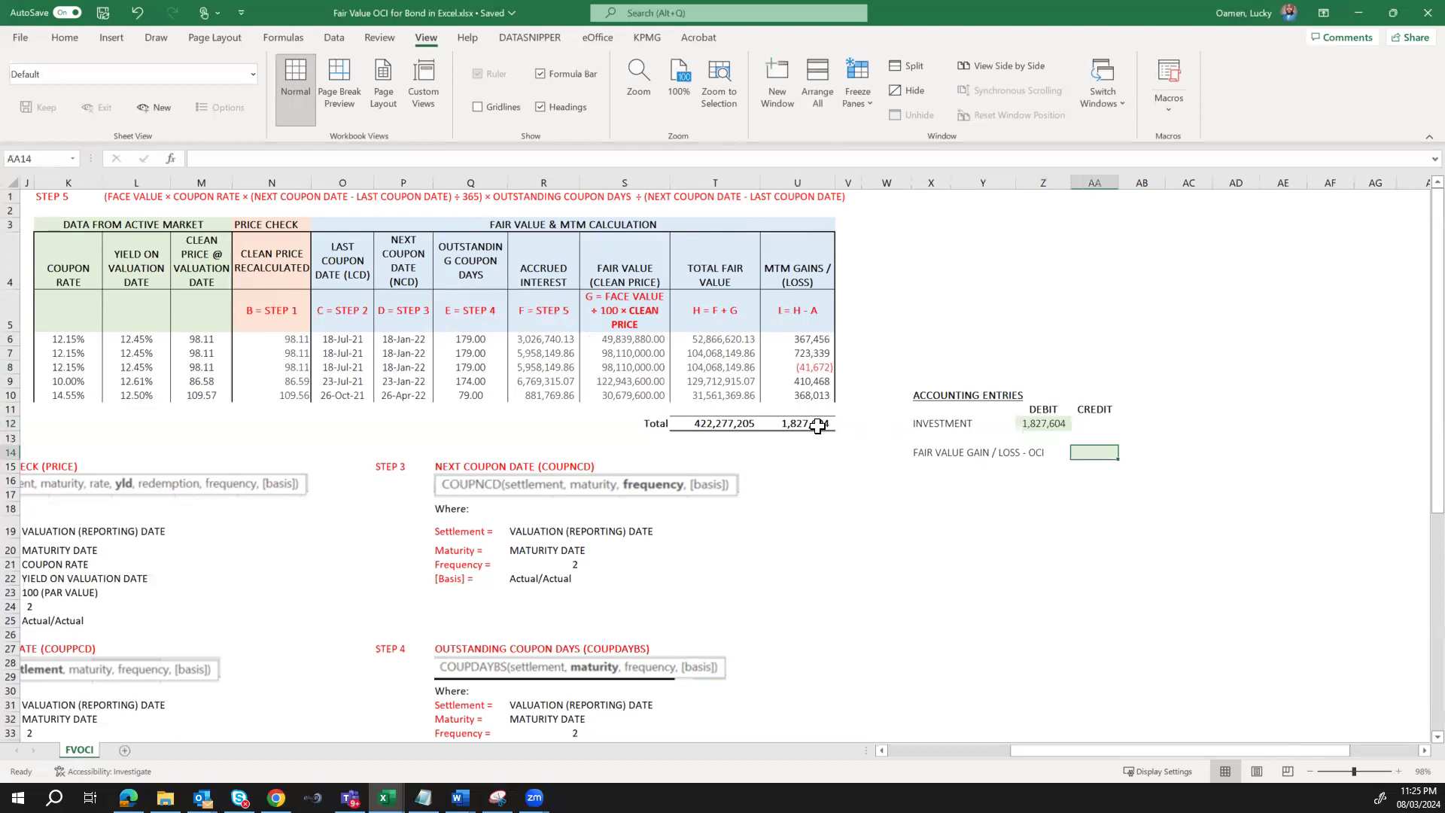
text(=)
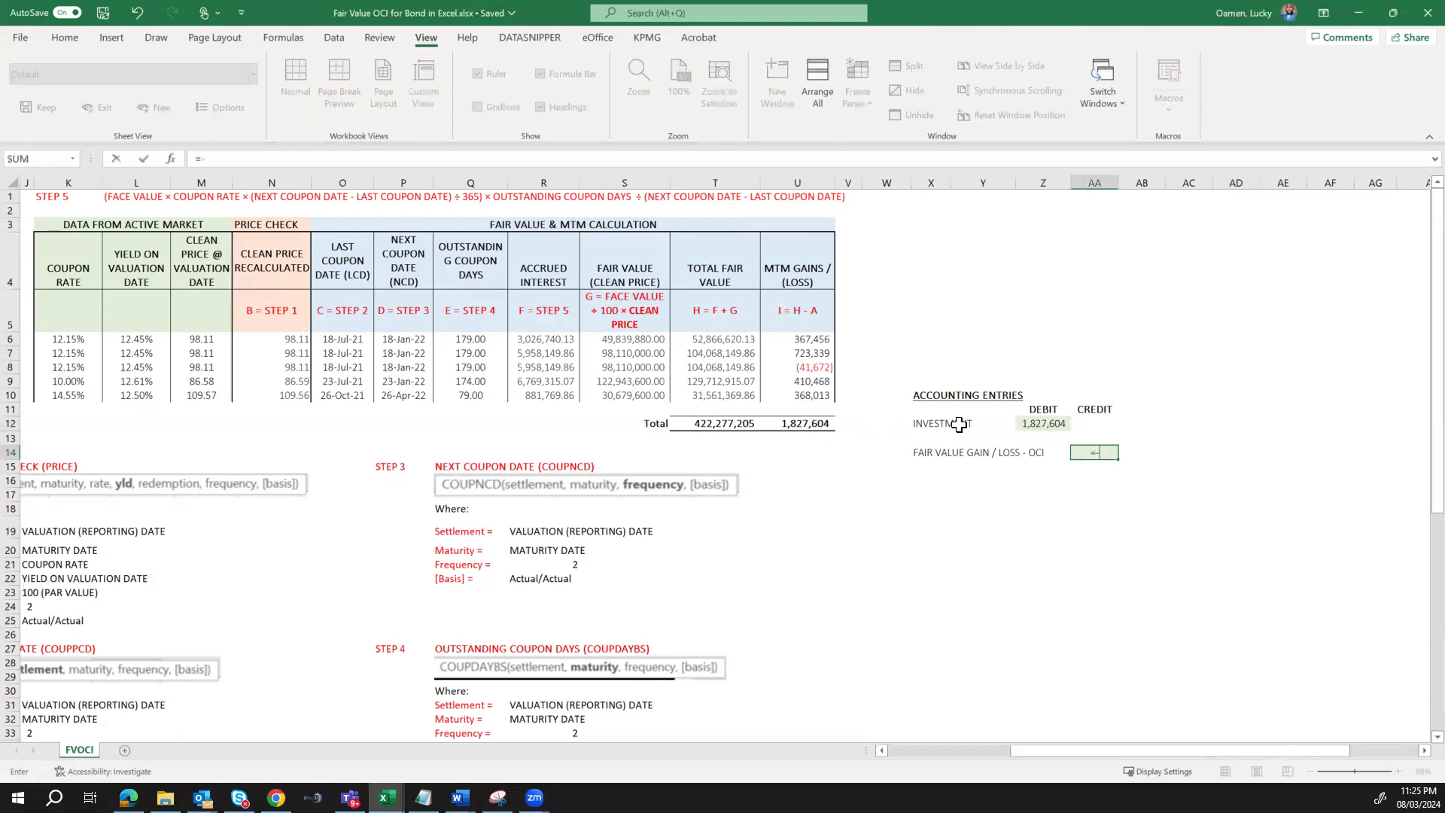
text(-)
click(1024, 427)
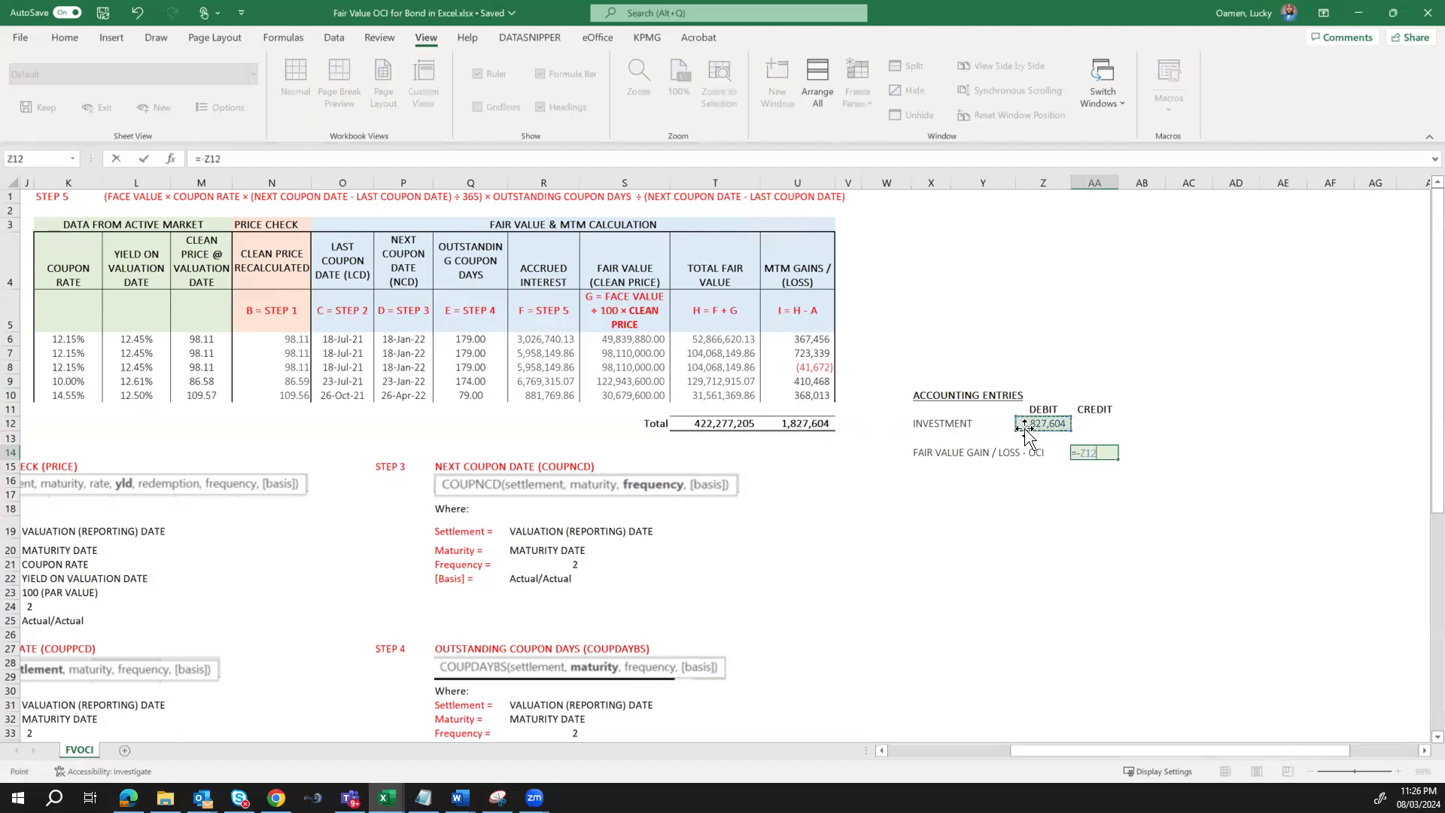
key(Return)
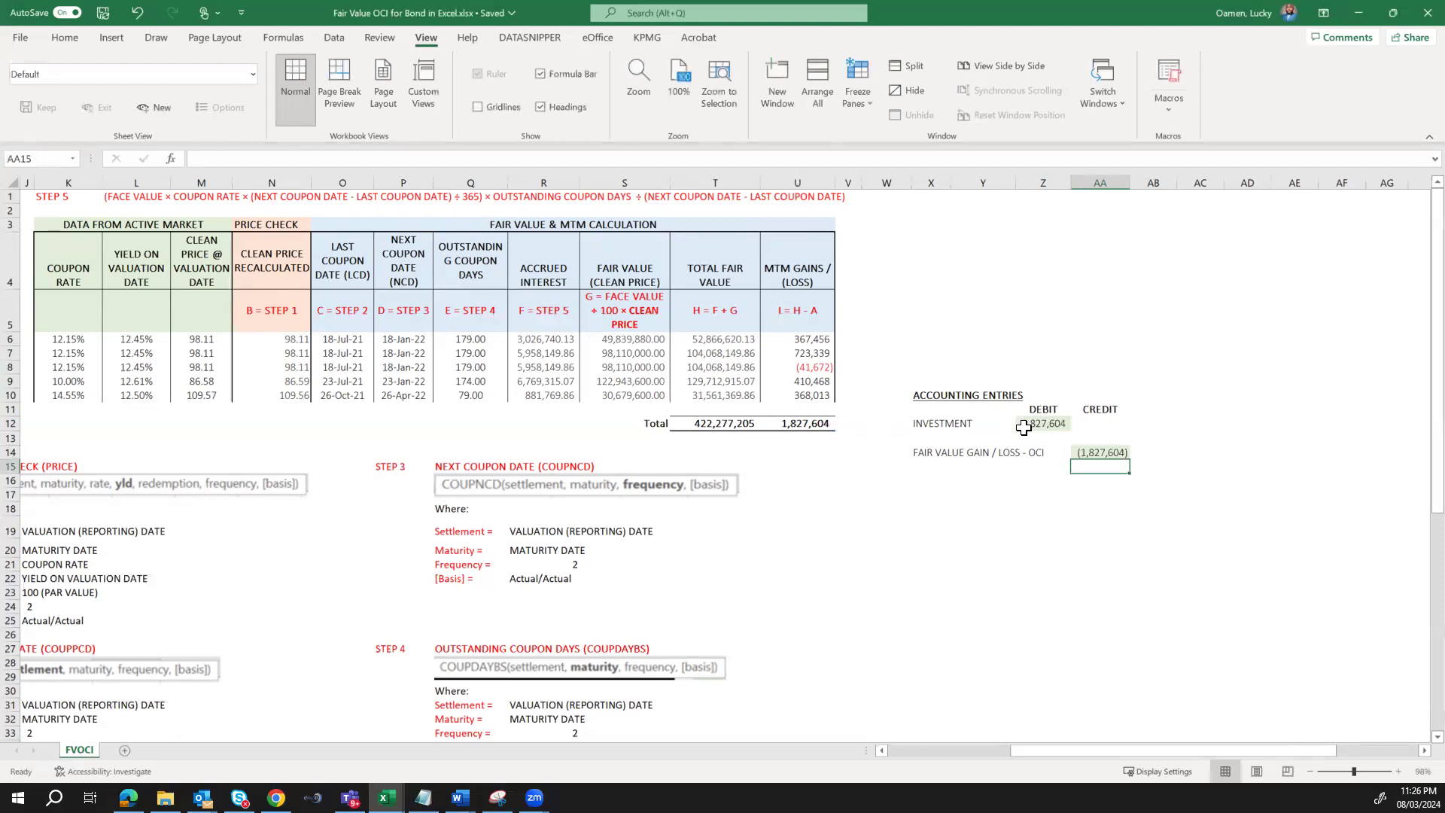